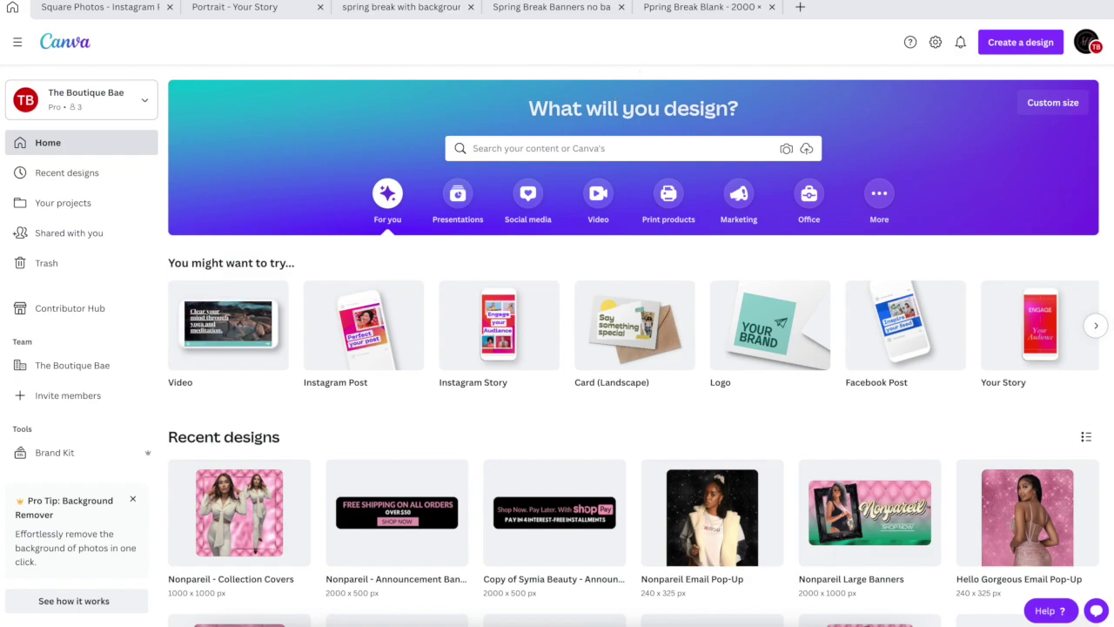
{"action": "left_click", "coordinate": [1032, 45]}
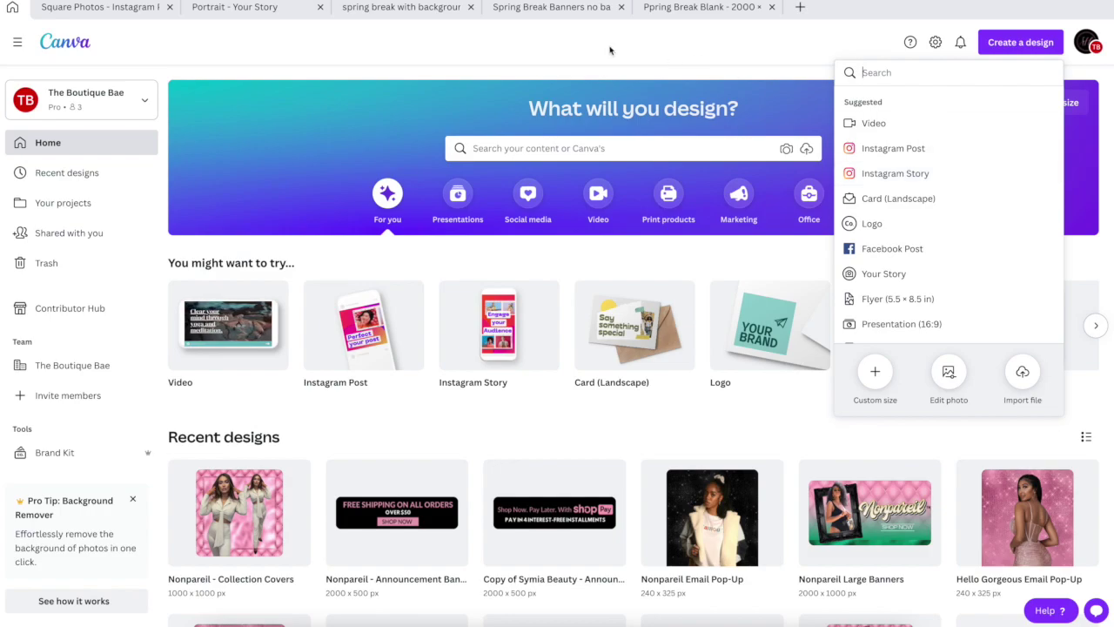
{"action": "left_click", "coordinate": [359, 50]}
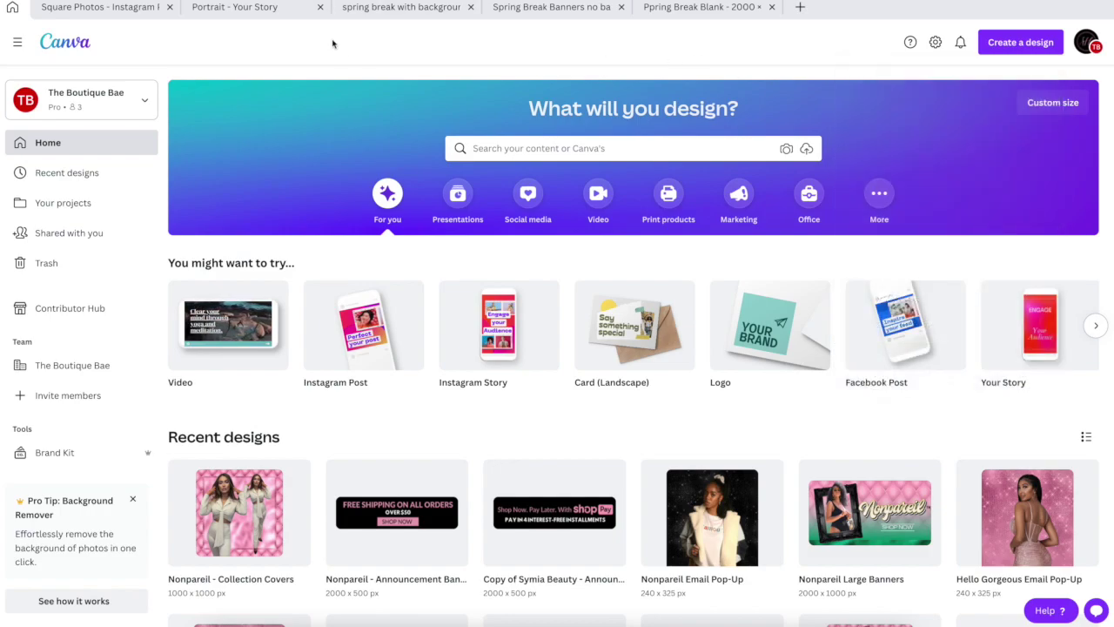
- Open the Portrait - Your Story design and review its pages from the blank first page to the last beach photo
{"action": "left_click", "coordinate": [256, 7]}
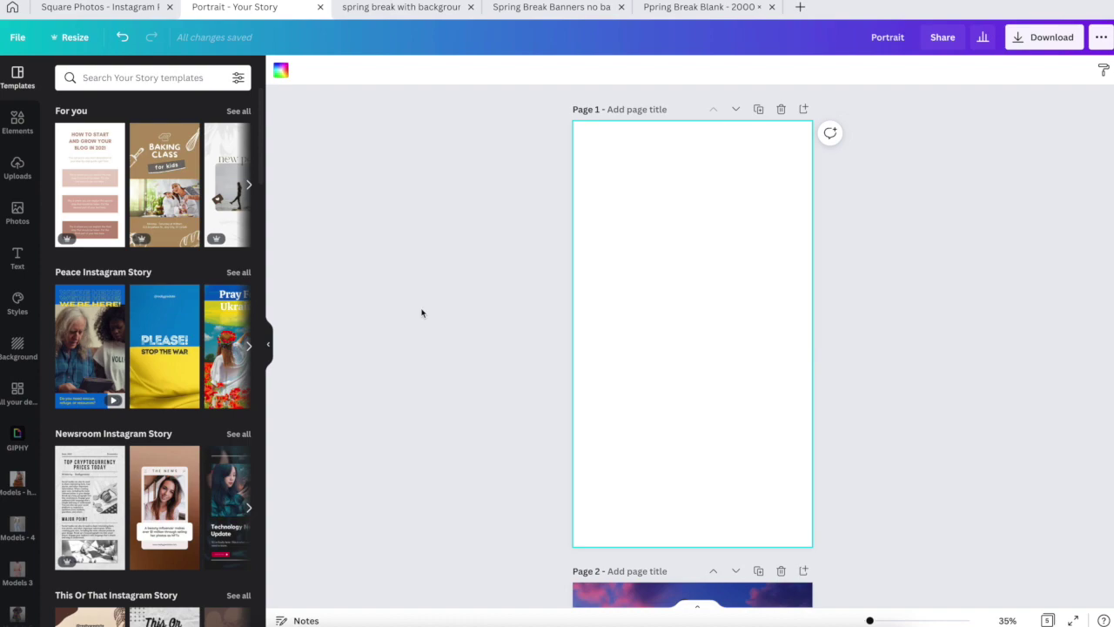
{"action": "scroll", "coordinate": [421, 314], "scroll_direction": "down", "scroll_amount": 5}
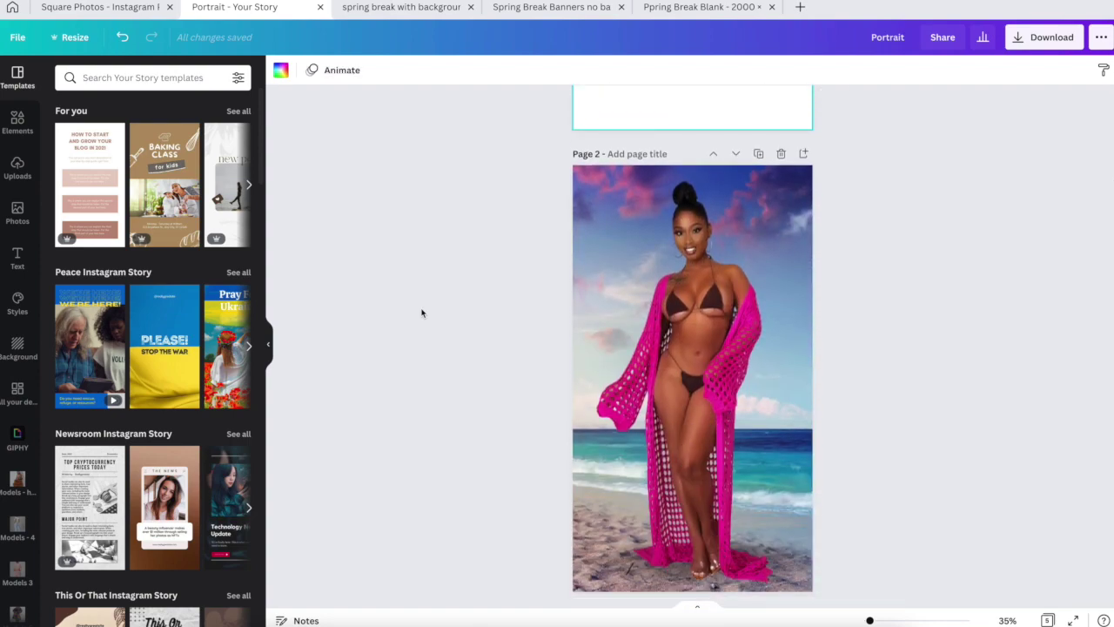
{"action": "scroll", "coordinate": [422, 313], "scroll_direction": "down", "scroll_amount": 1}
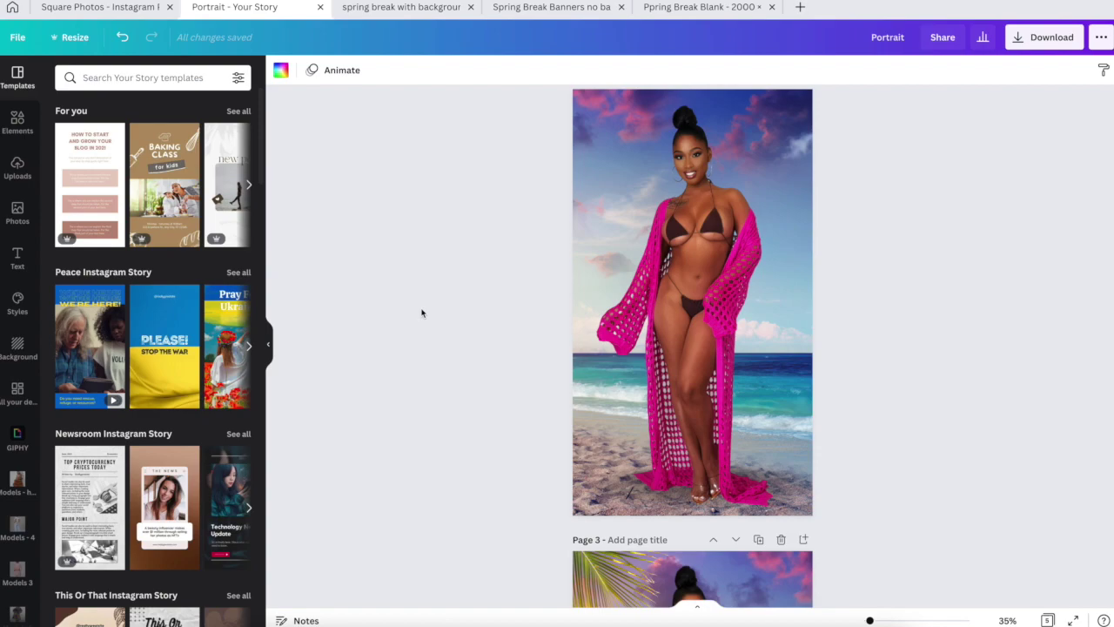
{"action": "scroll", "coordinate": [421, 313], "scroll_direction": "down", "scroll_amount": 9}
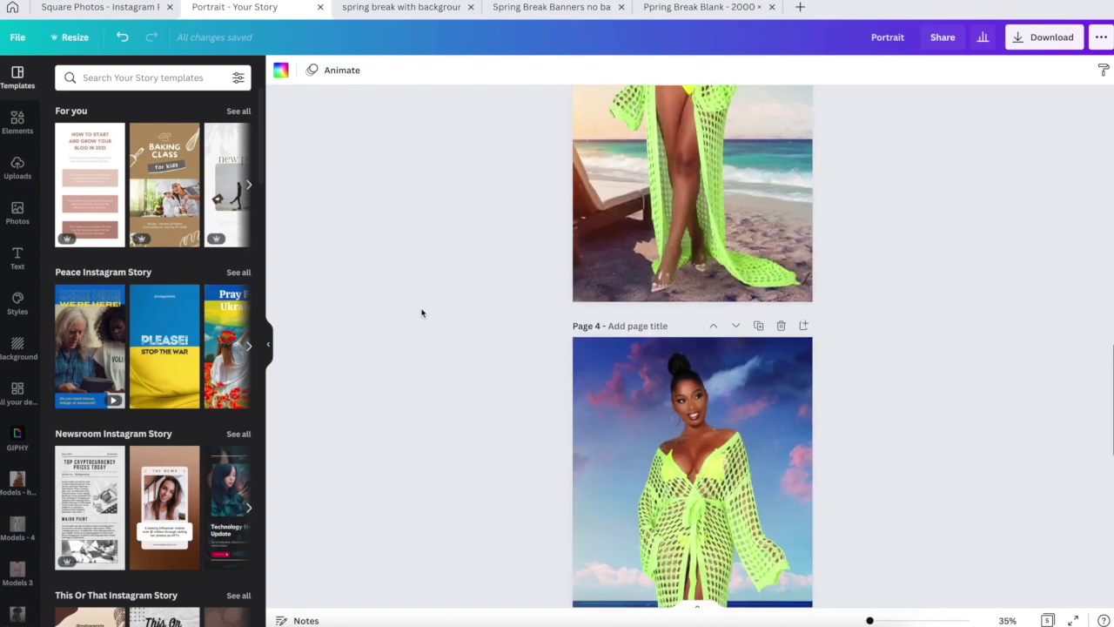
{"action": "scroll", "coordinate": [422, 313], "scroll_direction": "down", "scroll_amount": 9}
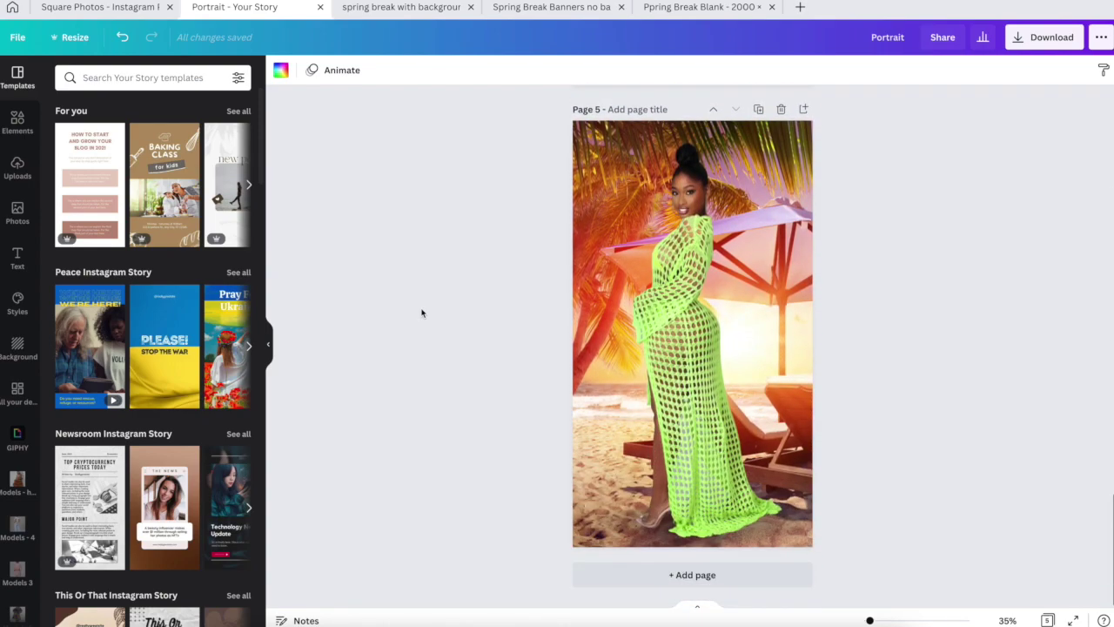
{"action": "scroll", "coordinate": [421, 314], "scroll_direction": "up", "scroll_amount": 20}
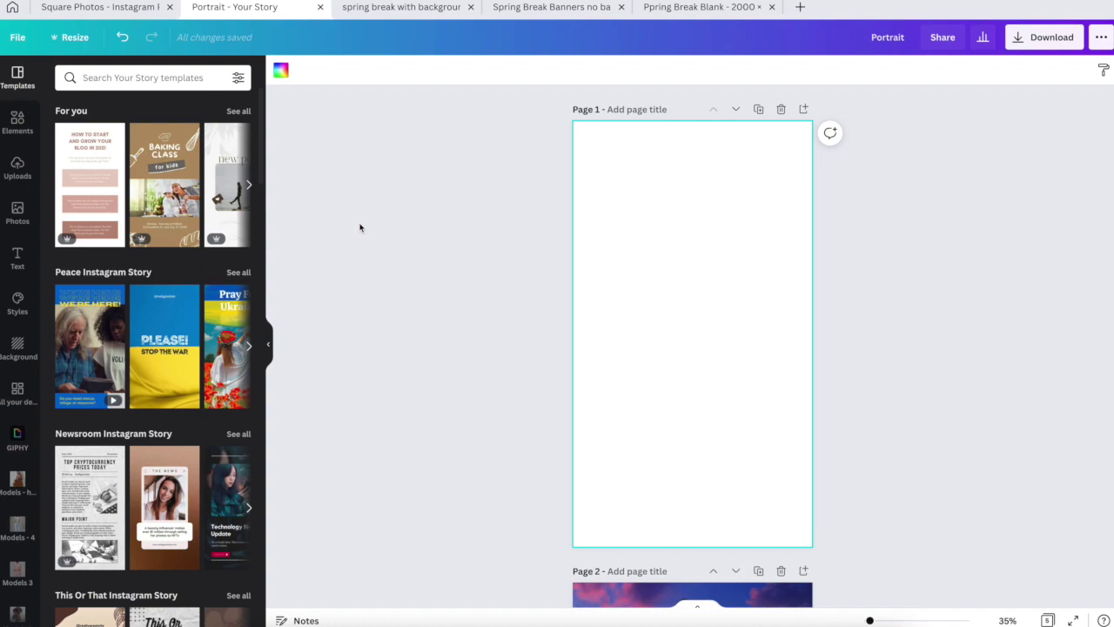
{"action": "scroll", "coordinate": [359, 227], "scroll_direction": "down", "scroll_amount": 15}
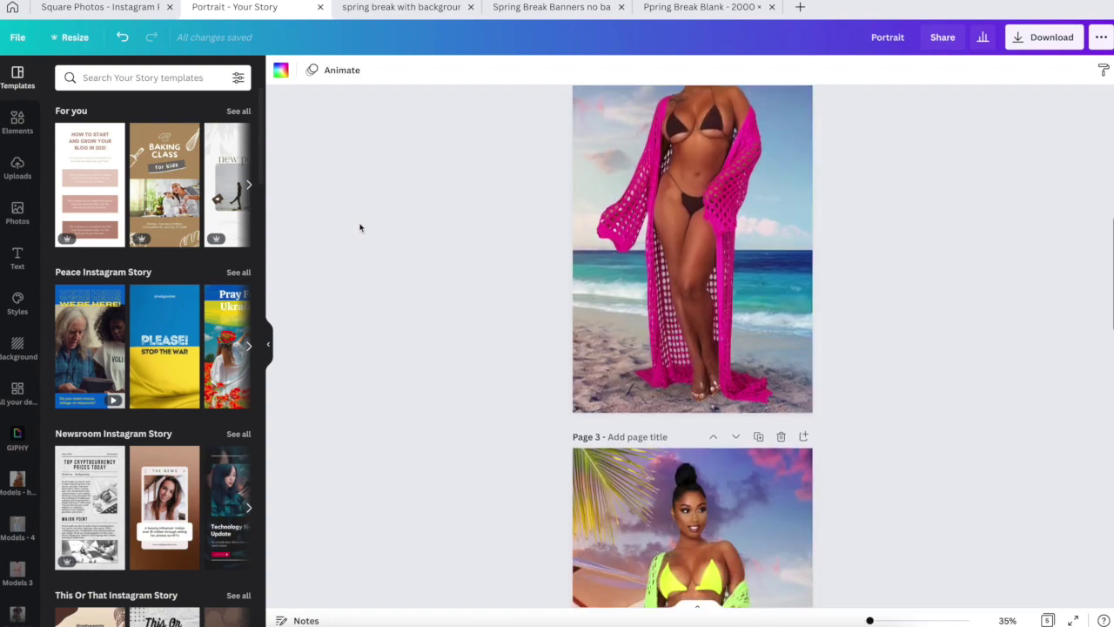
{"action": "scroll", "coordinate": [360, 227], "scroll_direction": "down", "scroll_amount": 8}
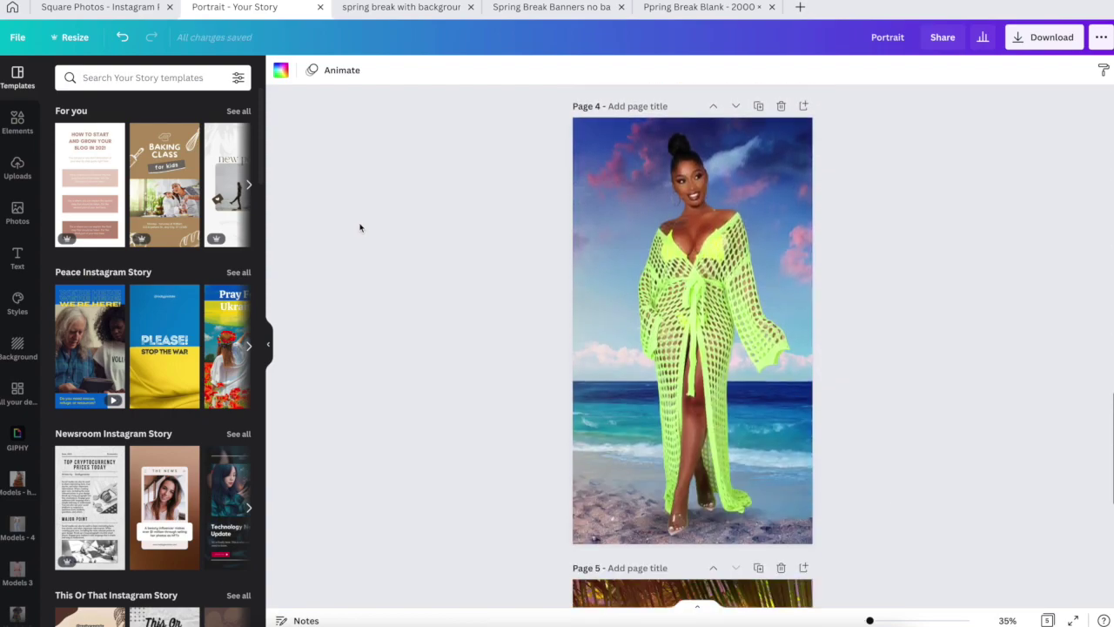
{"action": "scroll", "coordinate": [359, 227], "scroll_direction": "down", "scroll_amount": 3}
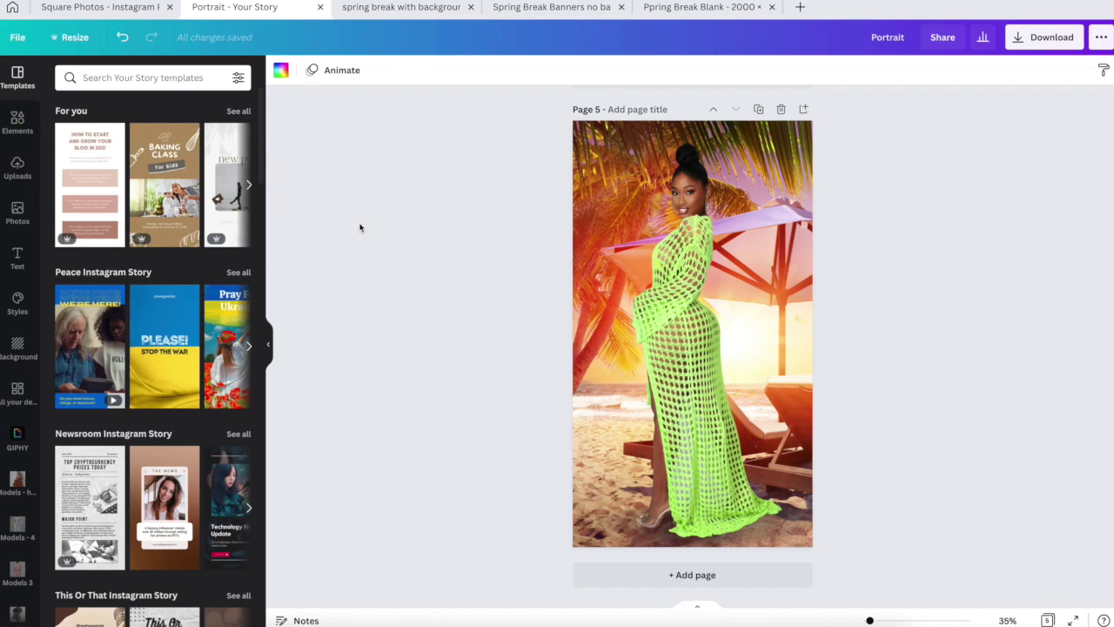
{"action": "scroll", "coordinate": [360, 227], "scroll_direction": "up", "scroll_amount": 15}
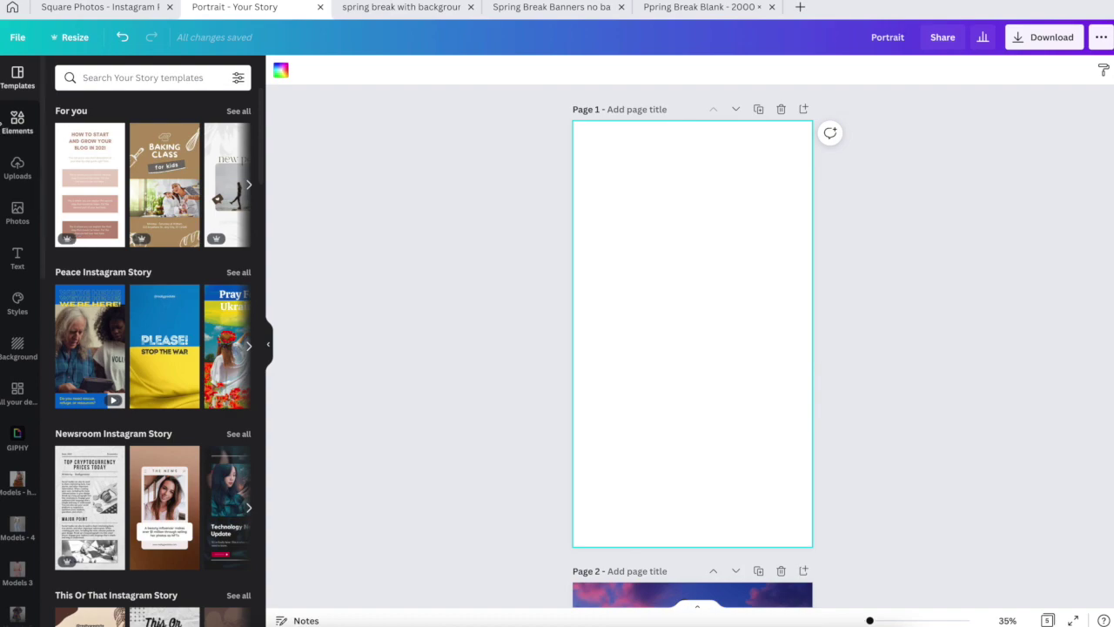
- Search the elements library for "beach sunset" and show only photos
{"action": "left_click", "coordinate": [9, 122]}
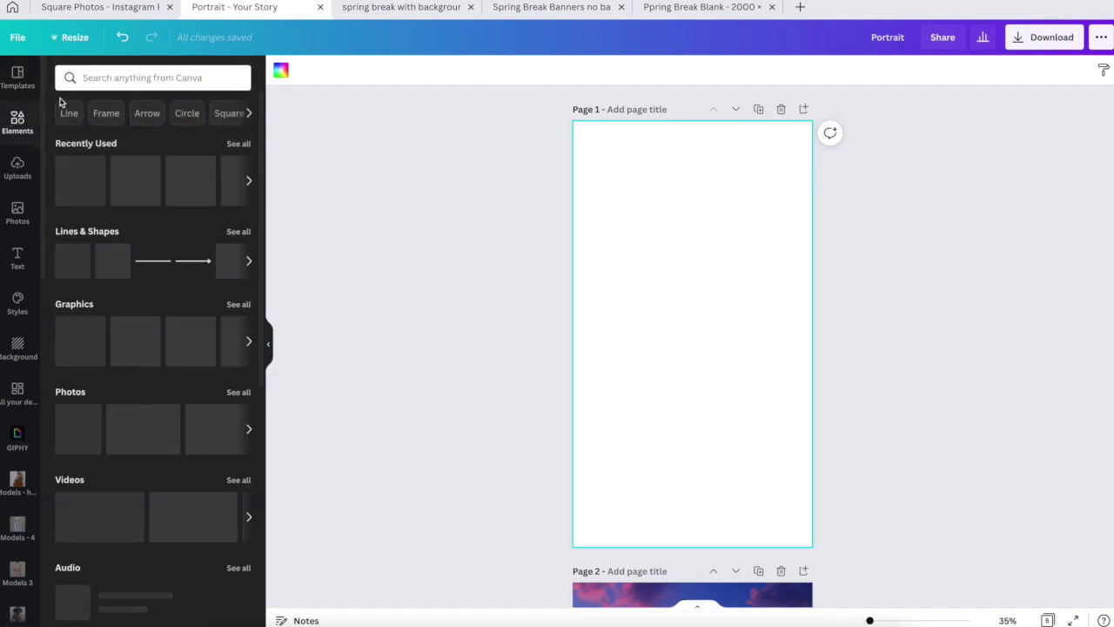
{"action": "left_click", "coordinate": [121, 81]}
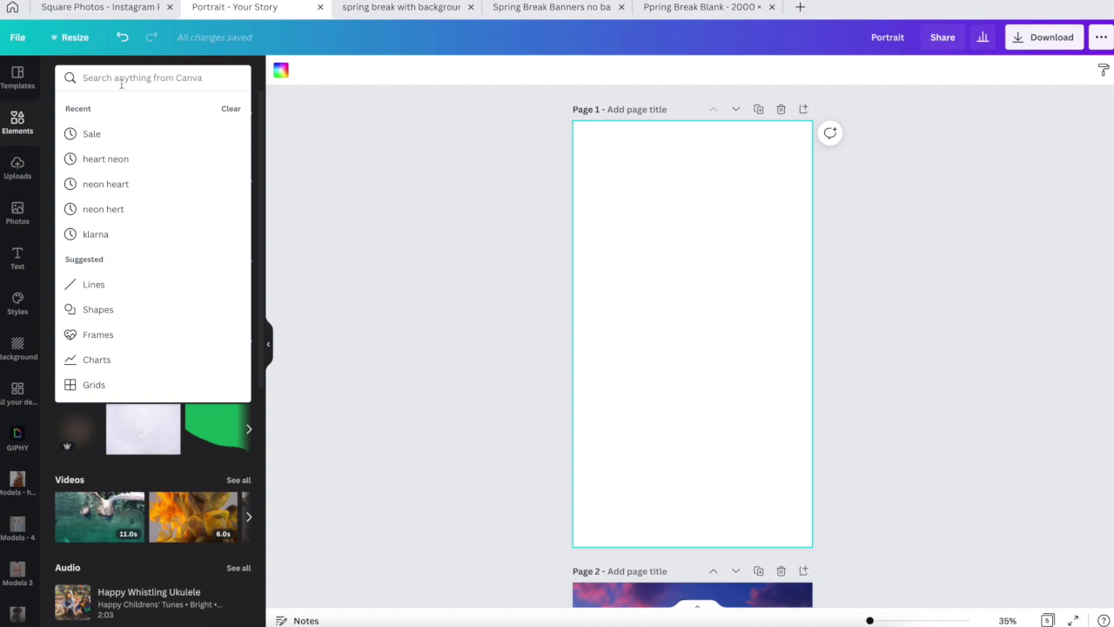
{"action": "type", "text": "beach"}
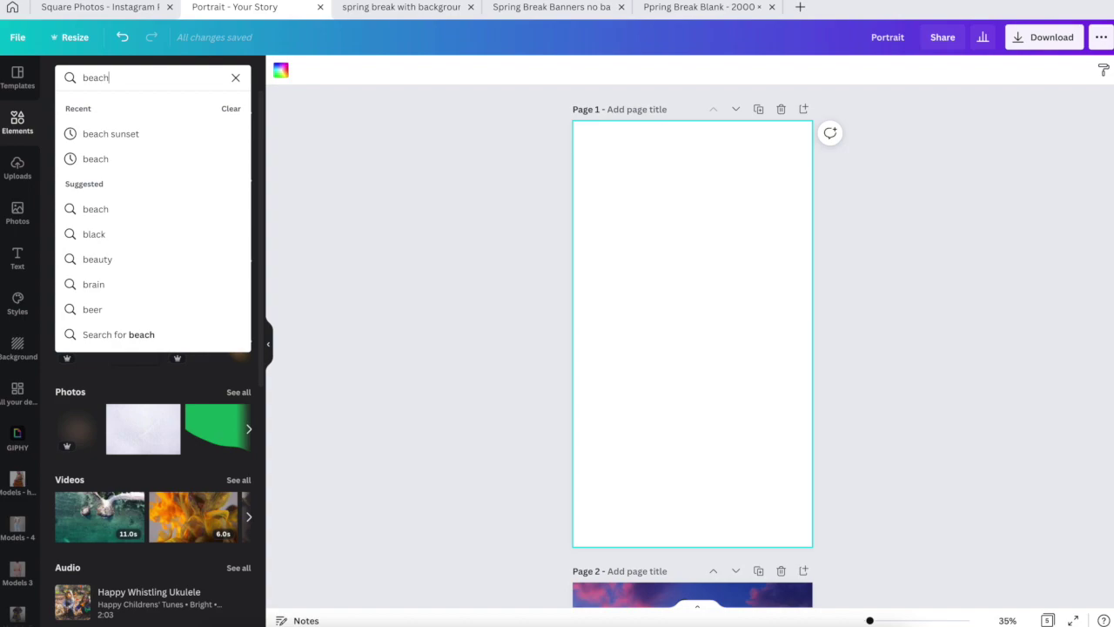
{"action": "type", "text": " sunset"}
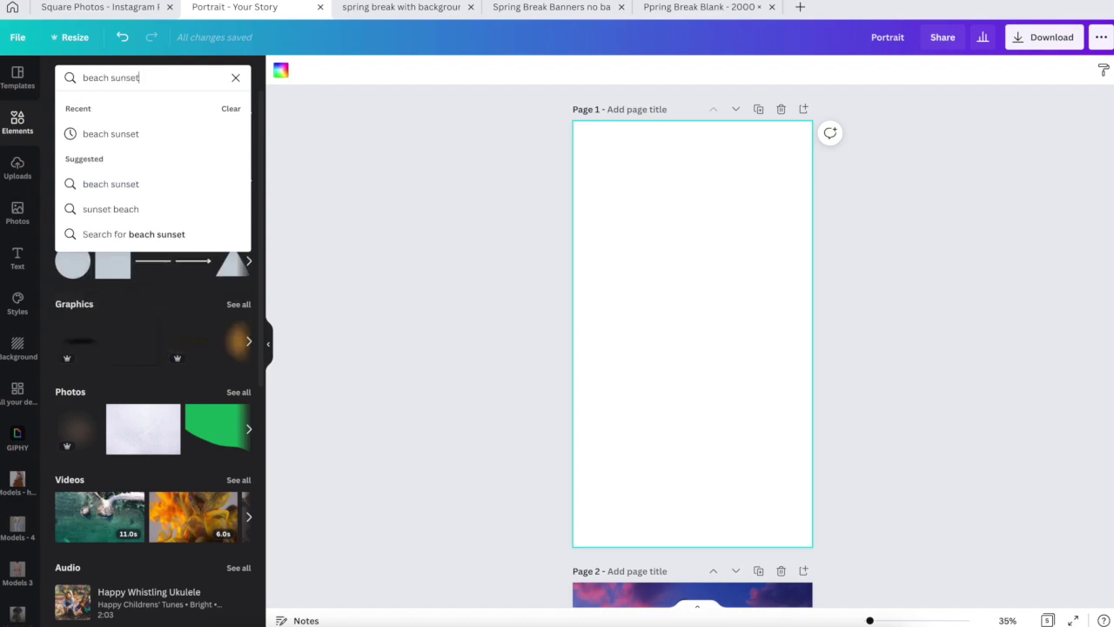
{"action": "key", "text": "Return"}
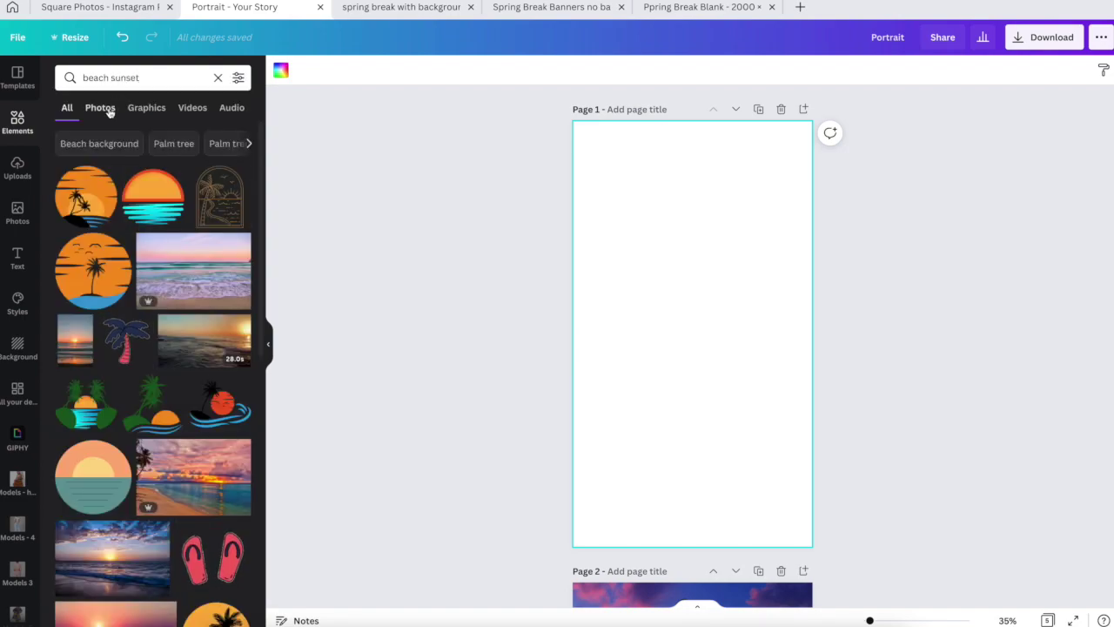
{"action": "left_click", "coordinate": [110, 113]}
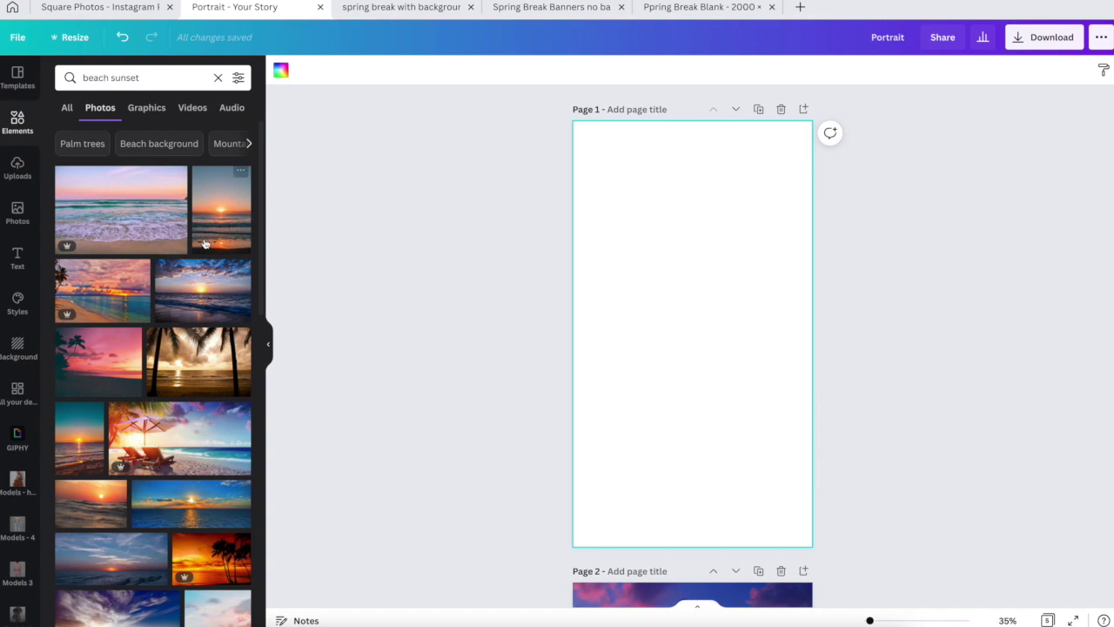
- Filter the beach sunset photos to Free images only and browse the results
{"action": "left_click", "coordinate": [238, 78]}
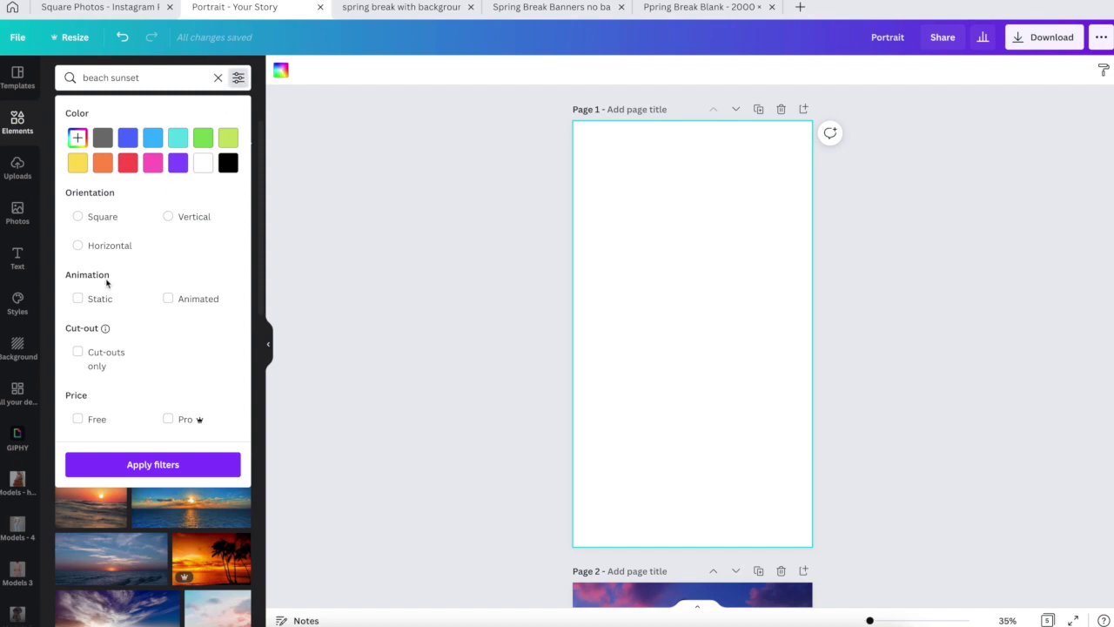
{"action": "left_click", "coordinate": [78, 420]}
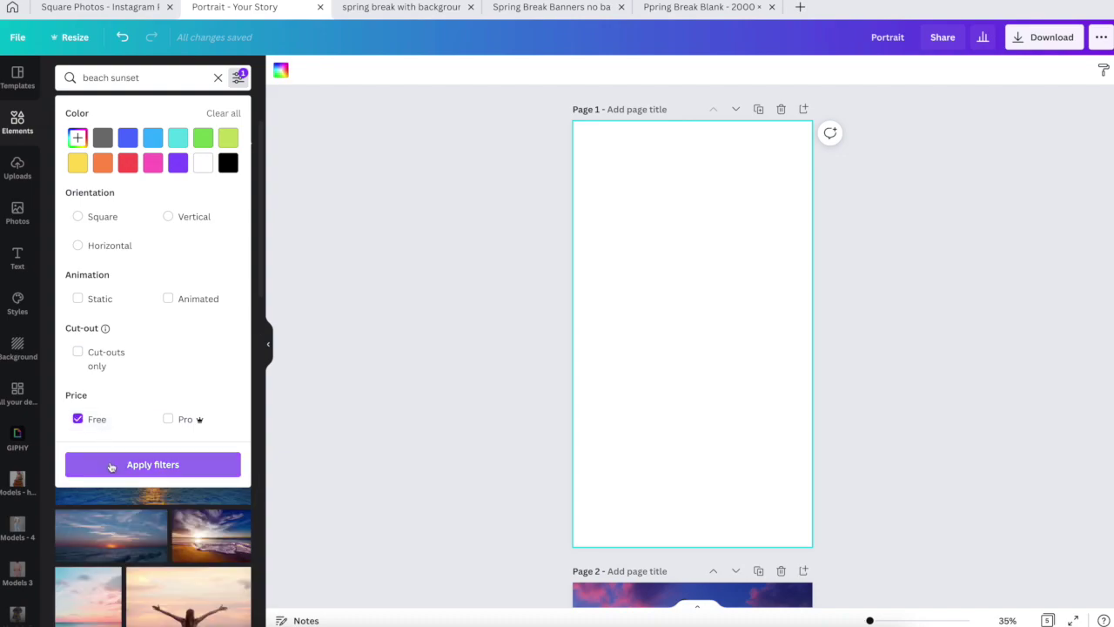
{"action": "left_click", "coordinate": [144, 464]}
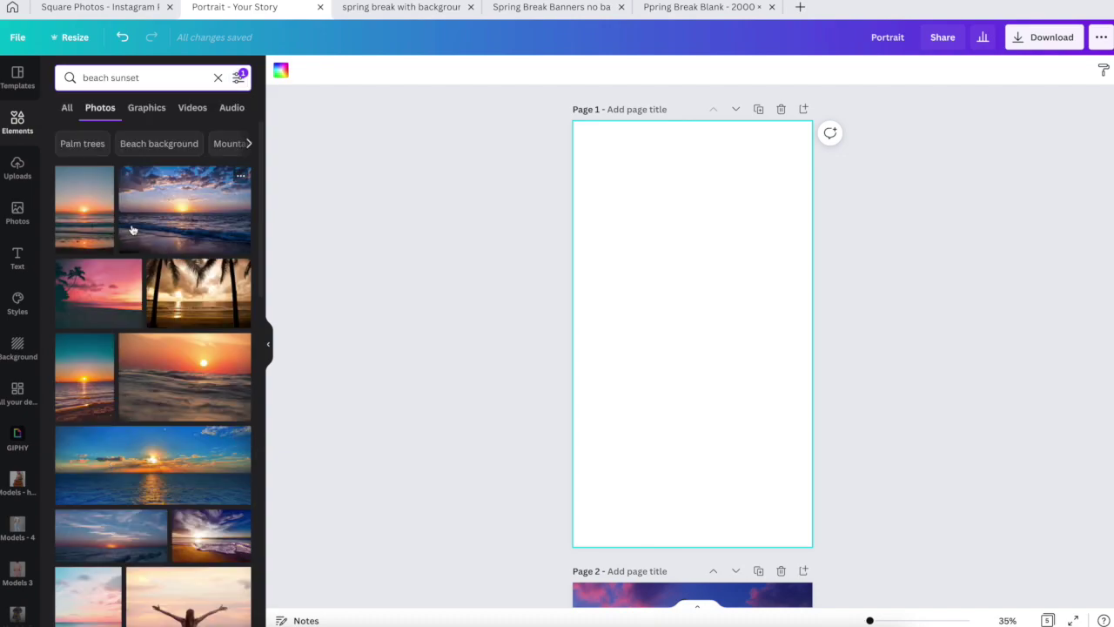
{"action": "scroll", "coordinate": [122, 330], "scroll_direction": "down", "scroll_amount": 3}
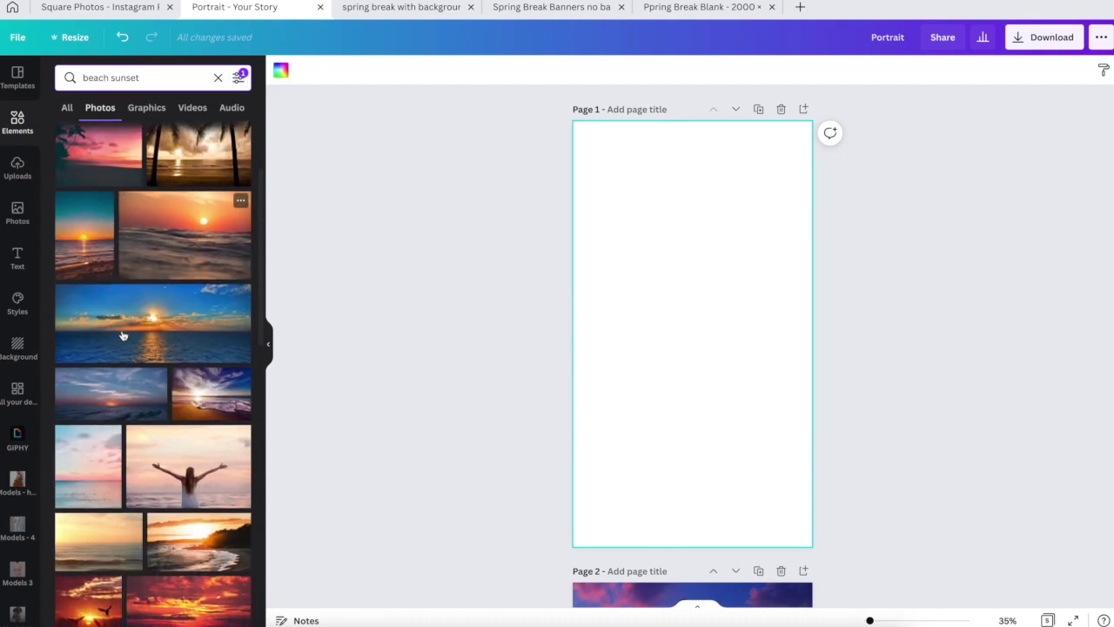
{"action": "scroll", "coordinate": [122, 335], "scroll_direction": "down", "scroll_amount": 5}
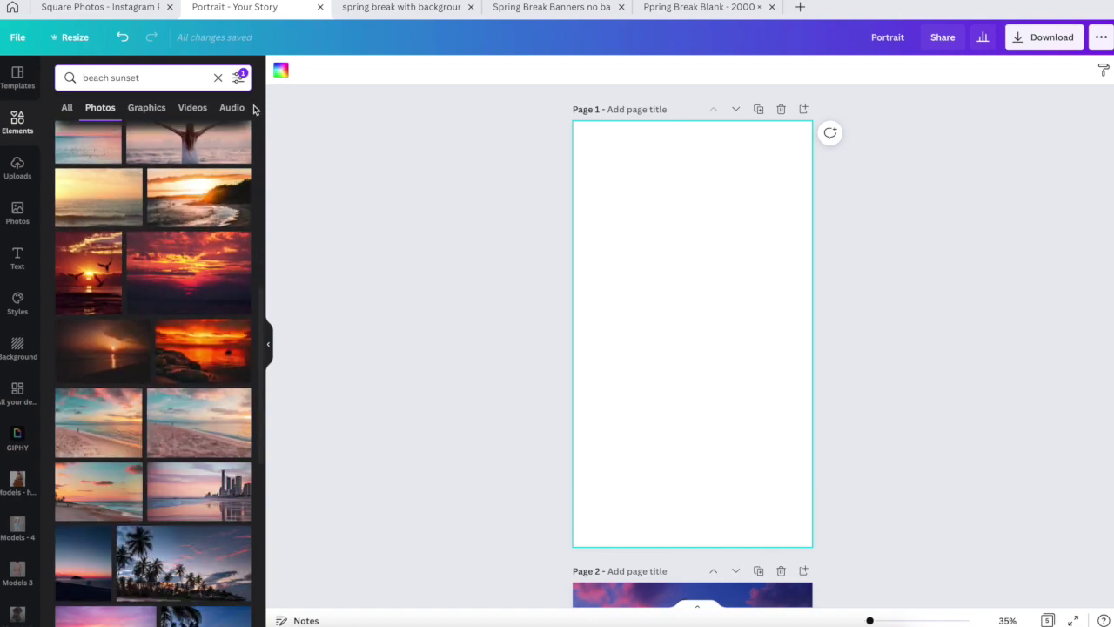
- Remove the Free price filter from the beach sunset photo results
{"action": "left_click", "coordinate": [239, 78]}
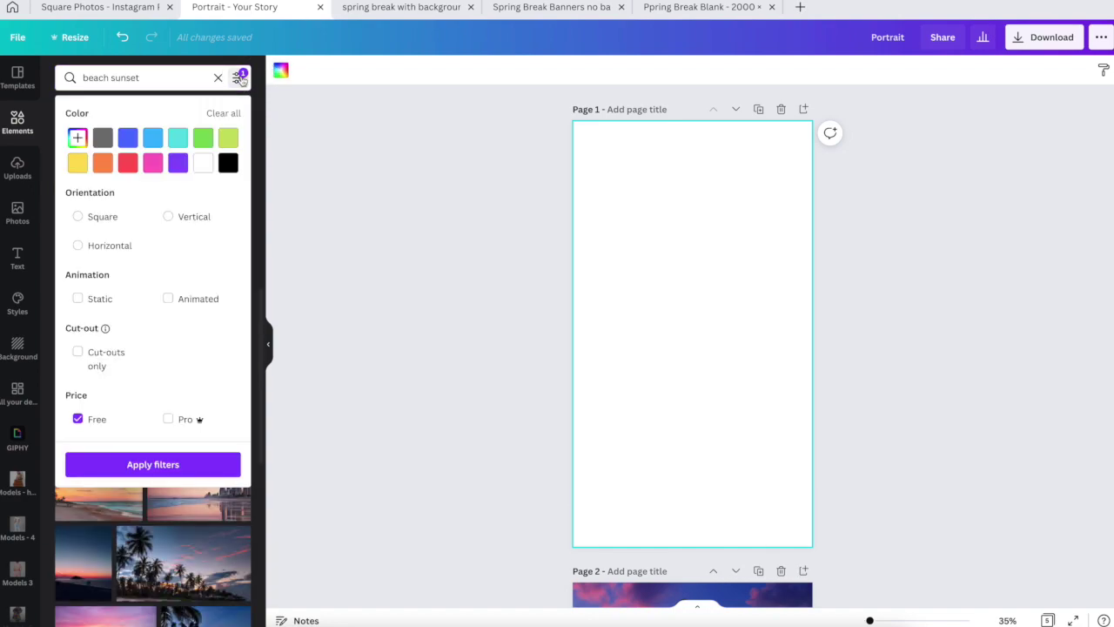
{"action": "left_click", "coordinate": [80, 419]}
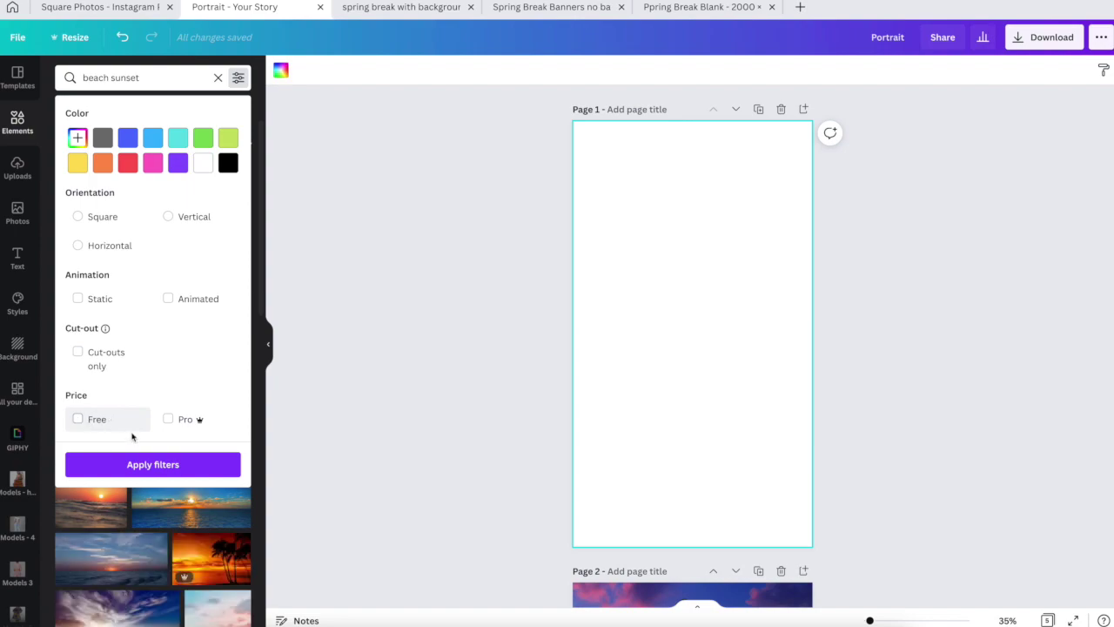
{"action": "left_click", "coordinate": [181, 464]}
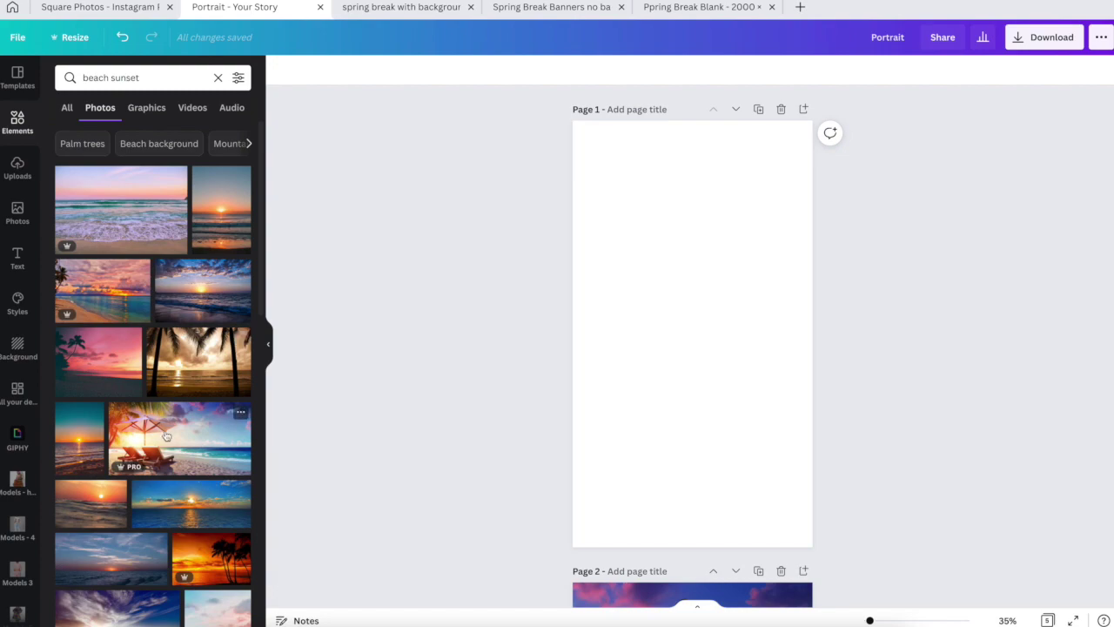
- Fill page 1's background with the beach umbrella and lounge chairs photo and shift it slightly left within the page
{"action": "left_click_drag", "start_coordinate": [165, 435], "coordinate": [586, 272]}
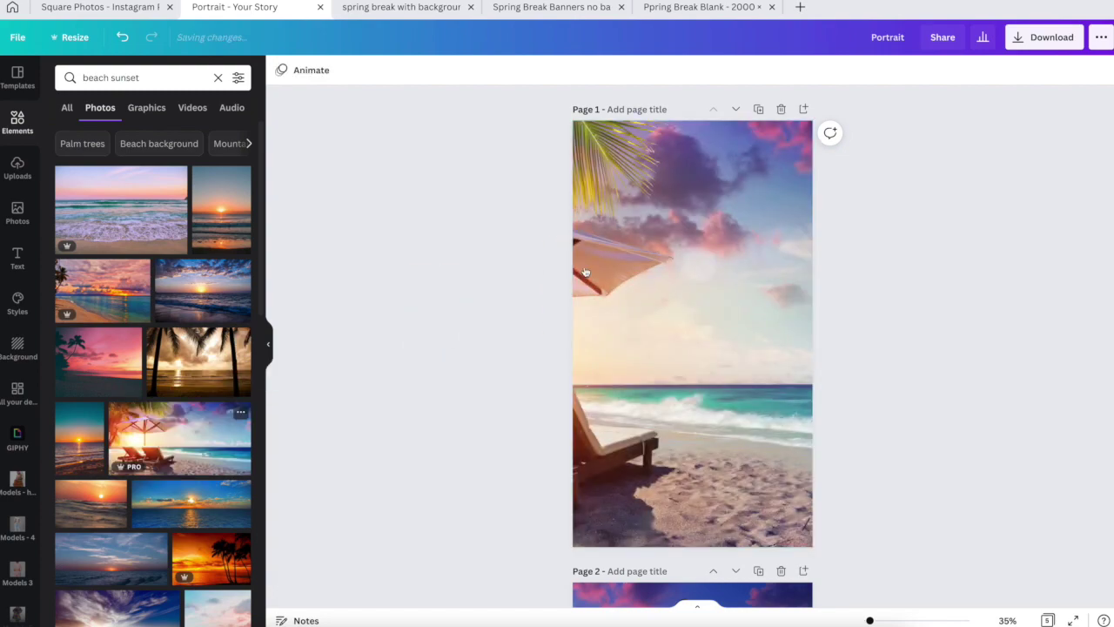
{"action": "double_click", "coordinate": [672, 259]}
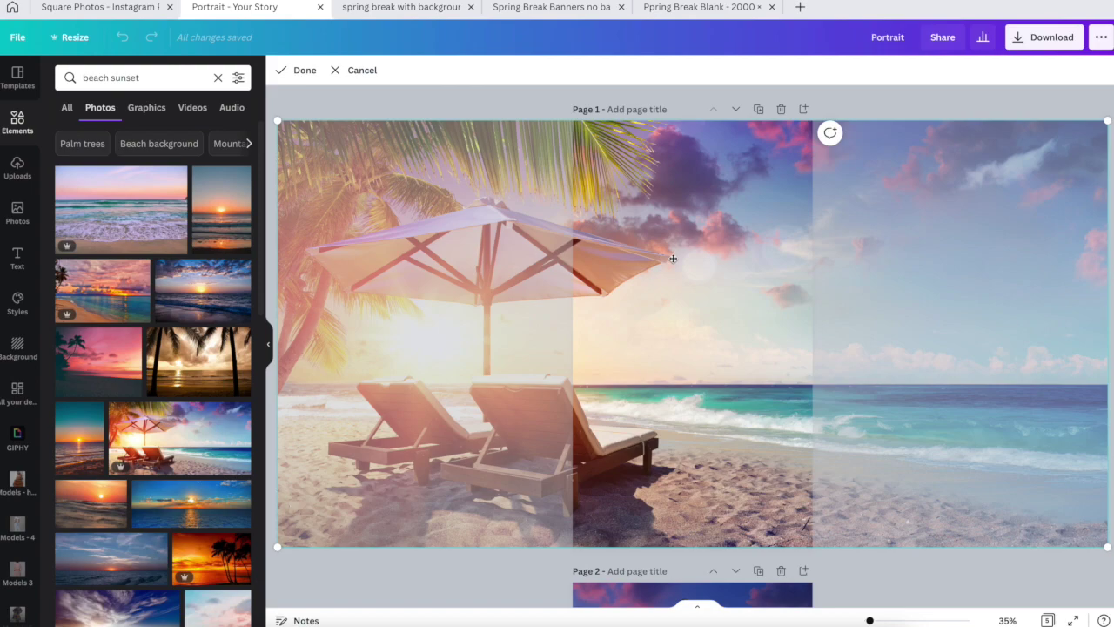
{"action": "left_click_drag", "start_coordinate": [681, 299], "coordinate": [809, 298]}
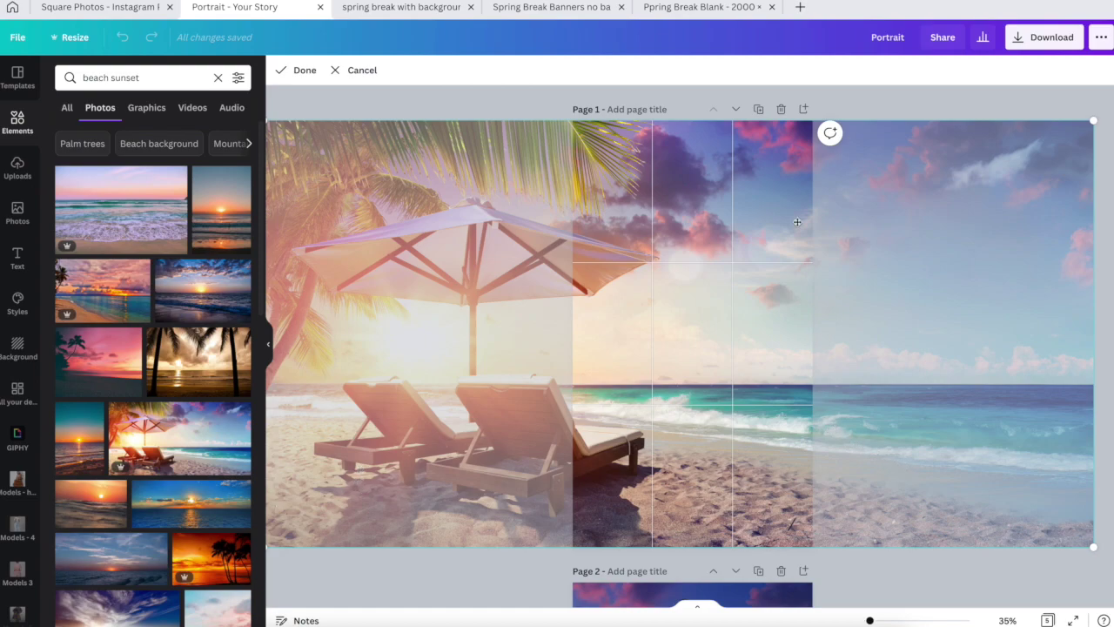
{"action": "left_click", "coordinate": [540, 100]}
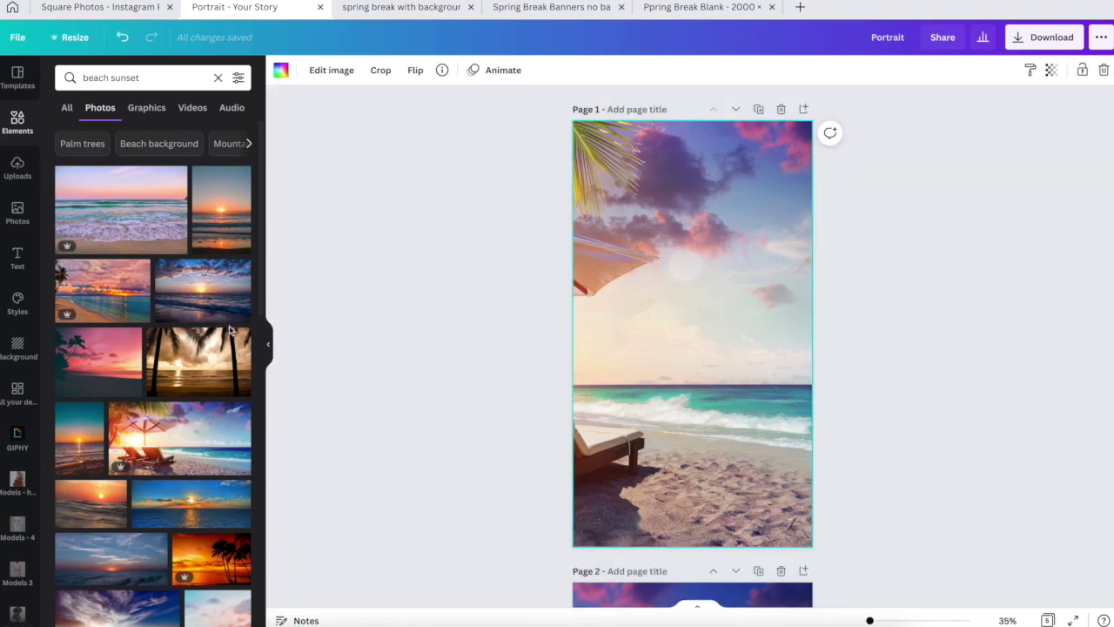
- Replace page 1's background with the blue and orange ocean sunset photo and reposition it so the sun sits near the right edge
{"action": "left_click_drag", "start_coordinate": [170, 509], "coordinate": [588, 314]}
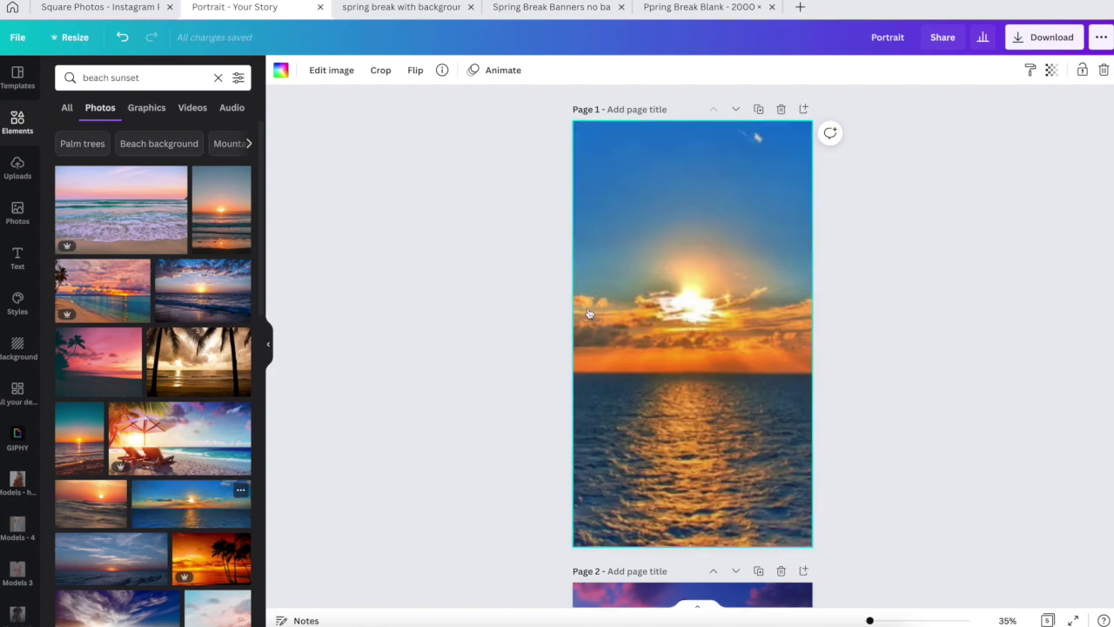
{"action": "double_click", "coordinate": [639, 326]}
{"action": "left_click_drag", "start_coordinate": [639, 325], "coordinate": [732, 345]}
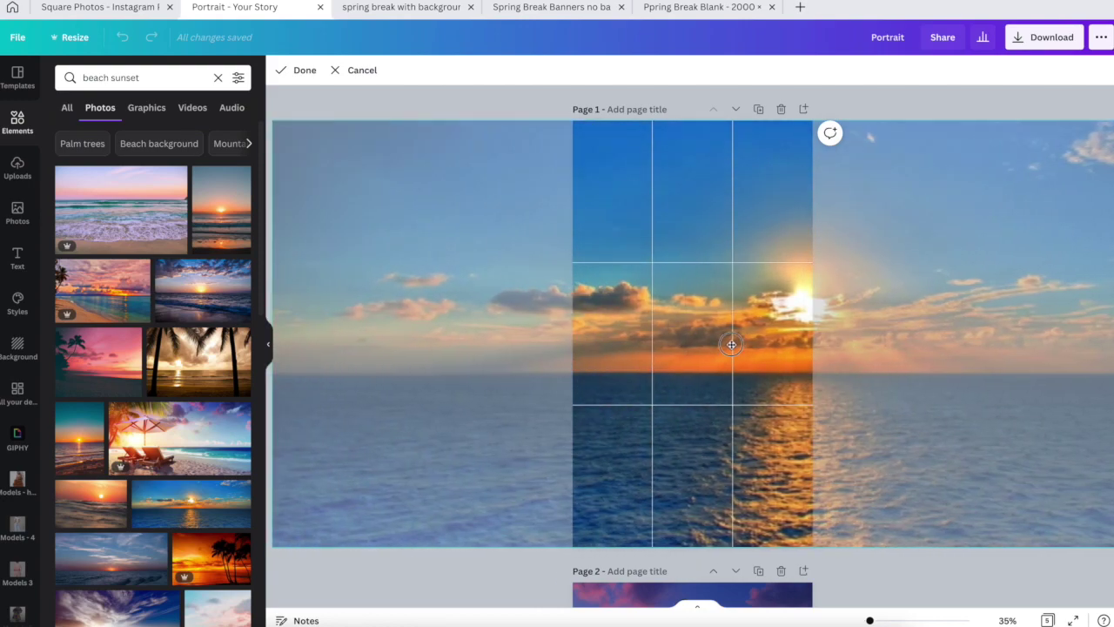
{"action": "left_click", "coordinate": [457, 102]}
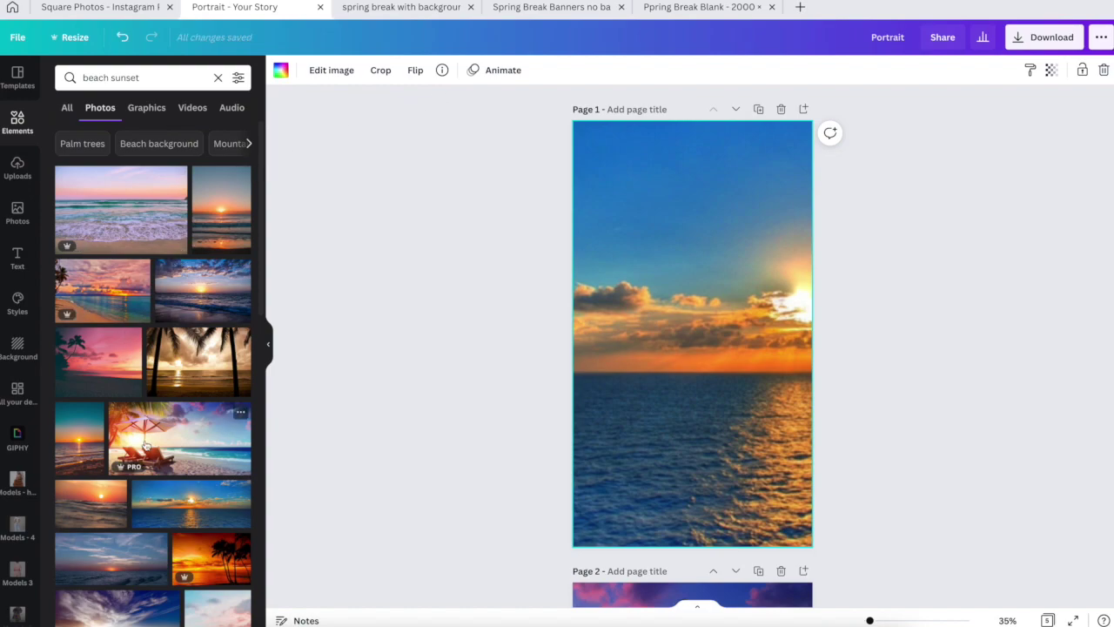
- Replace page 1's background with the beach umbrella and lounge chairs photo and open it for repositioning
{"action": "left_click_drag", "start_coordinate": [143, 439], "coordinate": [610, 288]}
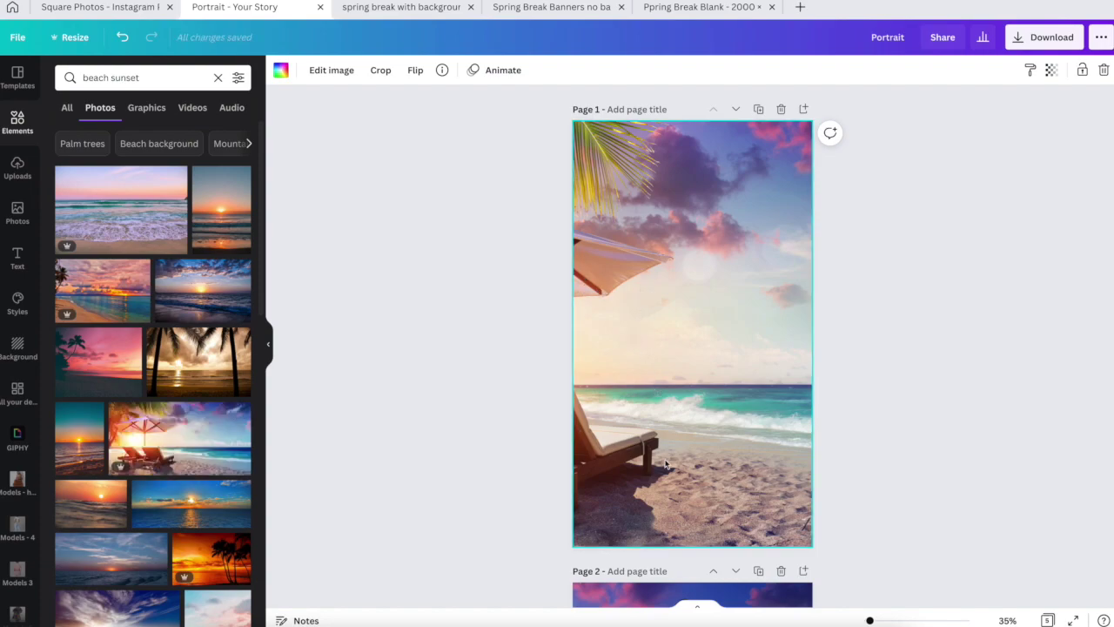
{"action": "double_click", "coordinate": [649, 420]}
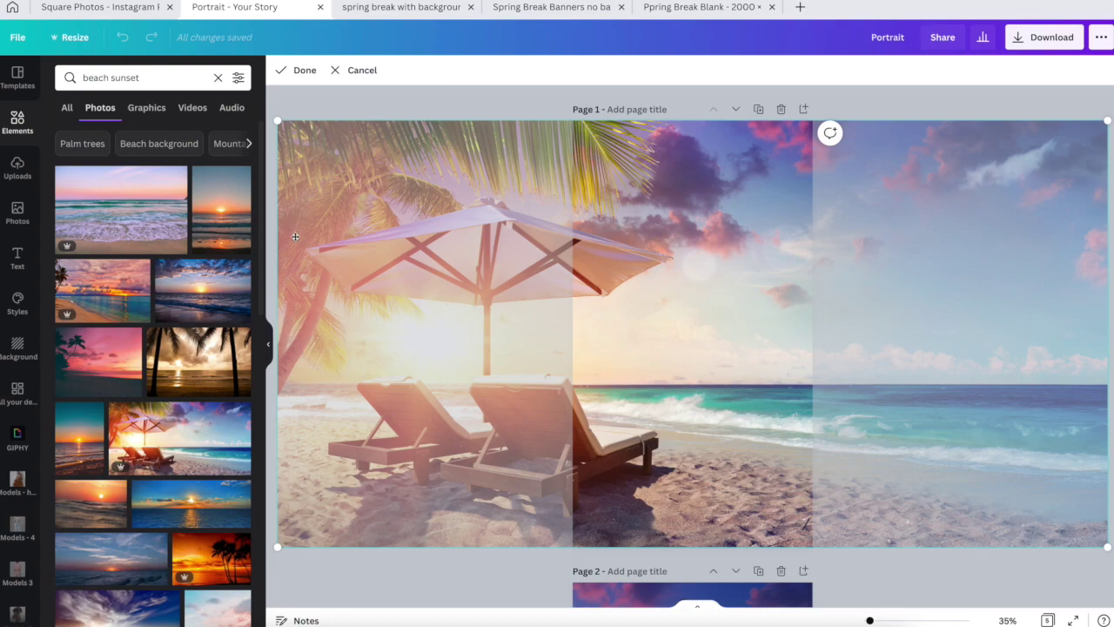
- Replace page 1's background with the vertical ocean sunset photo and shift it so its left edge meets the page edge
{"action": "left_click_drag", "start_coordinate": [225, 223], "coordinate": [599, 178]}
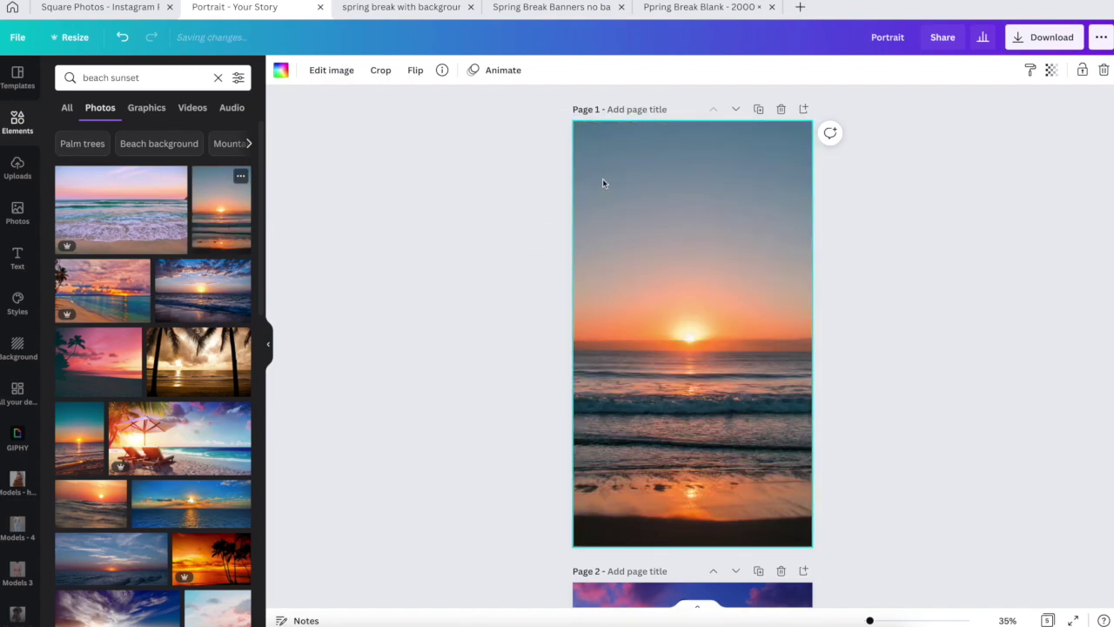
{"action": "double_click", "coordinate": [667, 267]}
{"action": "left_click_drag", "start_coordinate": [667, 268], "coordinate": [556, 290]}
{"action": "left_click", "coordinate": [427, 311]}
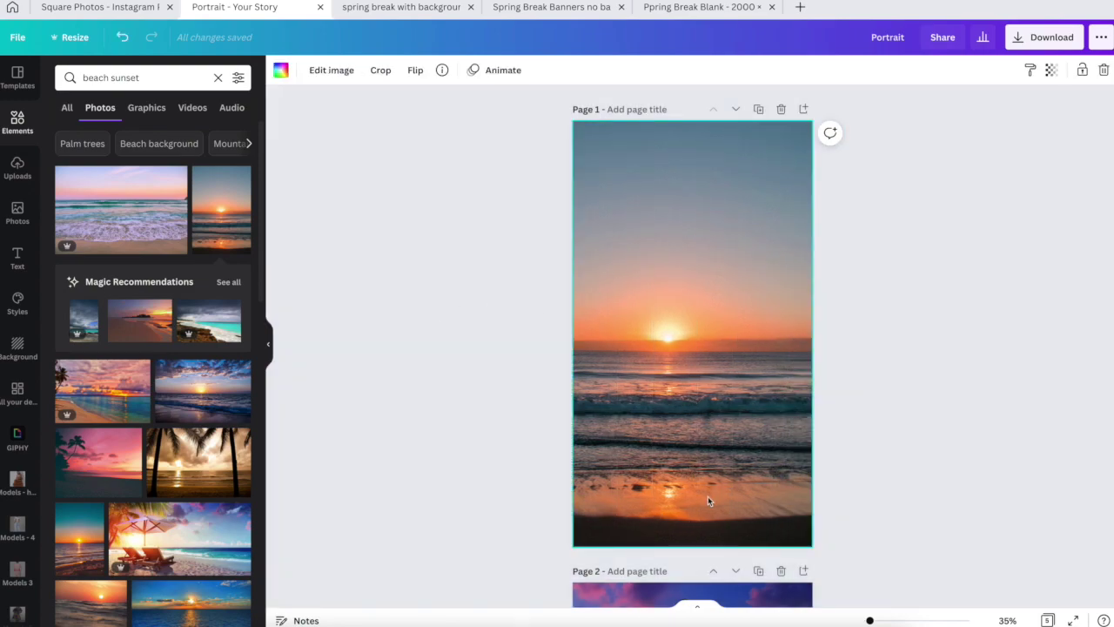
{"action": "double_click", "coordinate": [669, 349]}
{"action": "left_click_drag", "start_coordinate": [602, 355], "coordinate": [751, 358]}
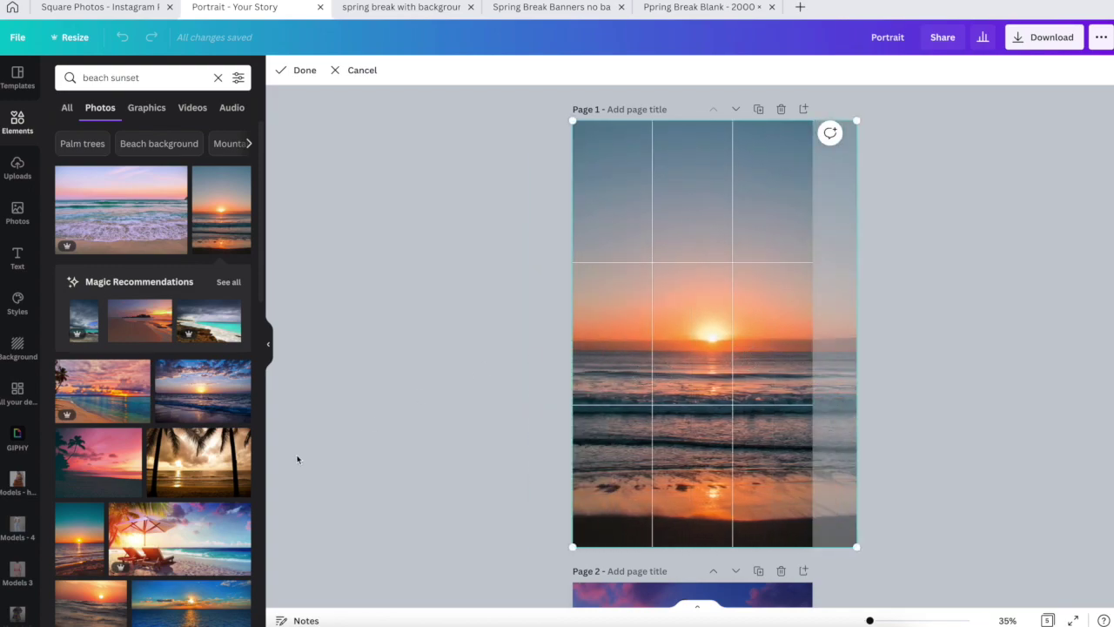
{"action": "left_click", "coordinate": [361, 480]}
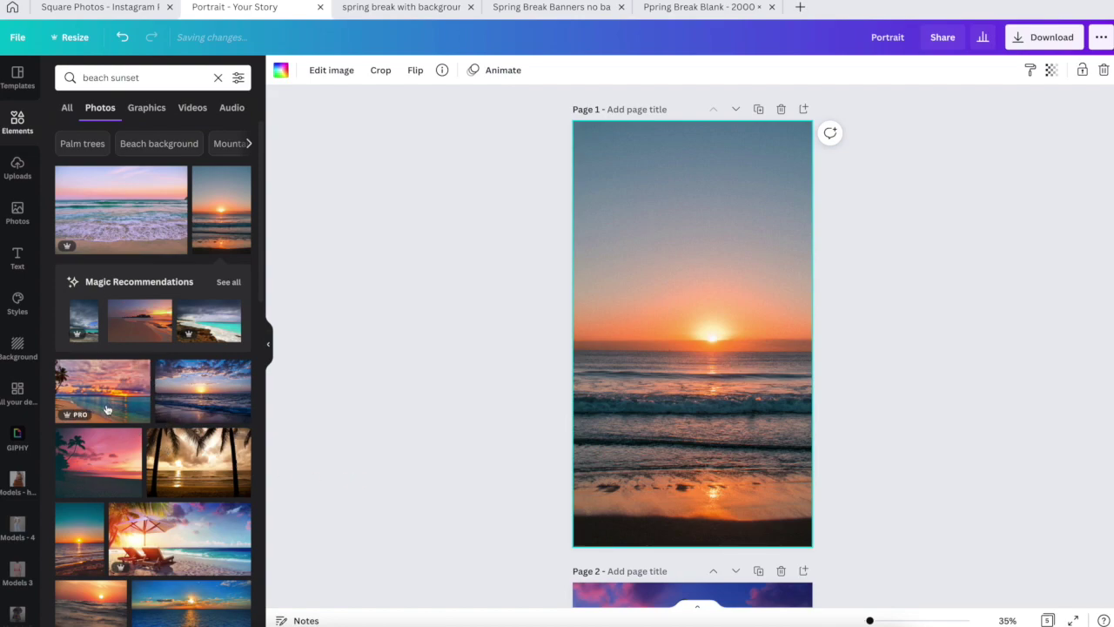
- Replace page 1's background with the beach umbrella and lounge chairs photo and shift it right so the umbrella and a chair fill the page
{"action": "left_click_drag", "start_coordinate": [240, 505], "coordinate": [574, 308]}
{"action": "double_click", "coordinate": [650, 309]}
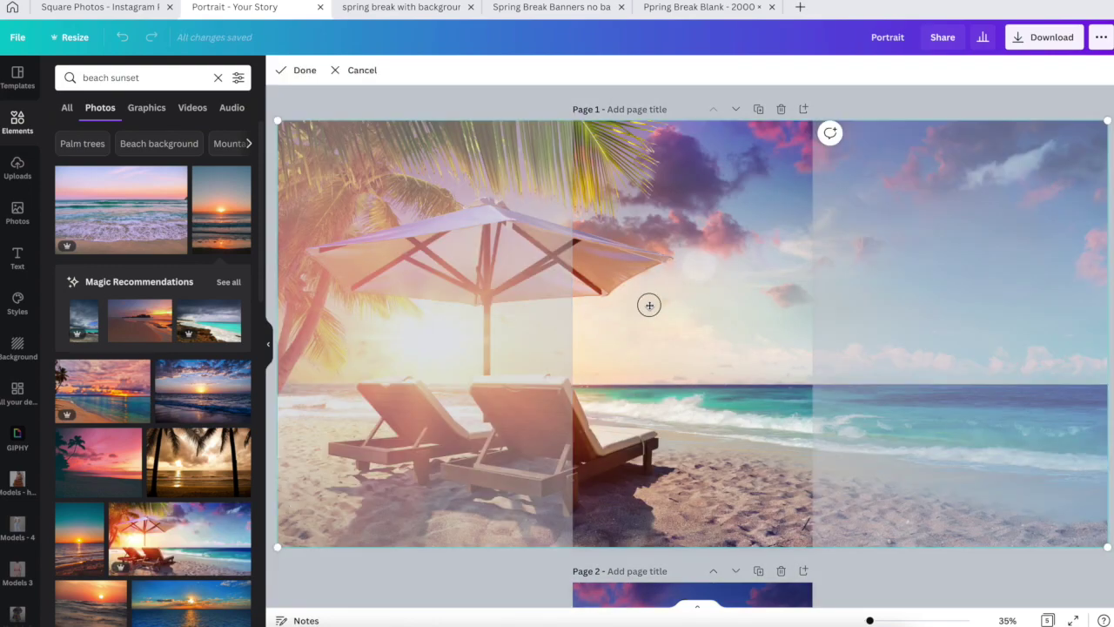
{"action": "left_click_drag", "start_coordinate": [649, 306], "coordinate": [803, 305]}
{"action": "left_click", "coordinate": [321, 332]}
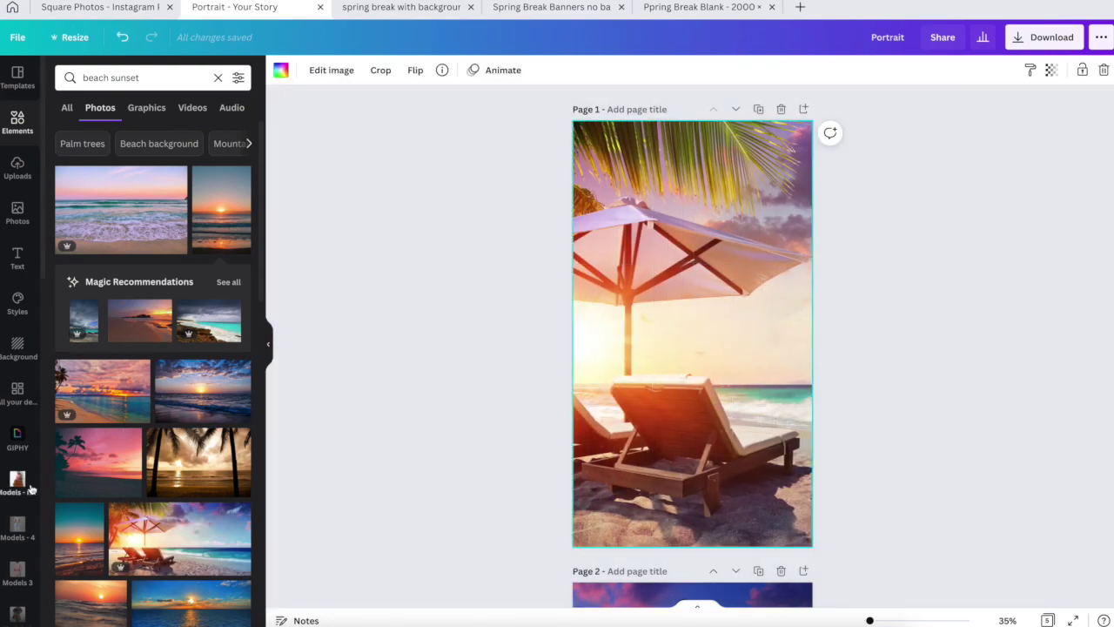
- Add the photo of the model in the pink crochet cover-up from the Models 6 folder to page 1
{"action": "scroll", "coordinate": [10, 505], "scroll_direction": "down", "scroll_amount": 5}
{"action": "scroll", "coordinate": [10, 509], "scroll_direction": "down", "scroll_amount": 3}
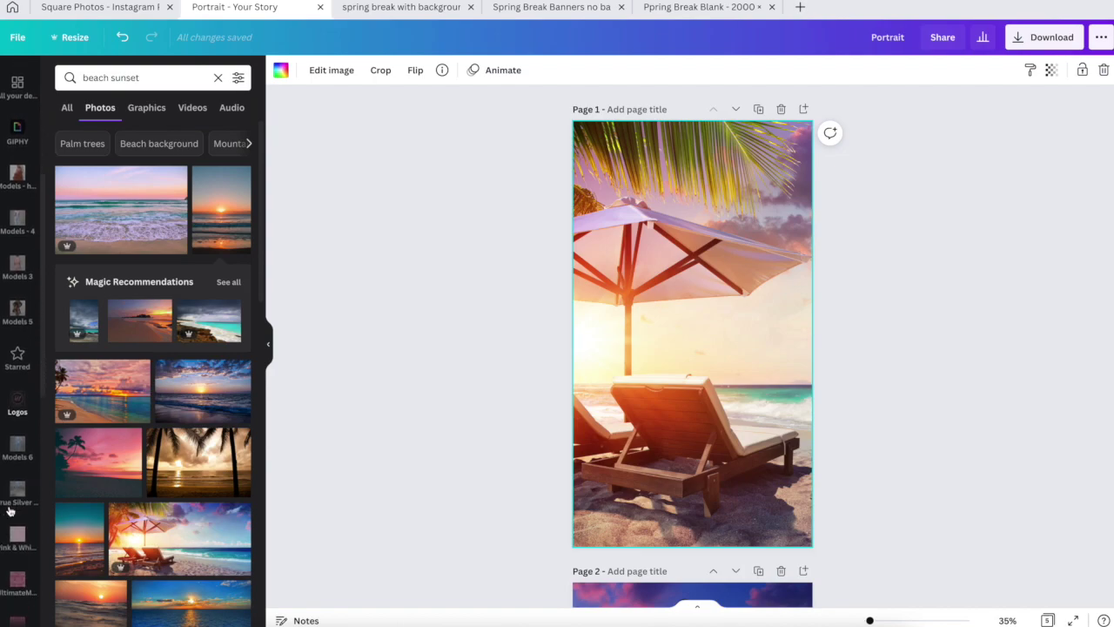
{"action": "left_click", "coordinate": [16, 451]}
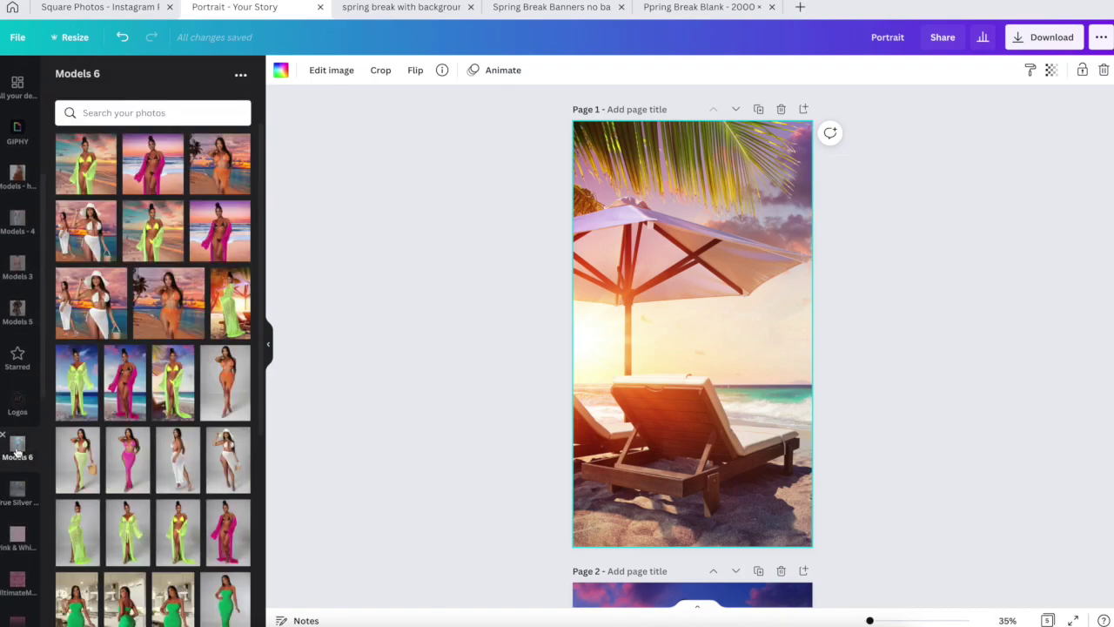
{"action": "scroll", "coordinate": [140, 396], "scroll_direction": "down", "scroll_amount": 3}
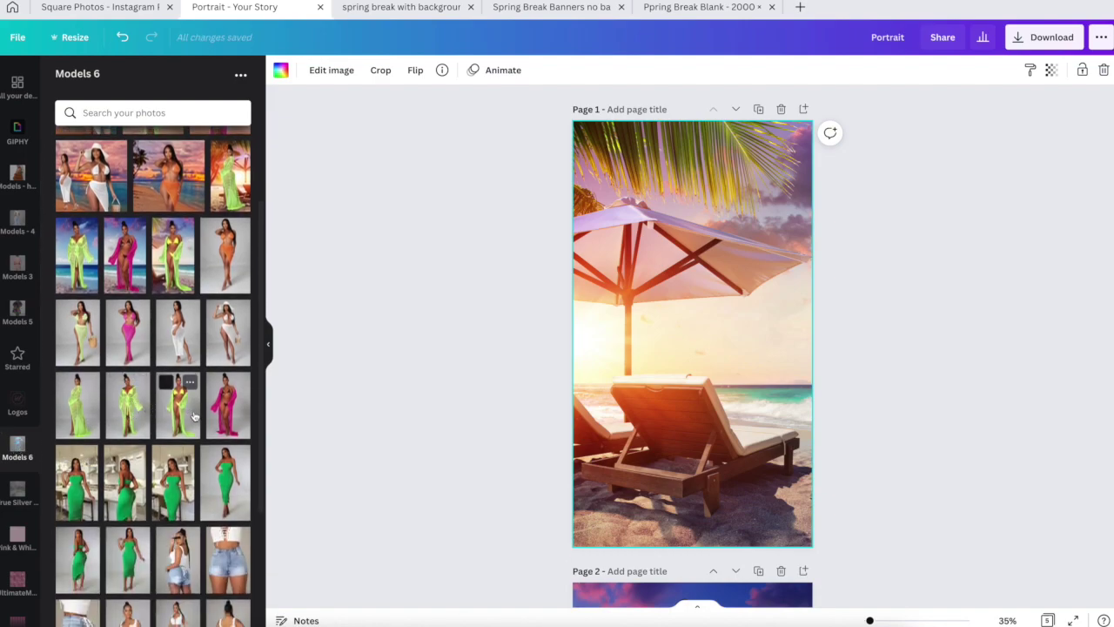
{"action": "left_click", "coordinate": [228, 414]}
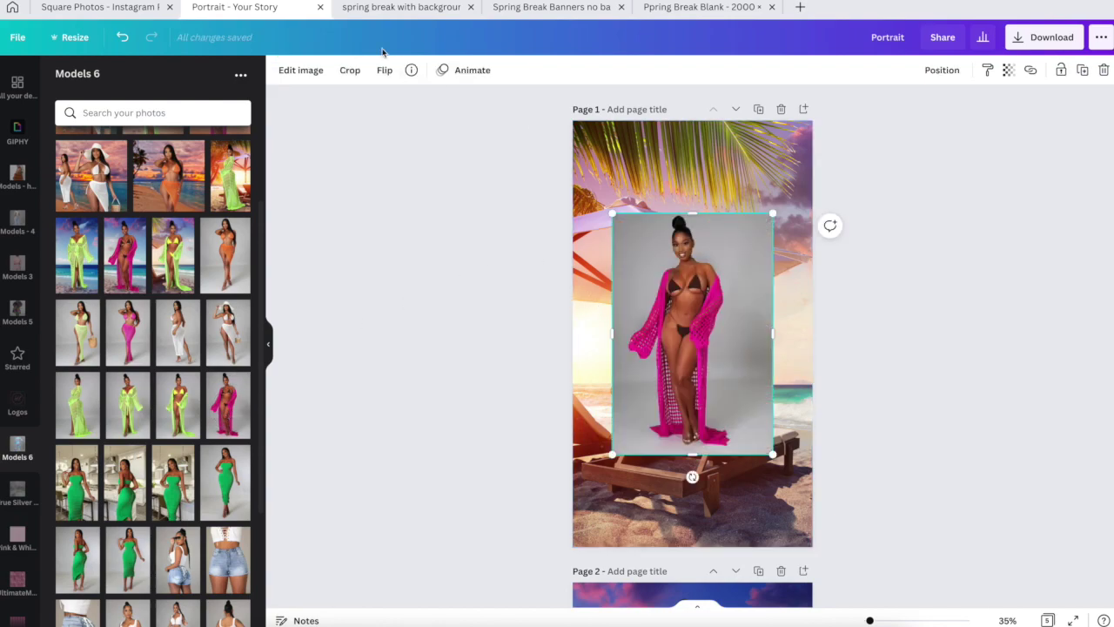
- Remove the background from the model photo and crop its left and right sides closer to her
{"action": "left_click", "coordinate": [292, 70]}
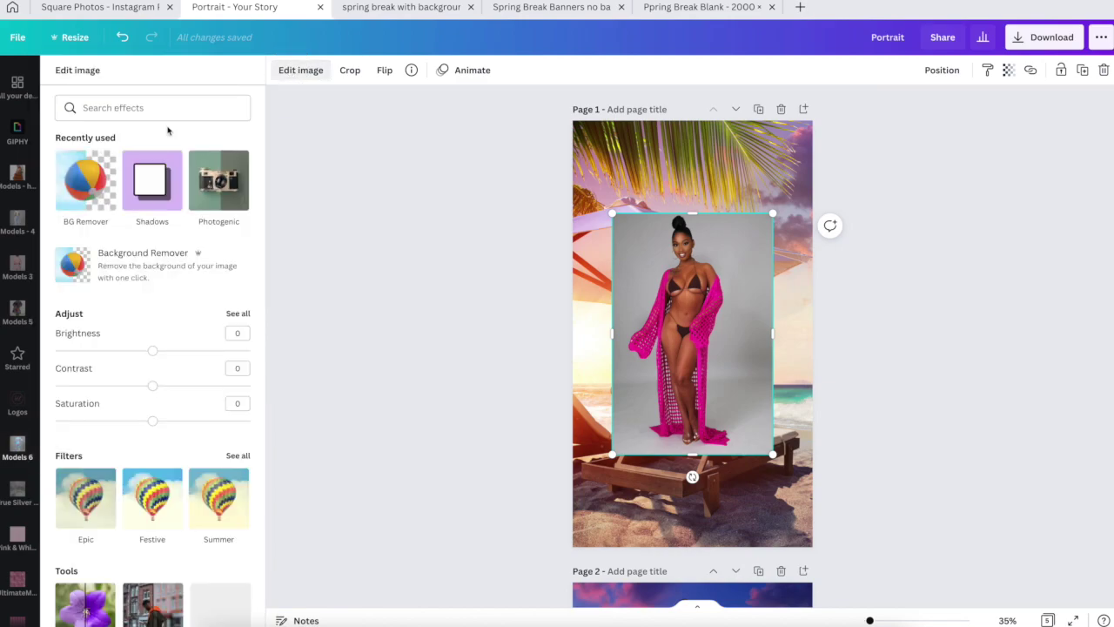
{"action": "left_click", "coordinate": [77, 191]}
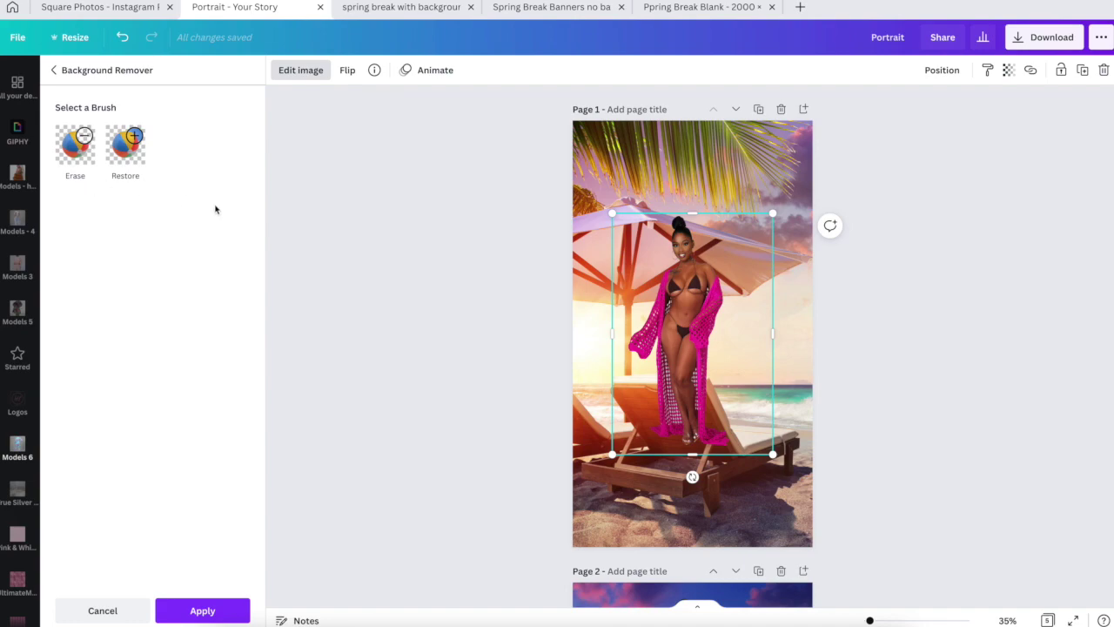
{"action": "left_click_drag", "start_coordinate": [773, 329], "coordinate": [734, 327]}
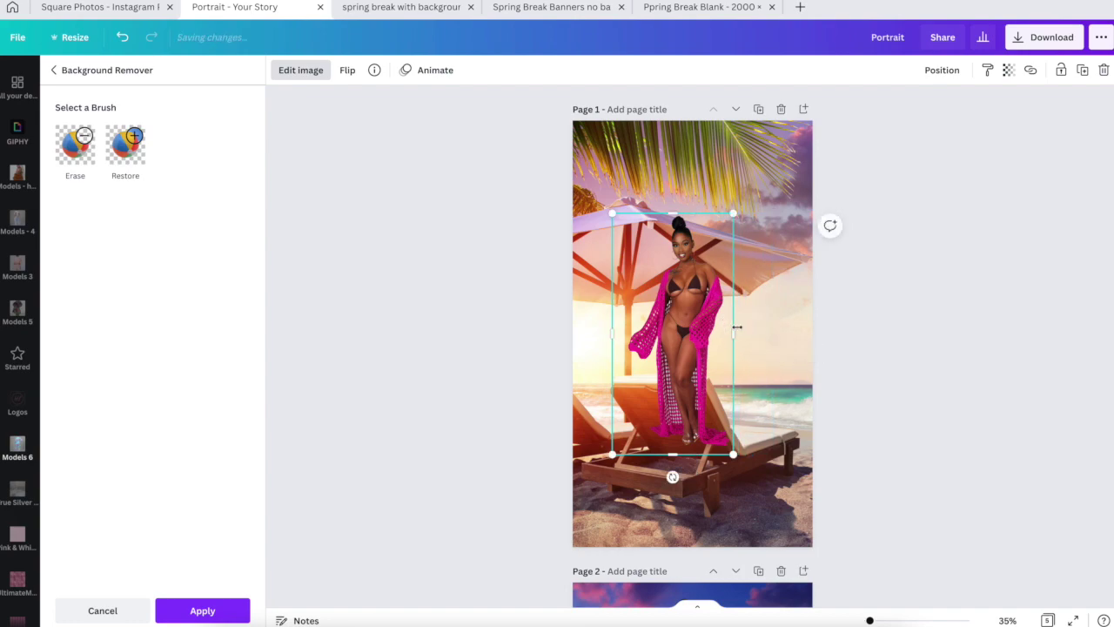
{"action": "left_click_drag", "start_coordinate": [614, 329], "coordinate": [624, 330]}
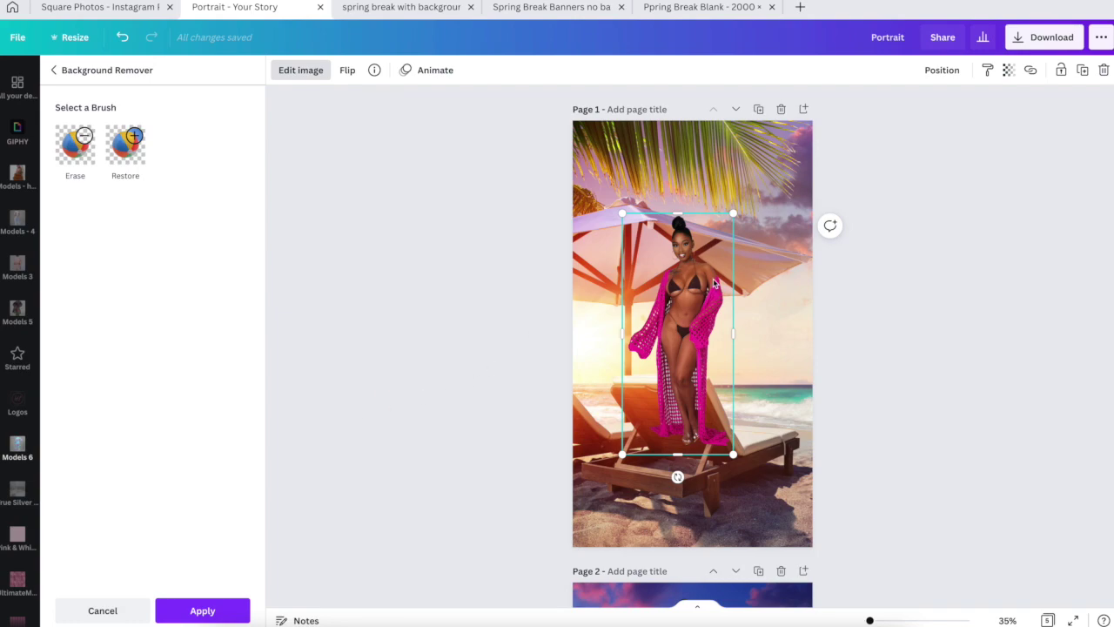
{"action": "left_click", "coordinate": [209, 606]}
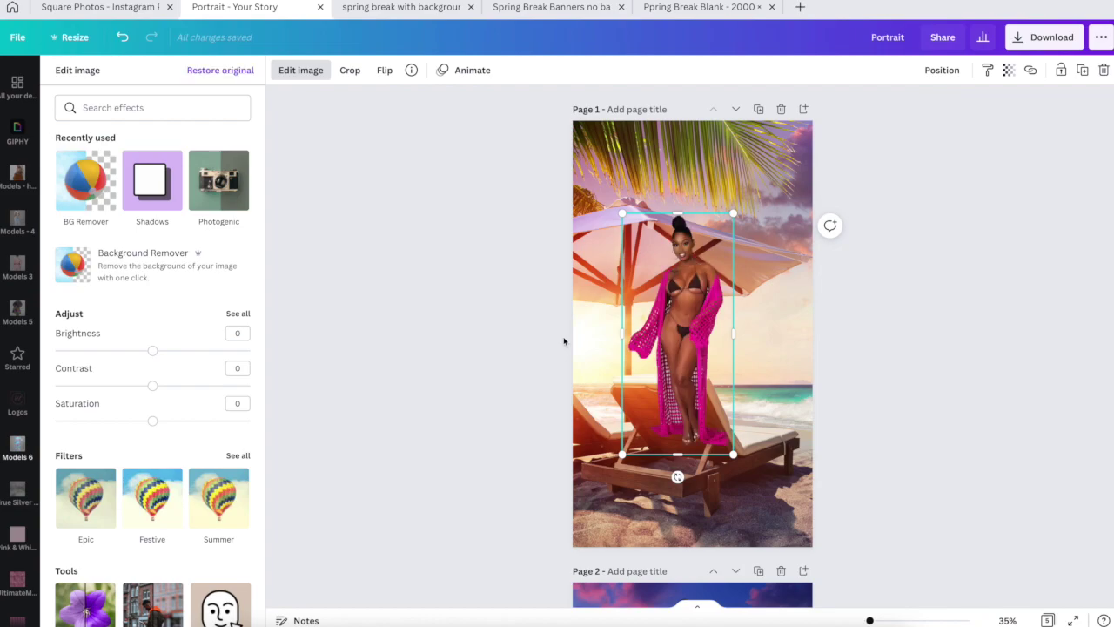
- Reposition the background photo so the umbrella and lounge chair sit at the left edge with open sea and sand behind the model
{"action": "double_click", "coordinate": [712, 491]}
{"action": "left_click_drag", "start_coordinate": [712, 492], "coordinate": [567, 509]}
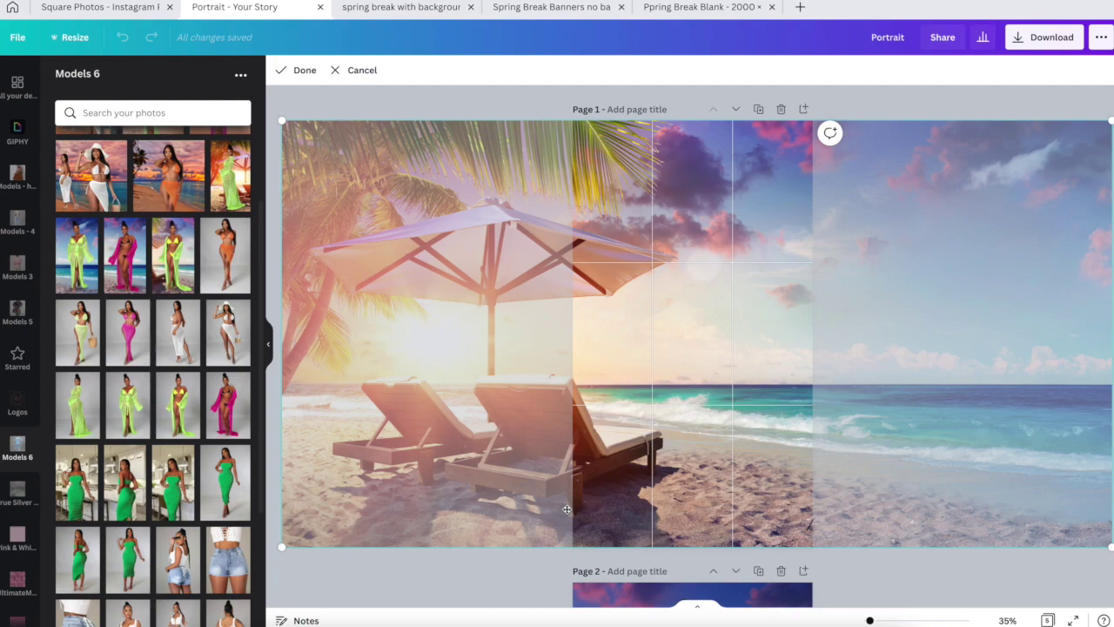
{"action": "left_click", "coordinate": [886, 98]}
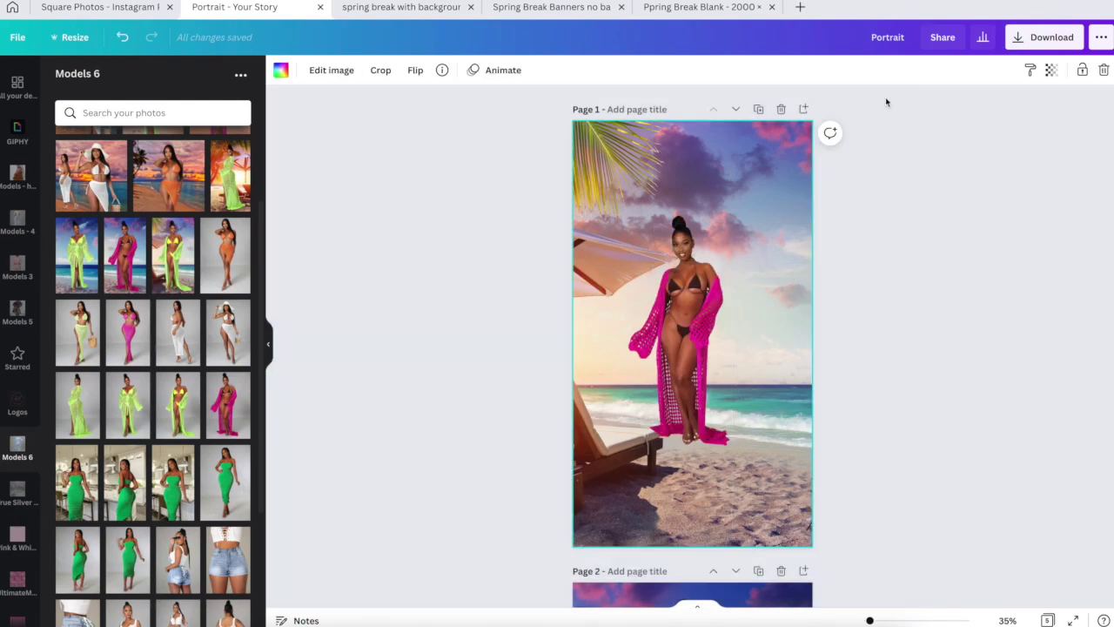
- Enlarge the cut-out model to nearly the full page height and center her with her feet on the sand
{"action": "left_click_drag", "start_coordinate": [695, 310], "coordinate": [701, 394]}
{"action": "left_click_drag", "start_coordinate": [736, 303], "coordinate": [790, 131]}
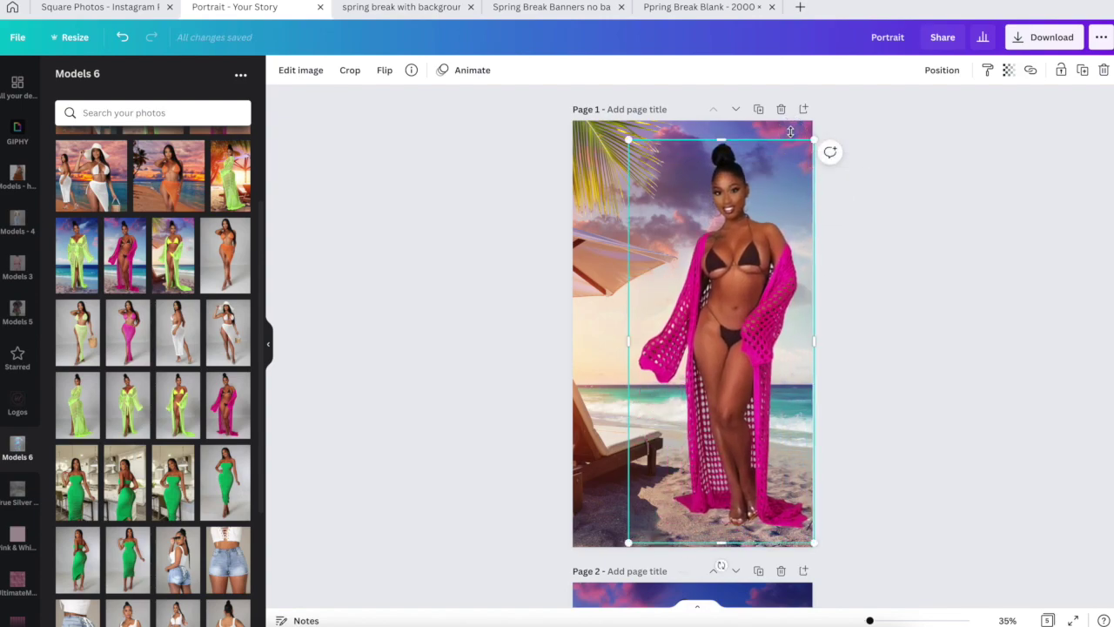
{"action": "left_click_drag", "start_coordinate": [731, 259], "coordinate": [697, 266]}
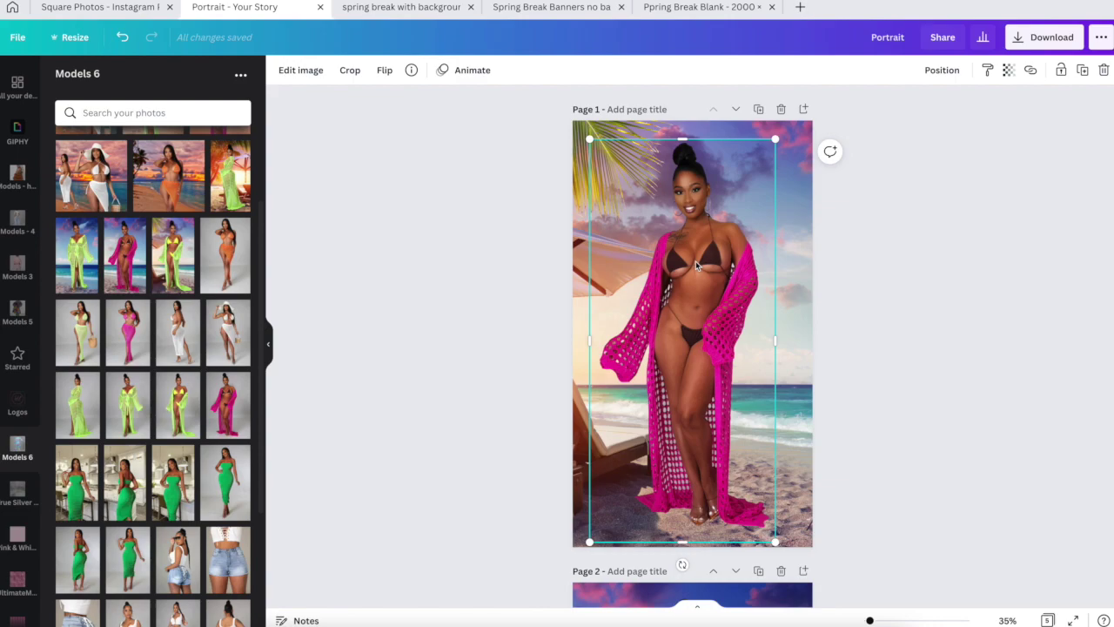
{"action": "left_click_drag", "start_coordinate": [693, 276], "coordinate": [685, 277]}
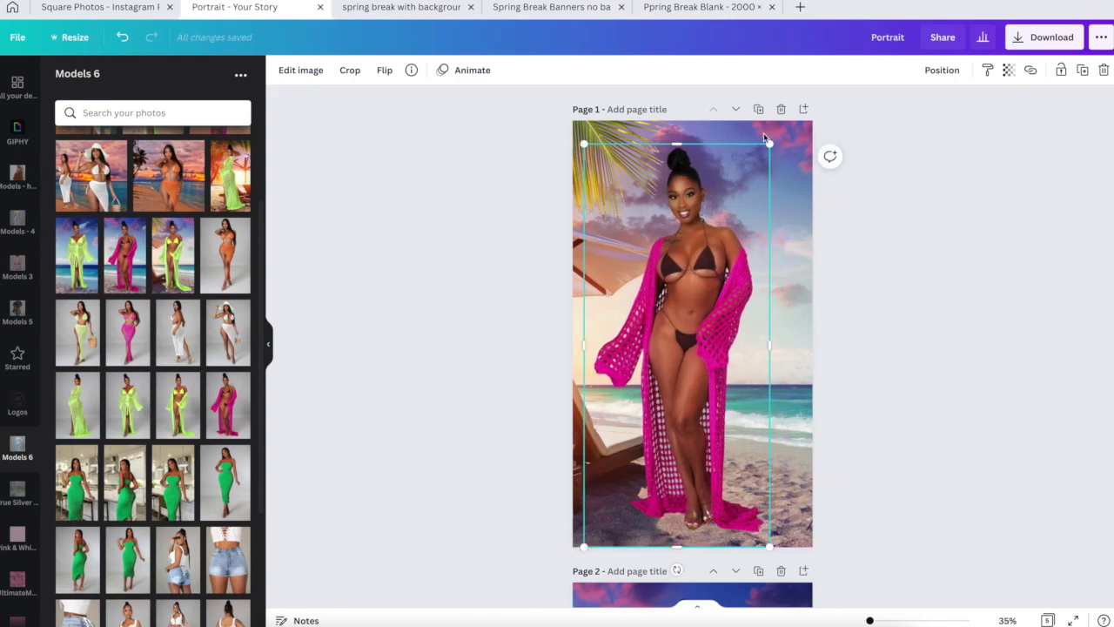
{"action": "left_click_drag", "start_coordinate": [767, 143], "coordinate": [772, 139]}
{"action": "left_click_drag", "start_coordinate": [593, 267], "coordinate": [598, 267]}
{"action": "left_click", "coordinate": [523, 308]}
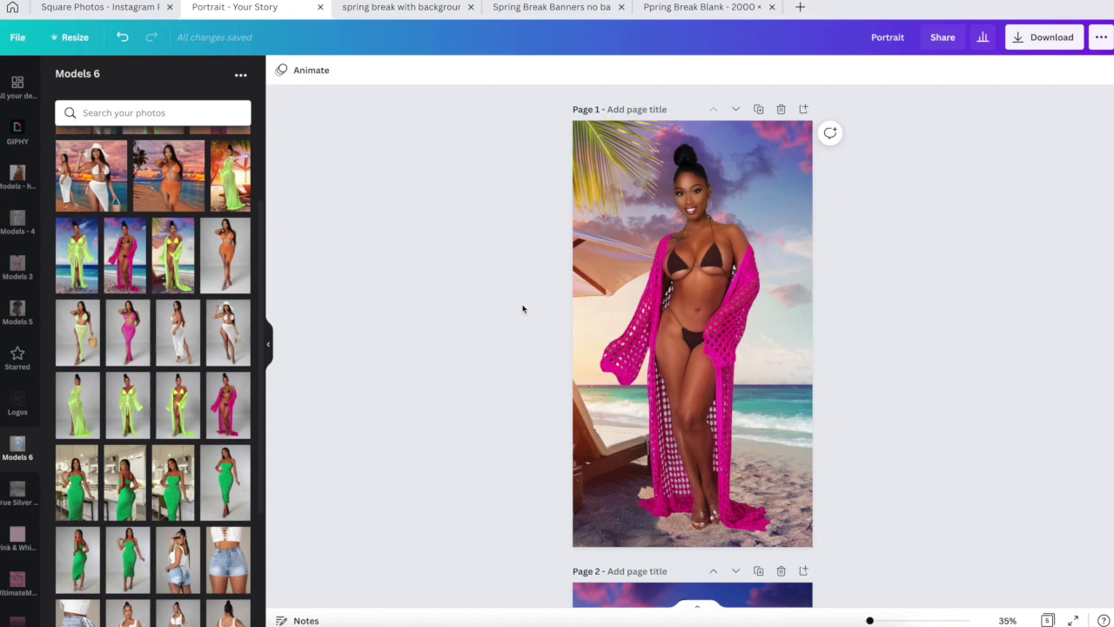
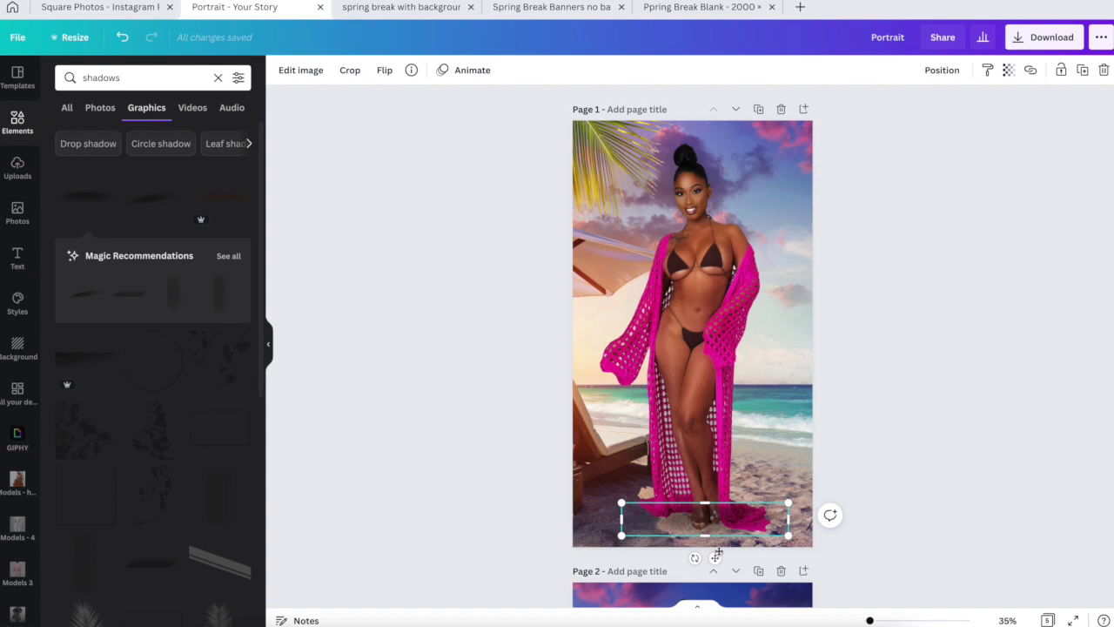
- Place the shadow graphic under the model's feet, rotate it 5°, widen it slightly and send it behind the model
{"action": "left_click_drag", "start_coordinate": [716, 557], "coordinate": [711, 554]}
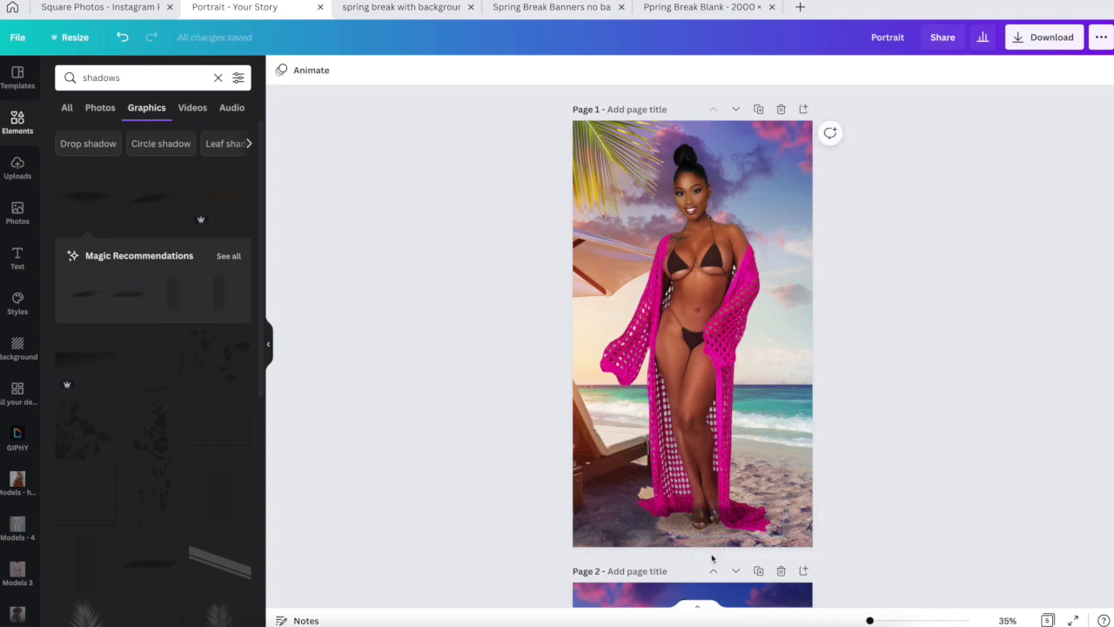
{"action": "left_click_drag", "start_coordinate": [689, 557], "coordinate": [684, 557]}
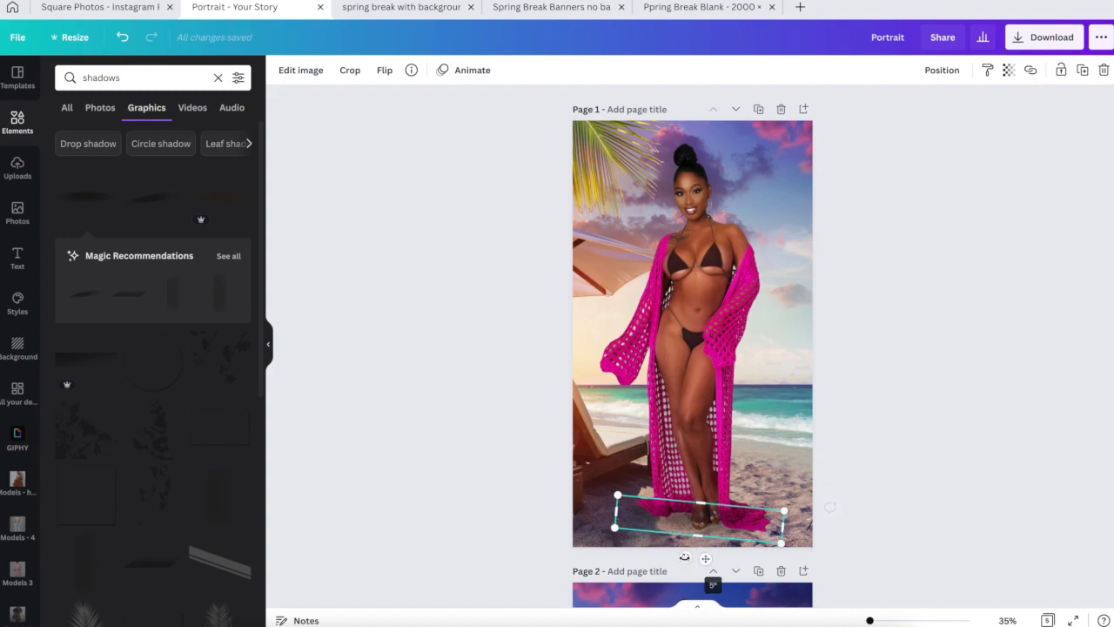
{"action": "left_click_drag", "start_coordinate": [786, 511], "coordinate": [799, 512]}
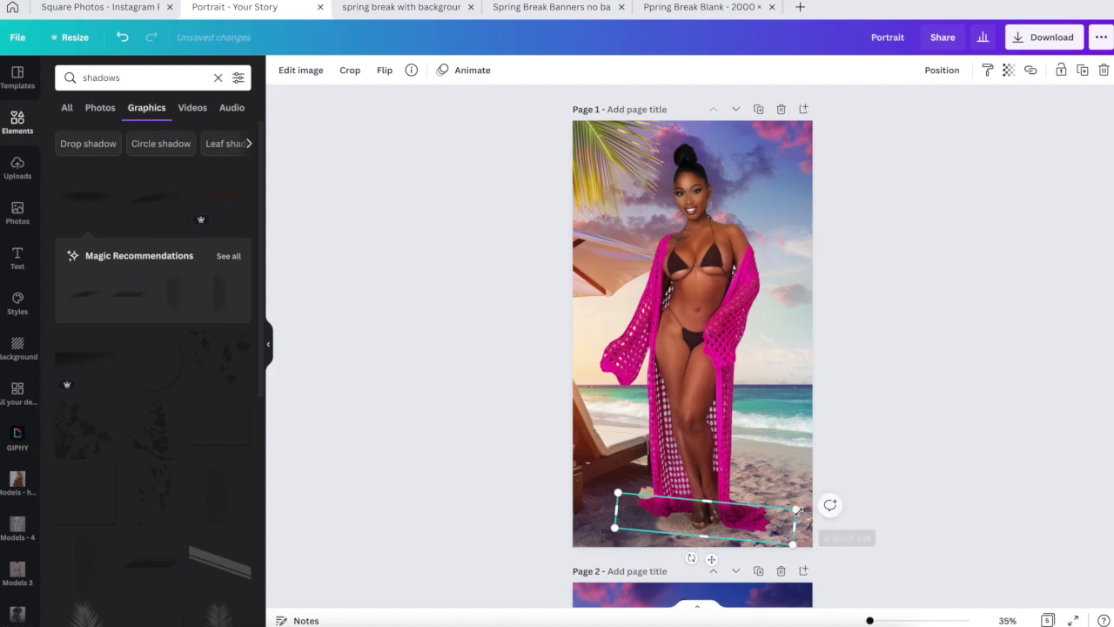
{"action": "left_click_drag", "start_coordinate": [727, 525], "coordinate": [725, 525]}
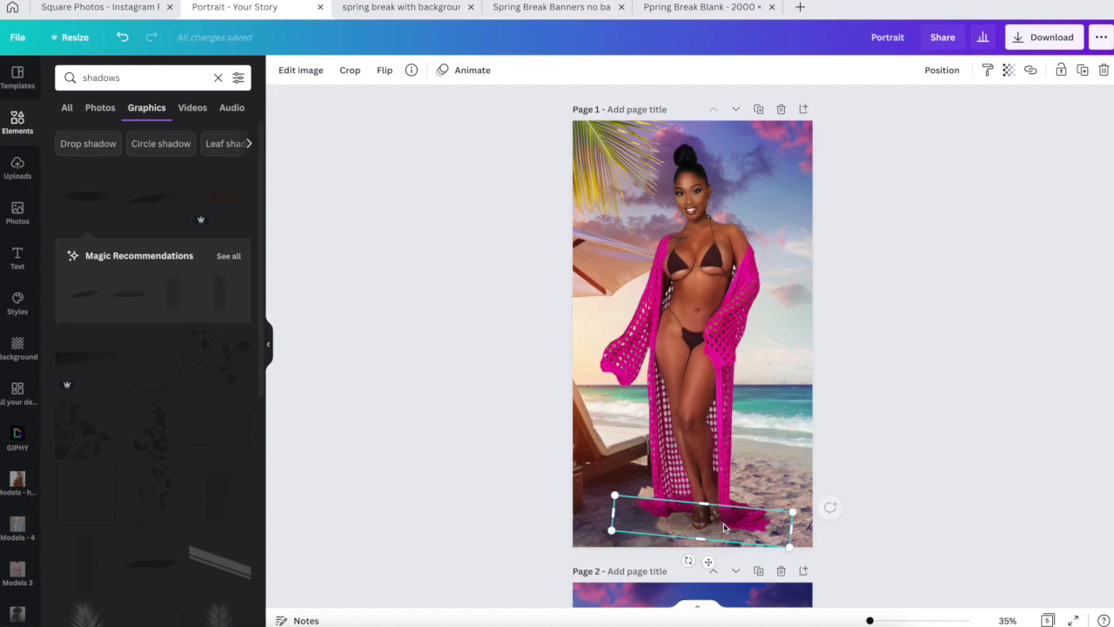
{"action": "left_click", "coordinate": [942, 70]}
{"action": "left_click", "coordinate": [889, 109]}
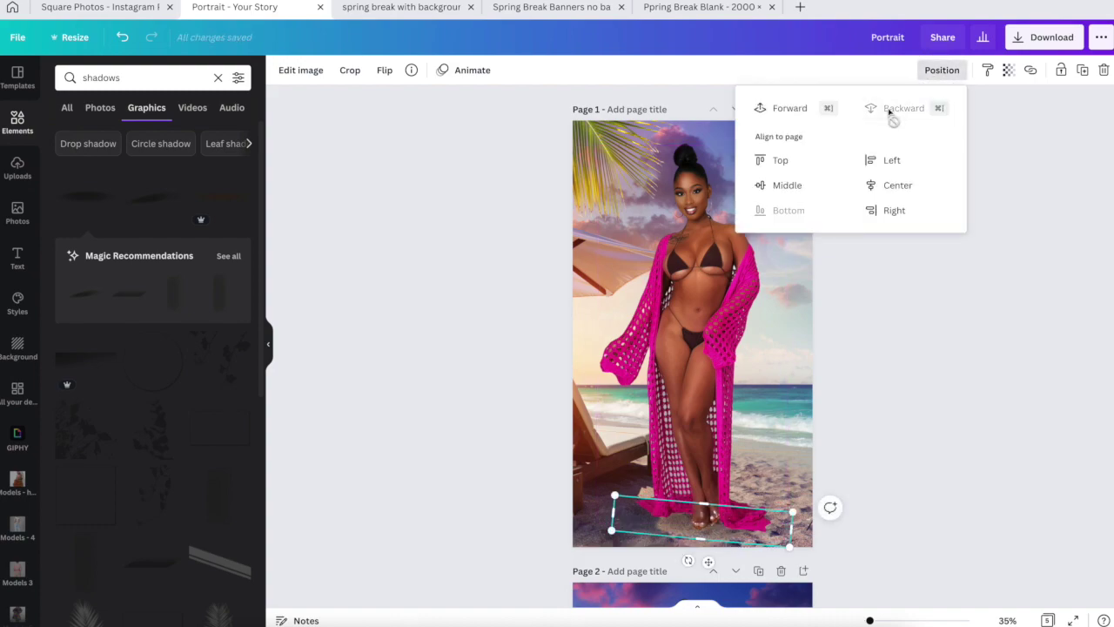
{"action": "left_click", "coordinate": [934, 316]}
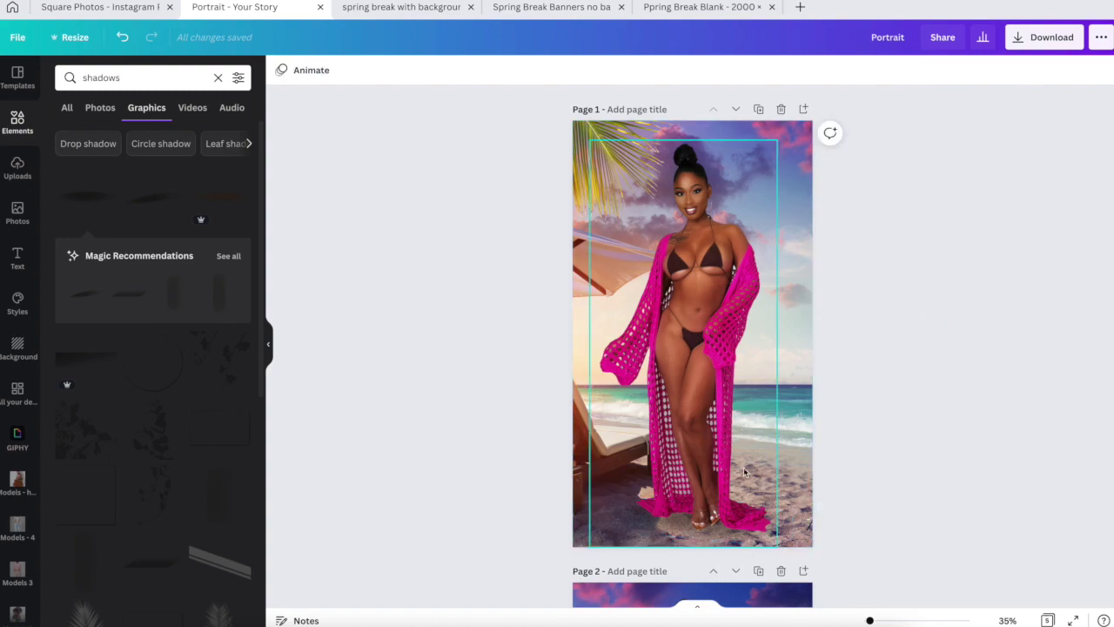
- Add a second oval shadow graphic, shrink it to fit directly beneath the model's feet and send it backward
{"action": "left_click", "coordinate": [82, 193]}
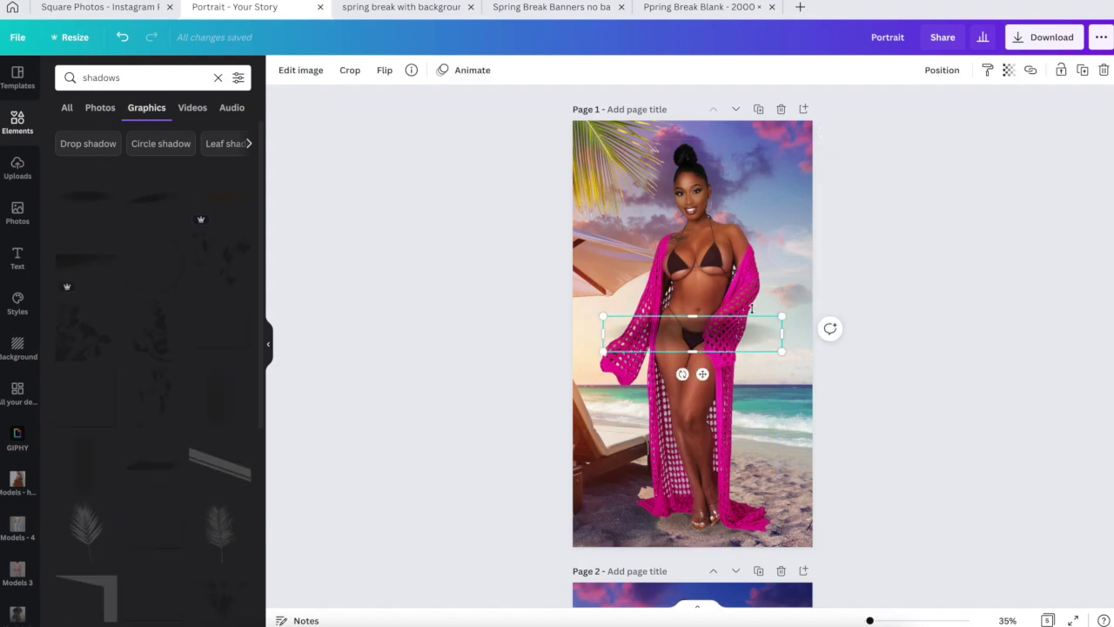
{"action": "left_click_drag", "start_coordinate": [781, 315], "coordinate": [711, 553]}
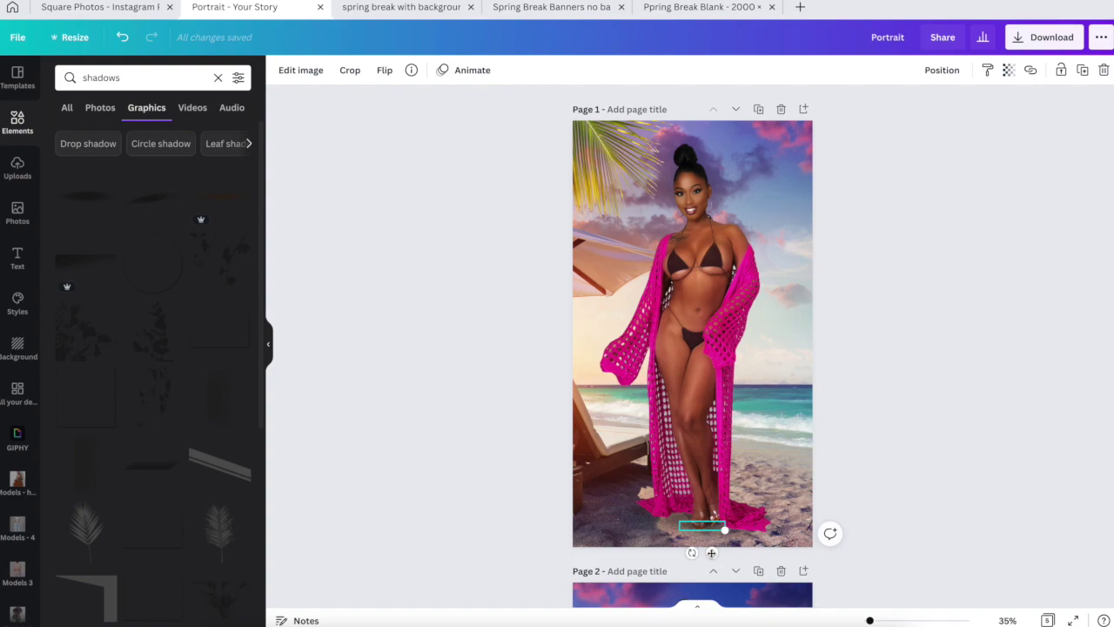
{"action": "left_click", "coordinate": [940, 72]}
{"action": "left_click", "coordinate": [872, 108]}
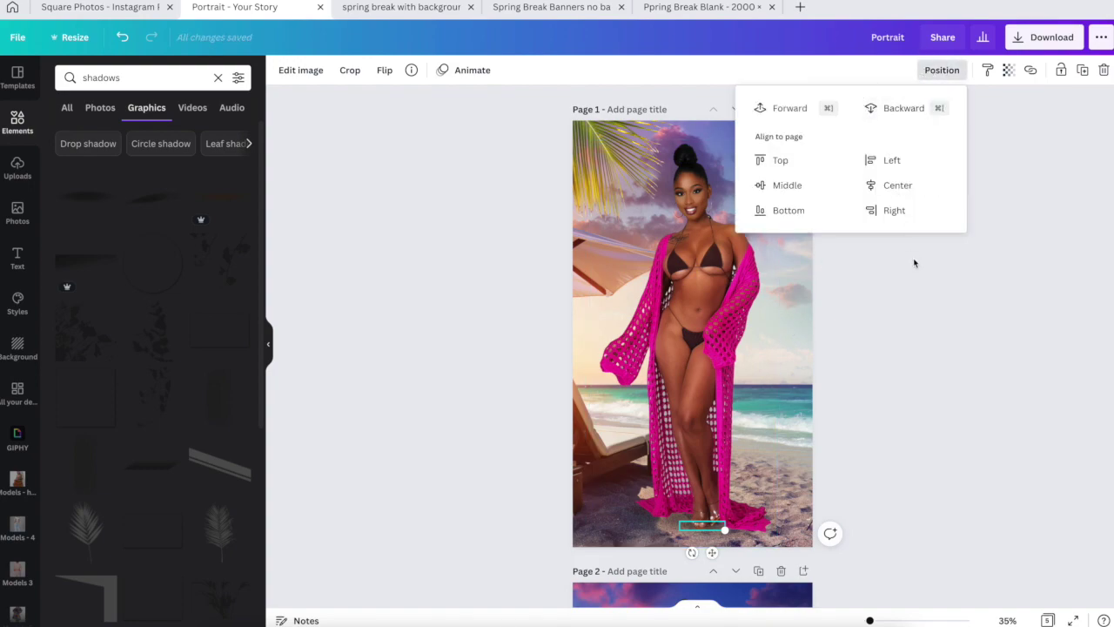
{"action": "left_click_drag", "start_coordinate": [711, 554], "coordinate": [710, 554]}
{"action": "left_click", "coordinate": [865, 455]}
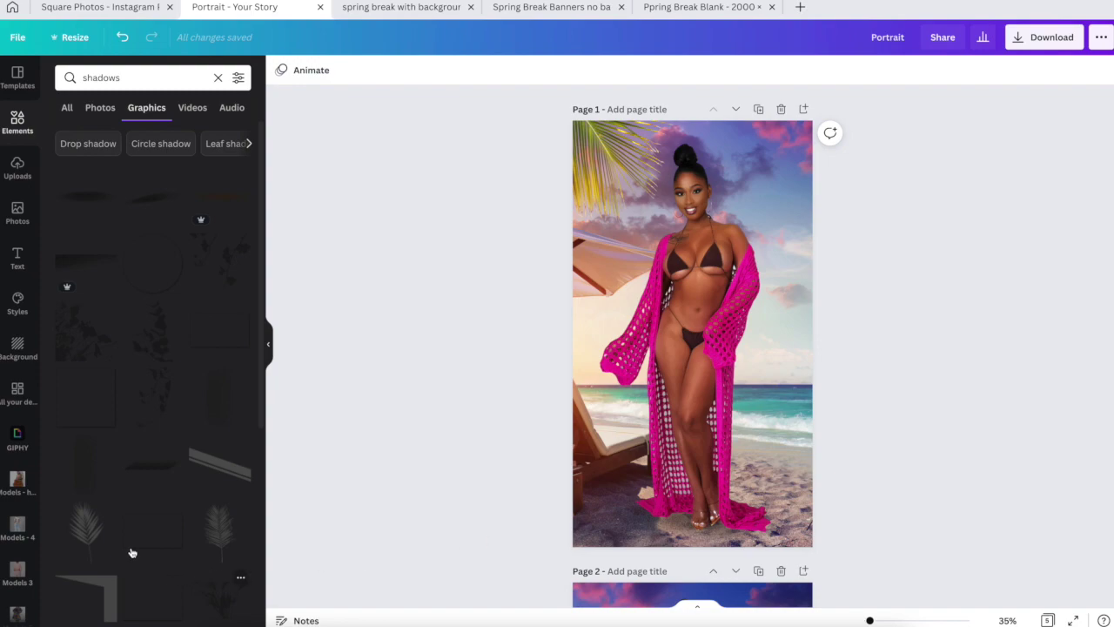
{"action": "scroll", "coordinate": [19, 523], "scroll_direction": "down", "scroll_amount": 2}
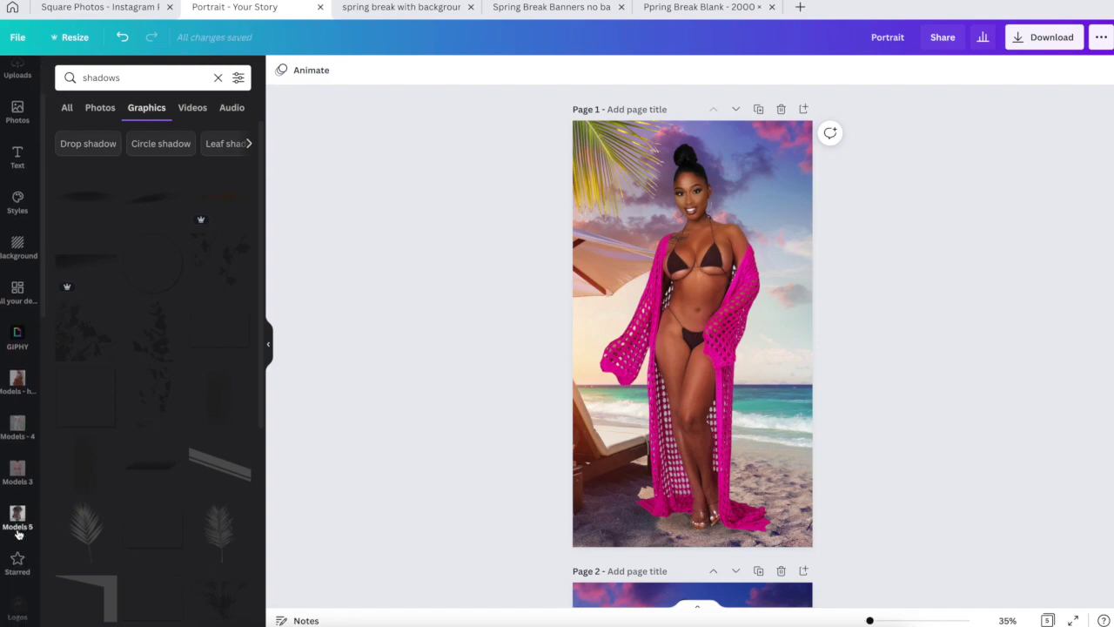
{"action": "left_click", "coordinate": [18, 518]}
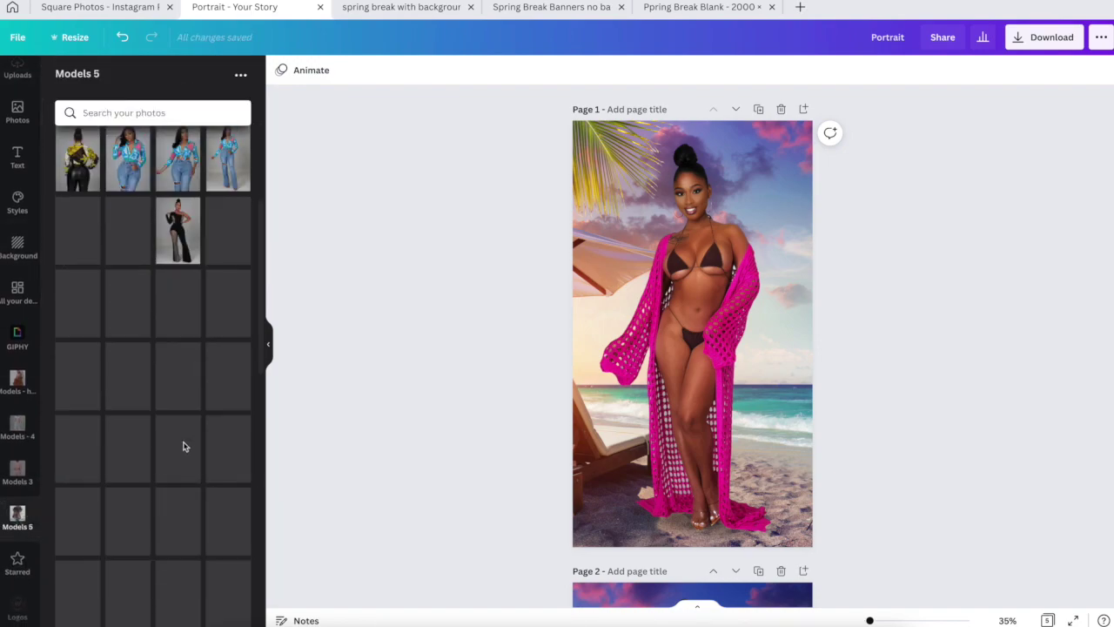
{"action": "scroll", "coordinate": [182, 445], "scroll_direction": "down", "scroll_amount": 2}
{"action": "scroll", "coordinate": [179, 357], "scroll_direction": "up", "scroll_amount": 3}
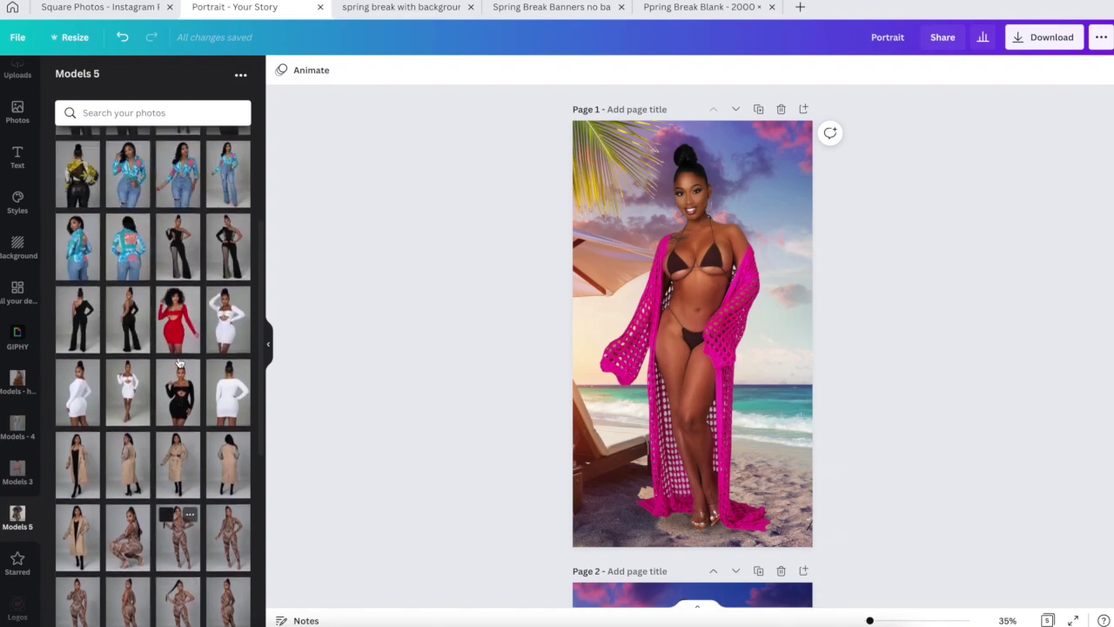
{"action": "left_click", "coordinate": [179, 349]}
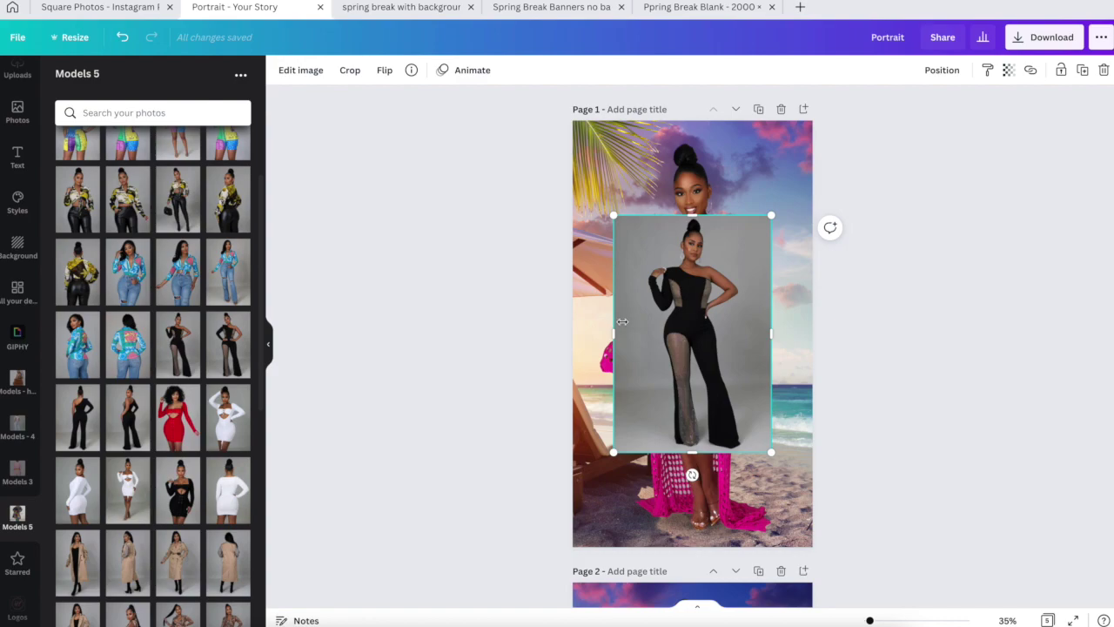
{"action": "key", "text": "Delete"}
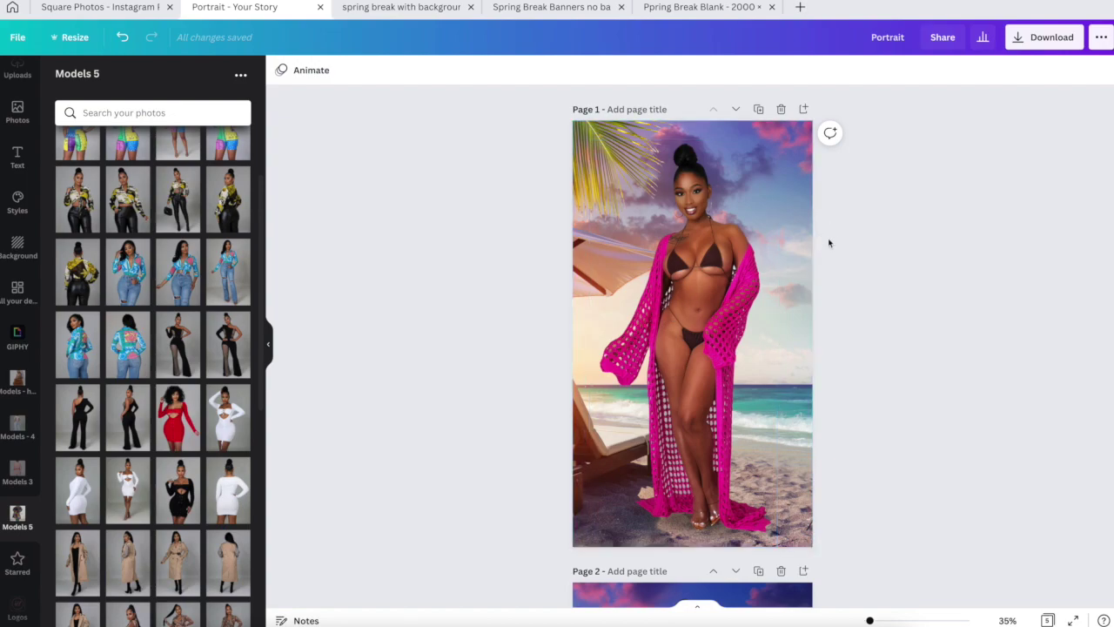
- Reposition the background photo on page 2 so the palm leaves, umbrella and lounge chair show behind the model
{"action": "scroll", "coordinate": [831, 244], "scroll_direction": "down", "scroll_amount": 5}
{"action": "scroll", "coordinate": [820, 248], "scroll_direction": "up", "scroll_amount": 5}
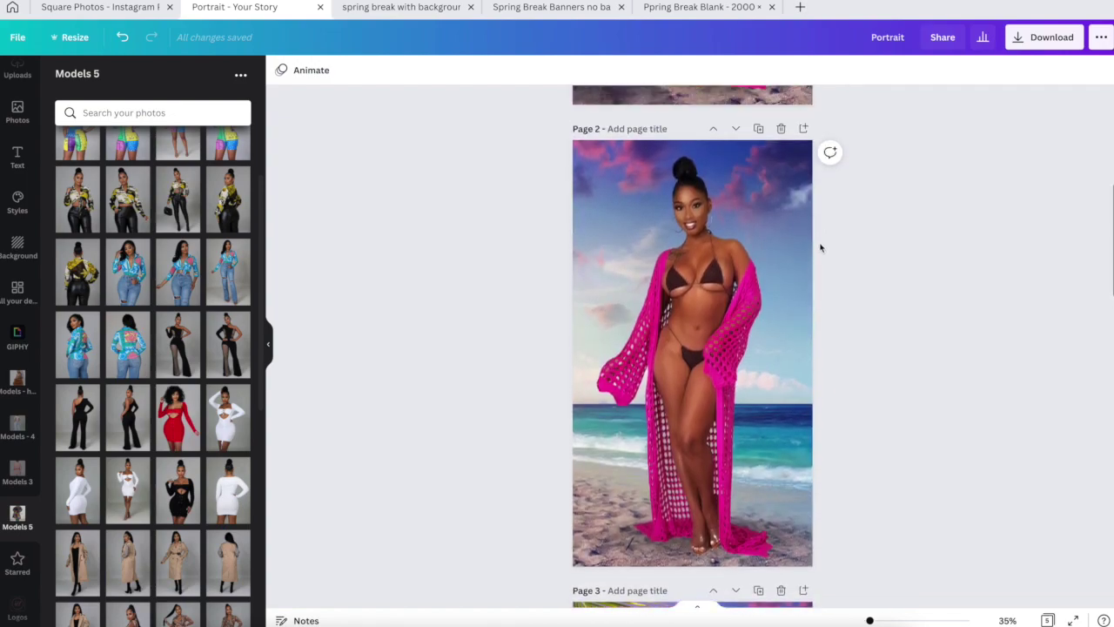
{"action": "scroll", "coordinate": [820, 248], "scroll_direction": "down", "scroll_amount": 4}
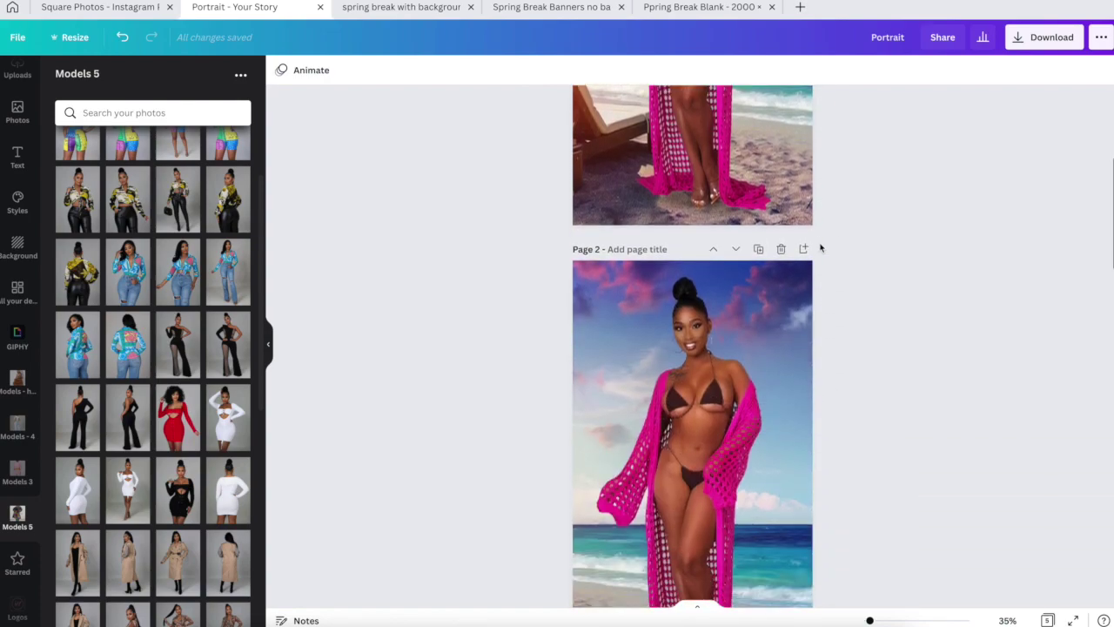
{"action": "double_click", "coordinate": [792, 209]}
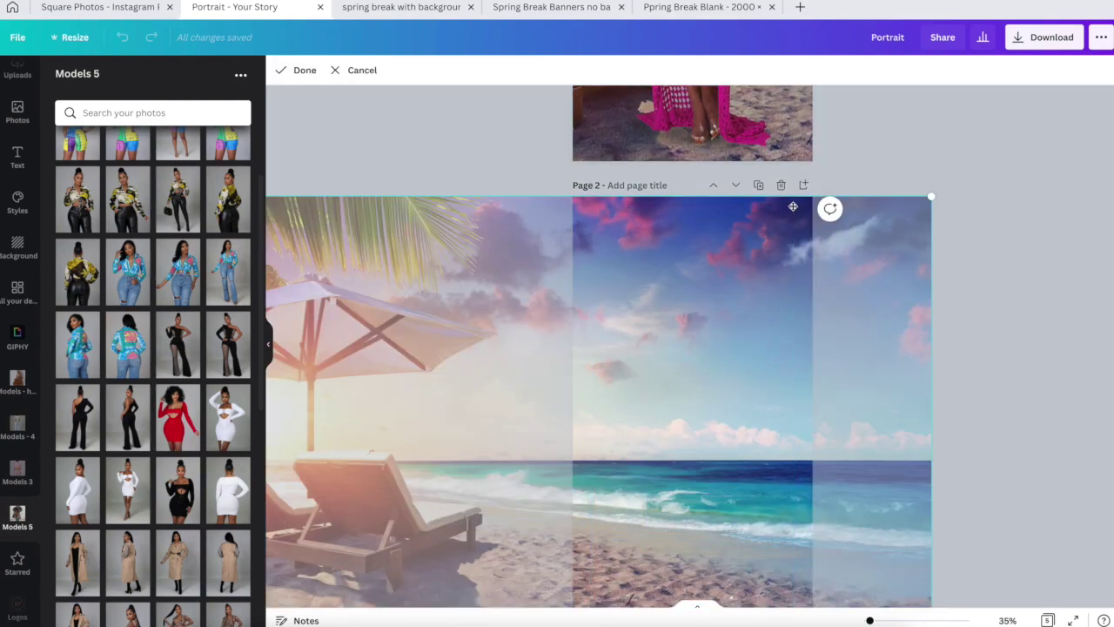
{"action": "left_click_drag", "start_coordinate": [736, 240], "coordinate": [953, 254]}
{"action": "left_click_drag", "start_coordinate": [813, 258], "coordinate": [852, 258]}
{"action": "left_click", "coordinate": [888, 170]}
- Review the model and beach background compositions on all five portrait pages
{"action": "scroll", "coordinate": [870, 273], "scroll_direction": "down", "scroll_amount": 6}
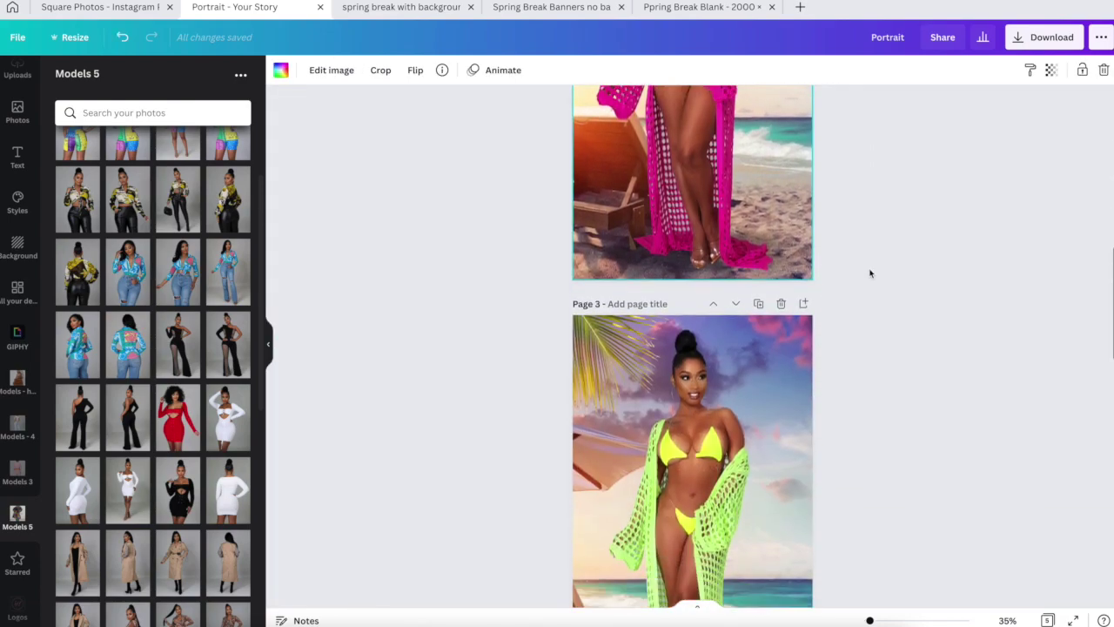
{"action": "scroll", "coordinate": [870, 273], "scroll_direction": "down", "scroll_amount": 6}
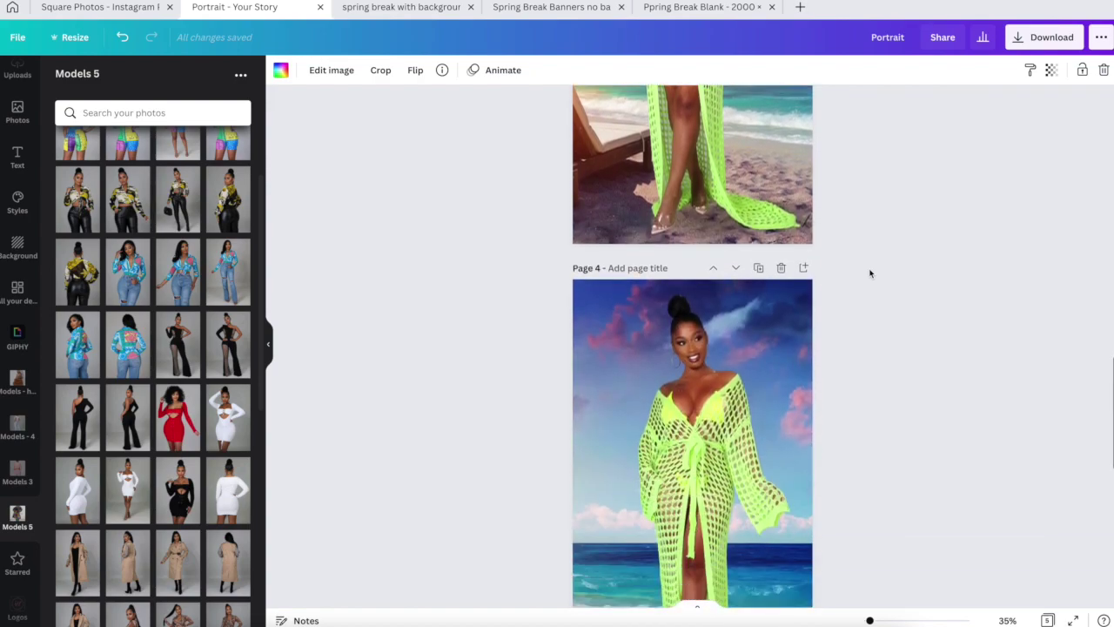
{"action": "scroll", "coordinate": [869, 274], "scroll_direction": "down", "scroll_amount": 5}
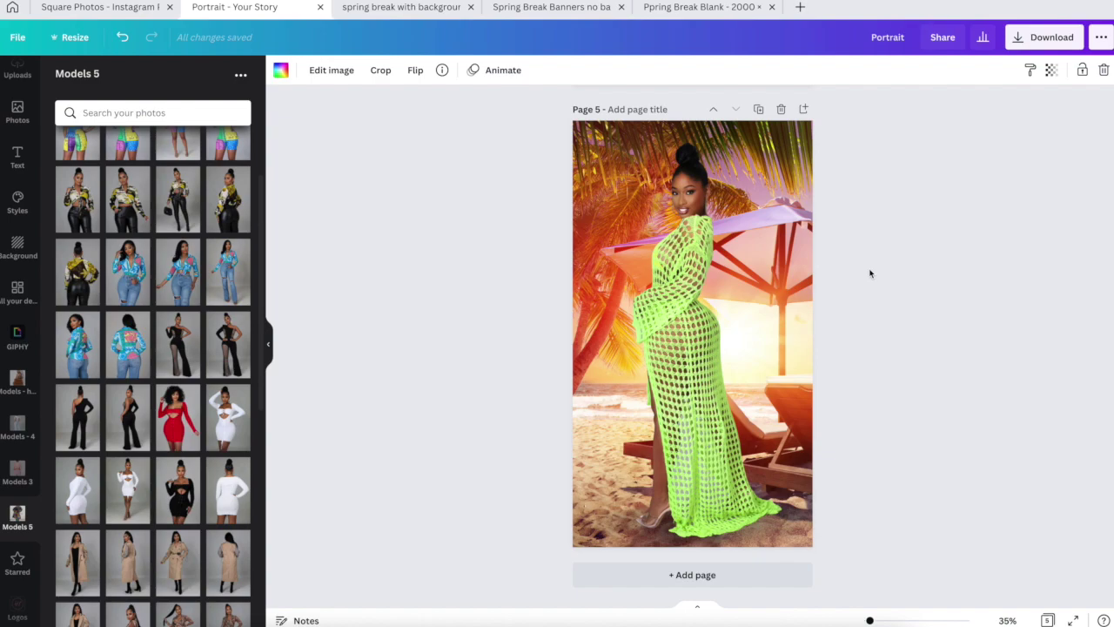
{"action": "scroll", "coordinate": [869, 273], "scroll_direction": "up", "scroll_amount": 5}
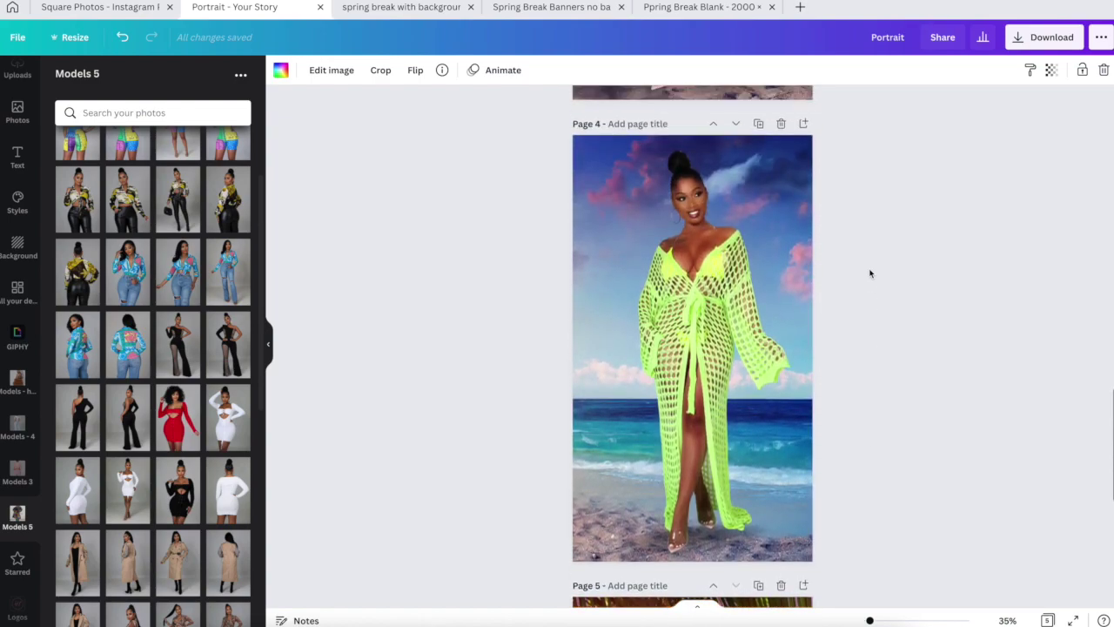
{"action": "scroll", "coordinate": [869, 273], "scroll_direction": "up", "scroll_amount": 4}
{"action": "scroll", "coordinate": [870, 273], "scroll_direction": "up", "scroll_amount": 10}
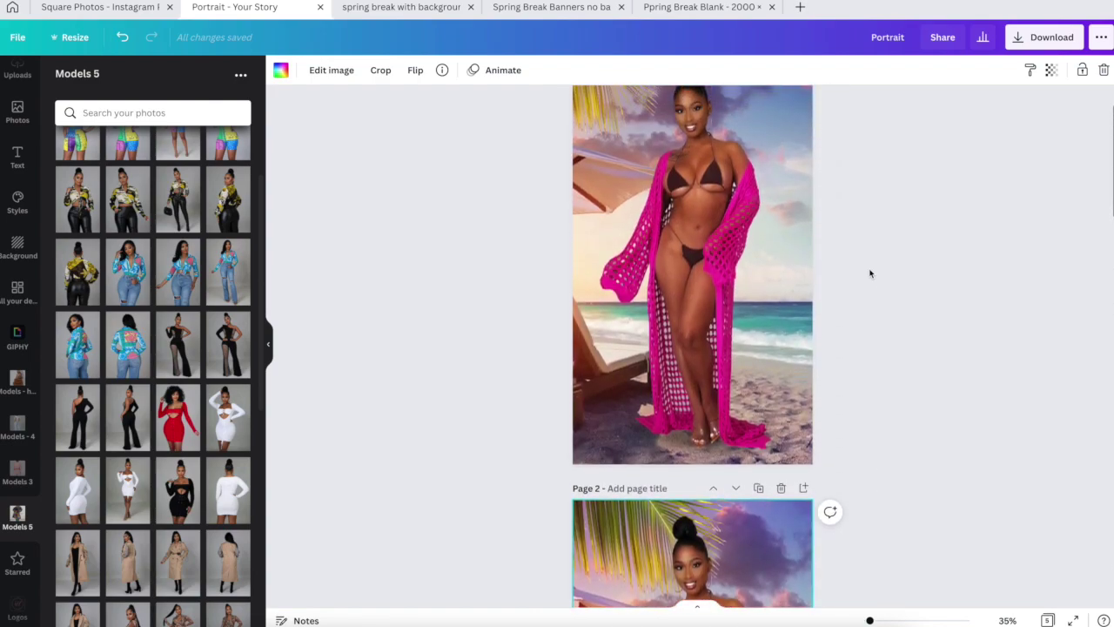
{"action": "scroll", "coordinate": [870, 273], "scroll_direction": "up", "scroll_amount": 1}
{"action": "scroll", "coordinate": [870, 274], "scroll_direction": "up", "scroll_amount": 2}
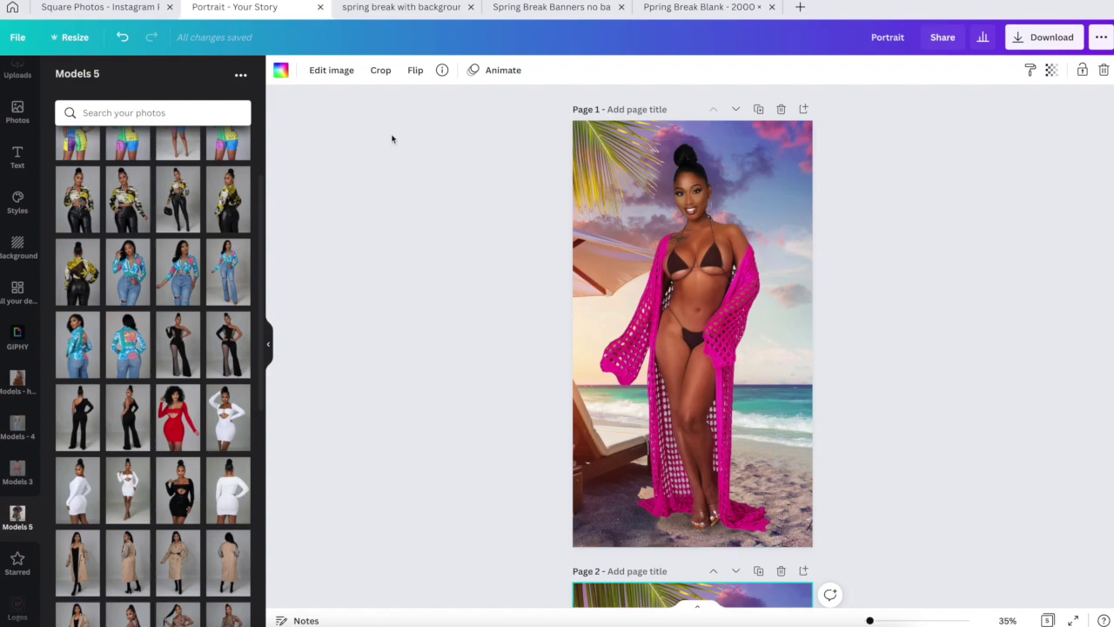
- Create a resized copy of the portrait design at a custom size of 2000 × 1000 px
{"action": "left_click", "coordinate": [75, 38]}
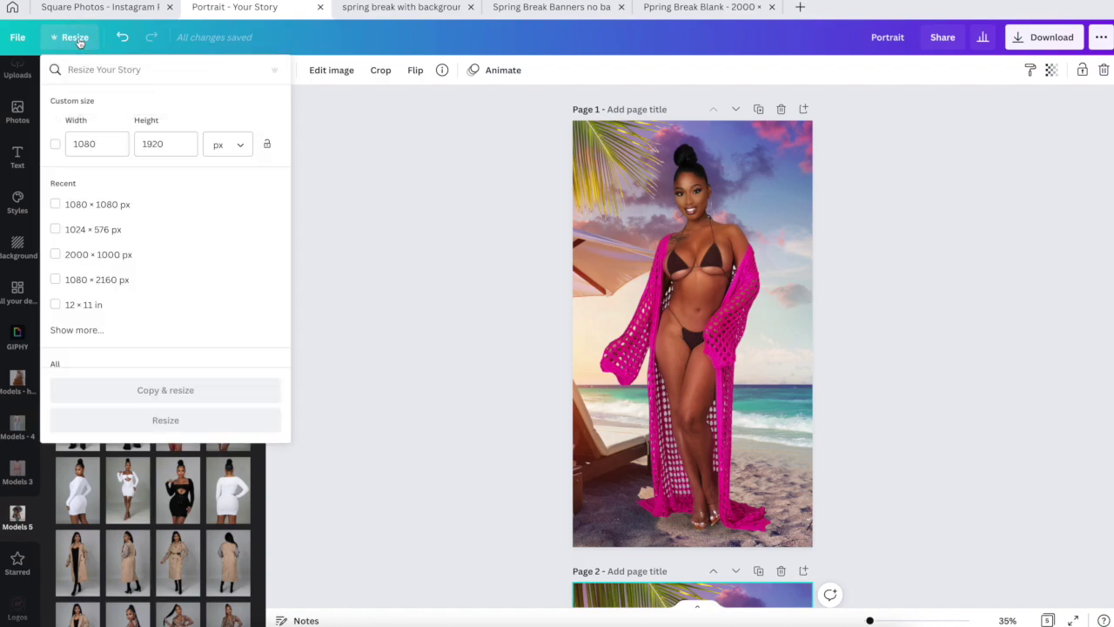
{"action": "left_click", "coordinate": [88, 144]}
{"action": "double_click", "coordinate": [88, 143]}
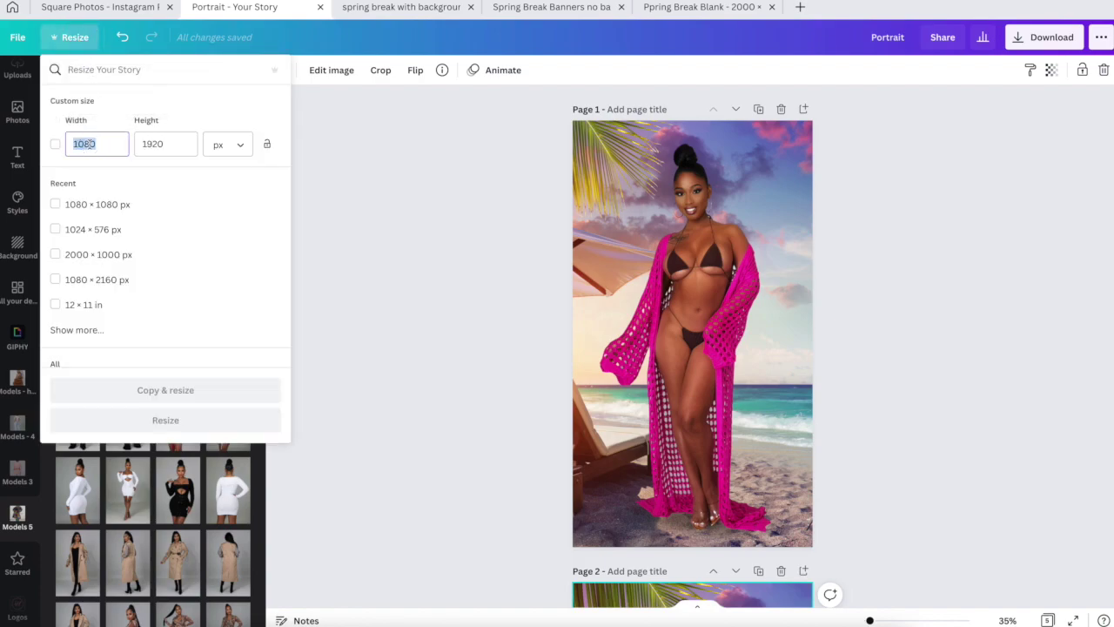
{"action": "type", "text": "2000"}
{"action": "double_click", "coordinate": [168, 149]}
{"action": "type", "text": "1000"}
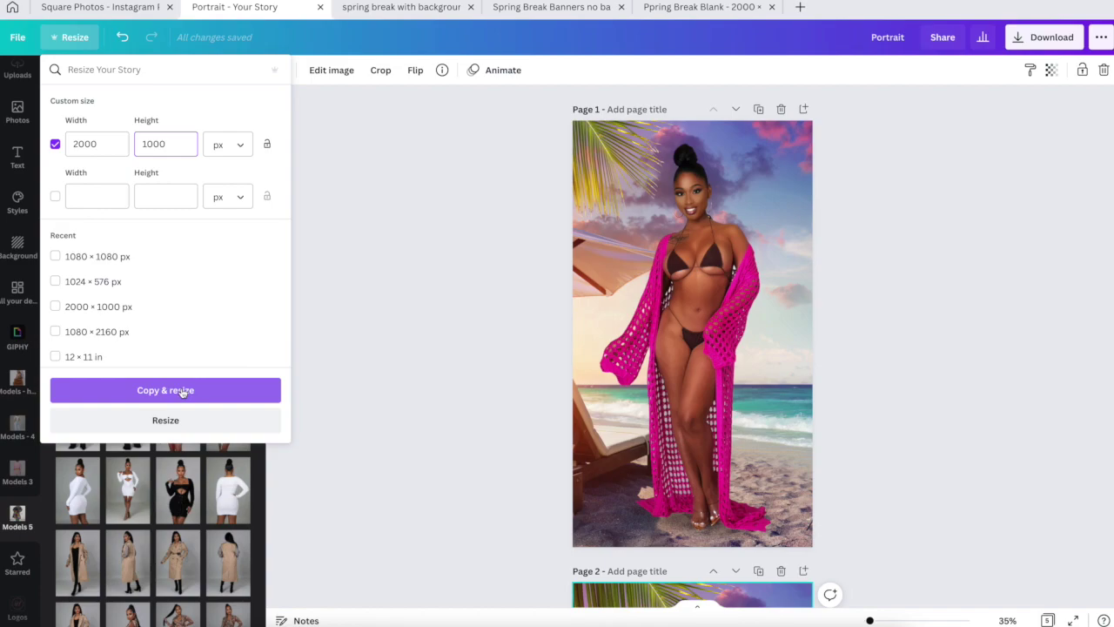
{"action": "left_click", "coordinate": [182, 390]}
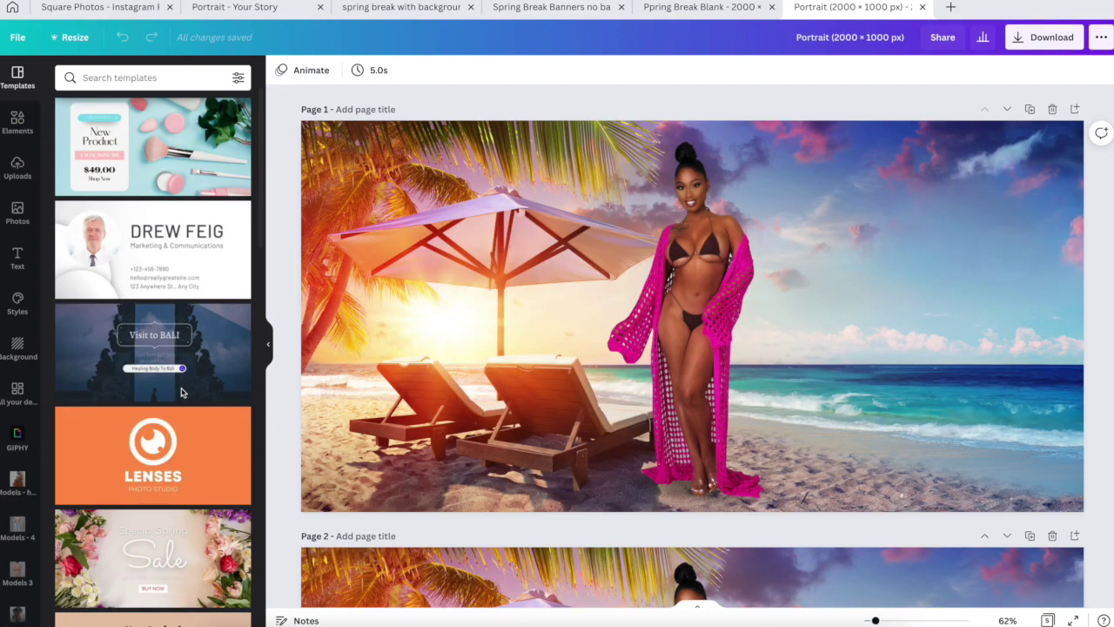
- Move the pink-robed model on page 1 over the open sea at the far right and add the sun-hat model photo from Models 6
{"action": "left_click_drag", "start_coordinate": [720, 300], "coordinate": [974, 300]}
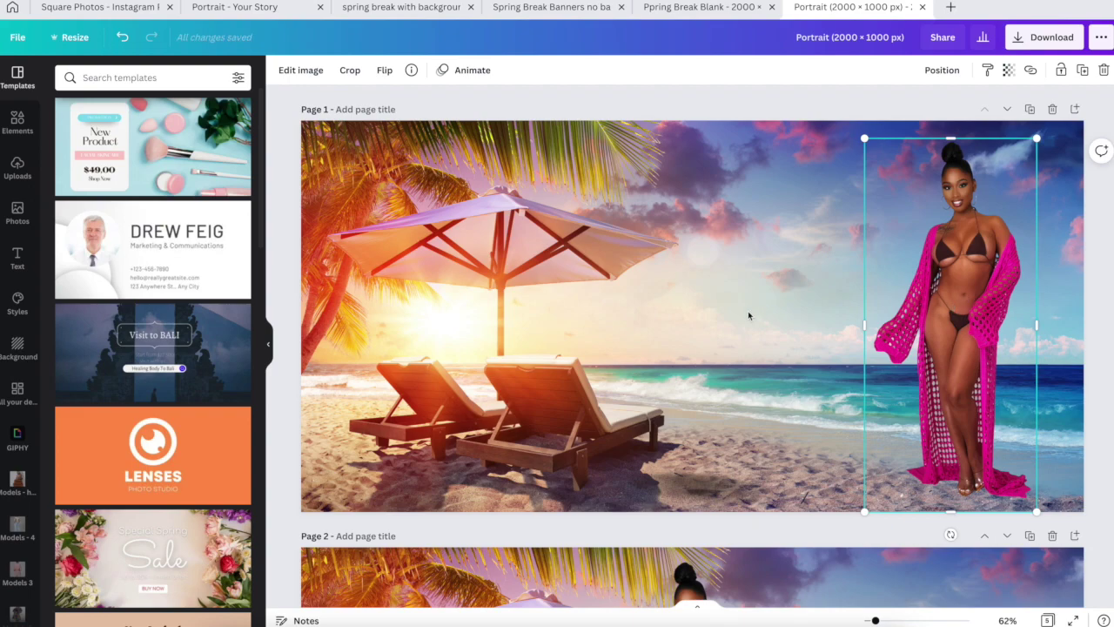
{"action": "scroll", "coordinate": [4, 520], "scroll_direction": "down", "scroll_amount": 3}
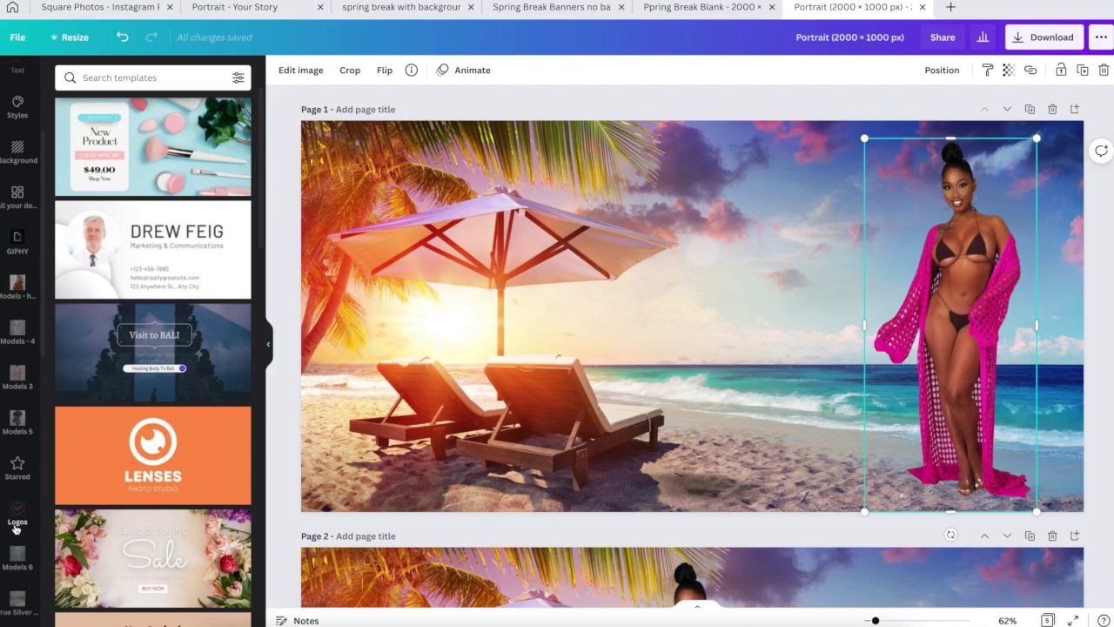
{"action": "scroll", "coordinate": [14, 535], "scroll_direction": "down", "scroll_amount": 1}
{"action": "left_click", "coordinate": [14, 544]}
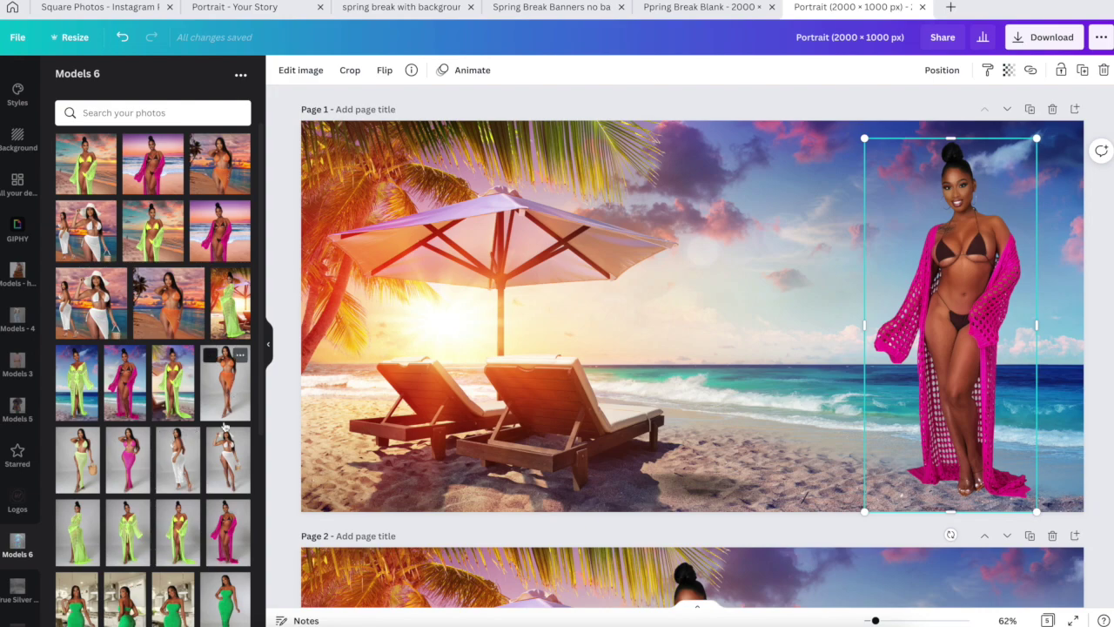
{"action": "left_click", "coordinate": [223, 457]}
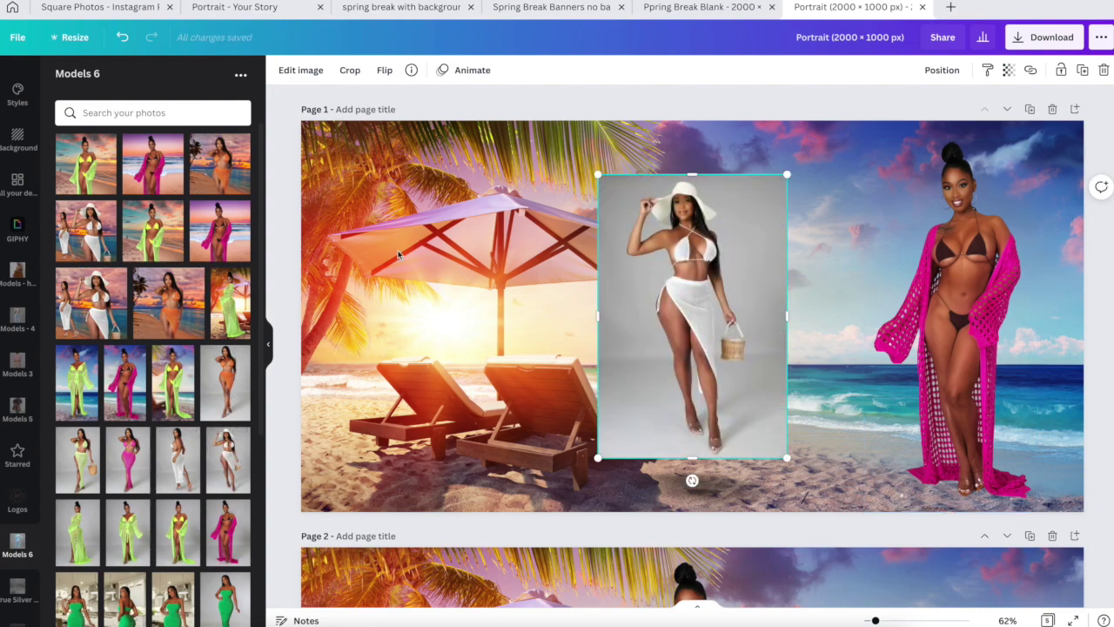
- Remove the grey studio background from the photo of the model in the white outfit and apply the cut-out
{"action": "left_click", "coordinate": [299, 69]}
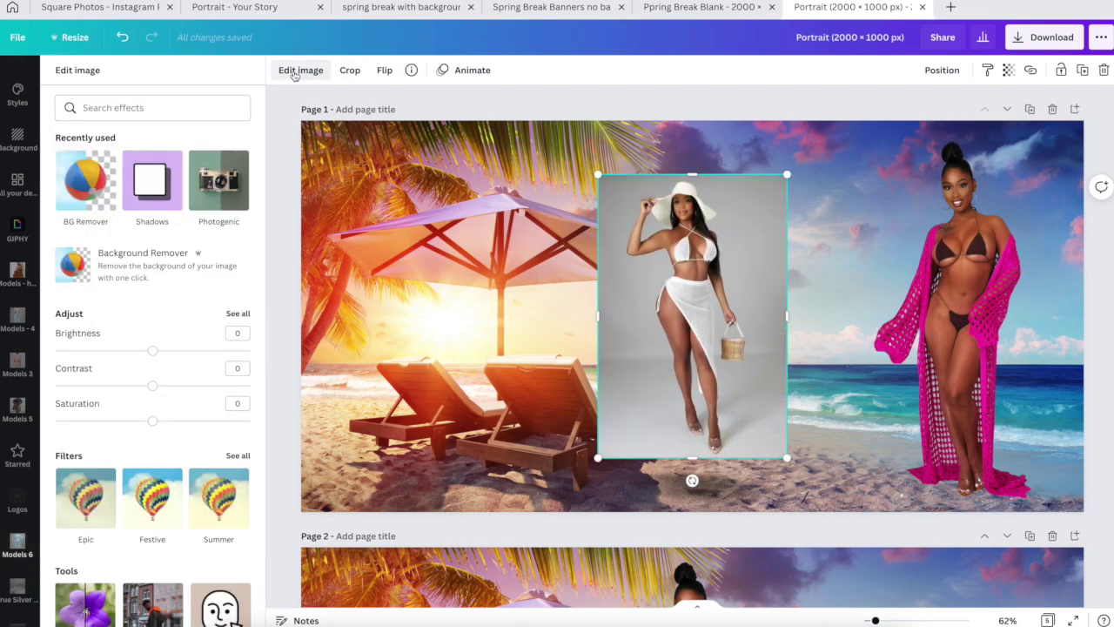
{"action": "left_click", "coordinate": [93, 190]}
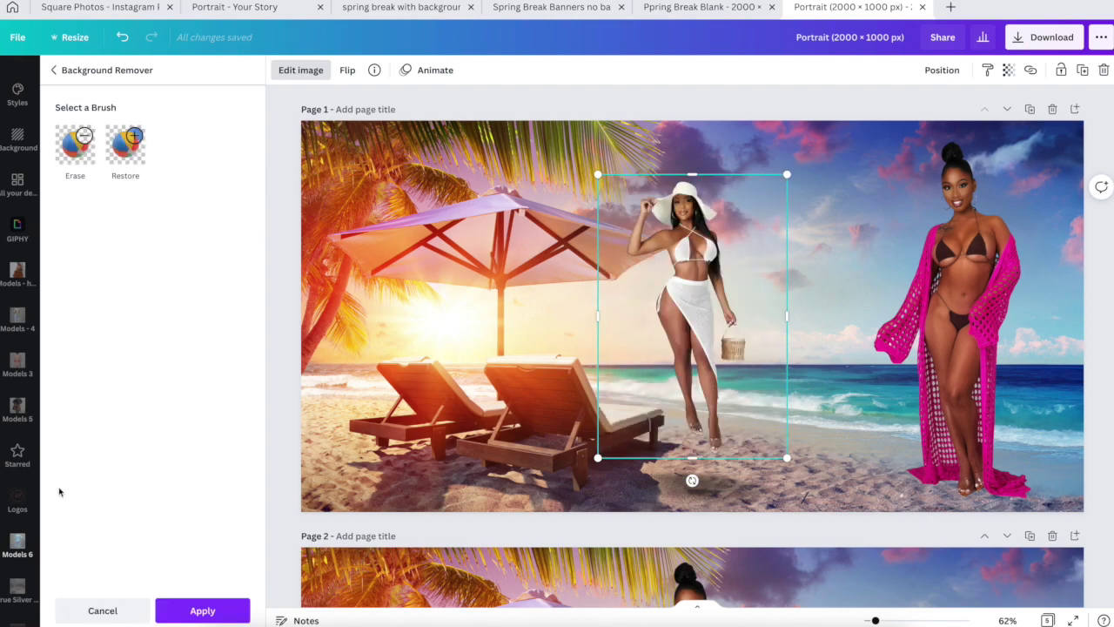
{"action": "left_click", "coordinate": [188, 608]}
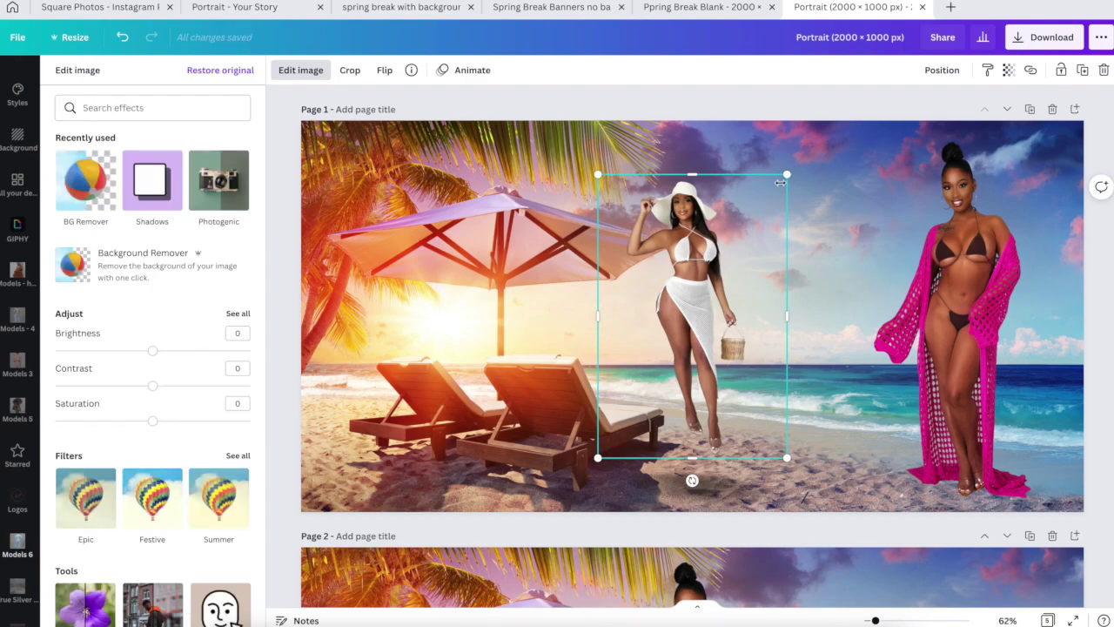
- Resize the white-outfit model slightly larger than inserted and stand her on the sand between the lounge chairs and the pink-robed model
{"action": "left_click_drag", "start_coordinate": [787, 174], "coordinate": [891, 110]}
{"action": "left_click_drag", "start_coordinate": [736, 235], "coordinate": [861, 292]}
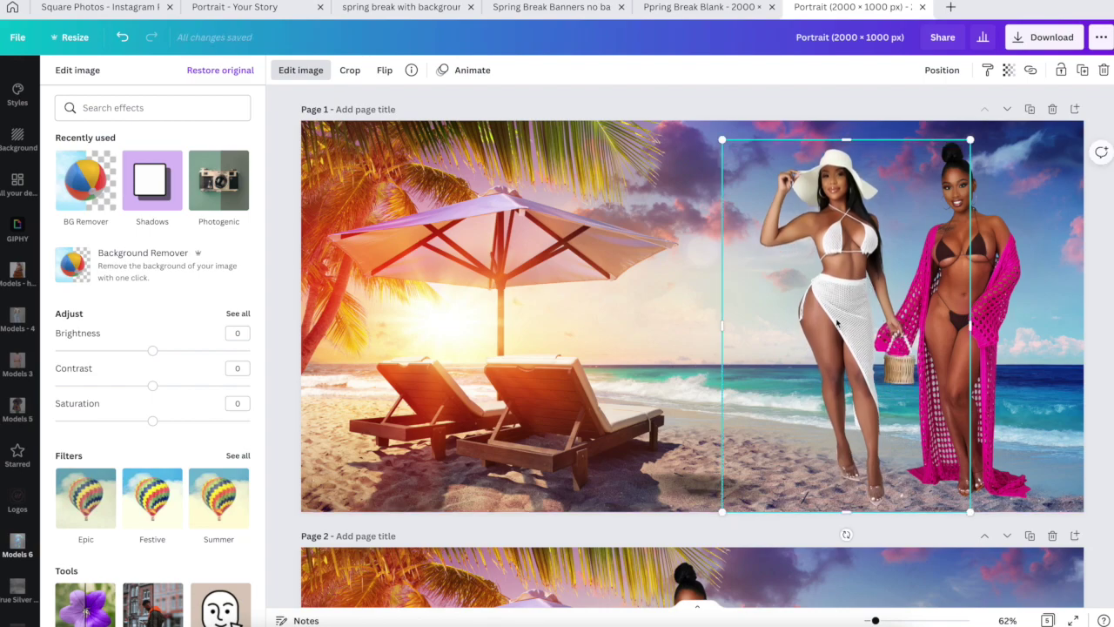
{"action": "left_click_drag", "start_coordinate": [838, 322], "coordinate": [401, 287]}
{"action": "left_click_drag", "start_coordinate": [530, 144], "coordinate": [559, 96]}
{"action": "left_click_drag", "start_coordinate": [421, 213], "coordinate": [712, 224]}
{"action": "left_click_drag", "start_coordinate": [853, 107], "coordinate": [797, 159]}
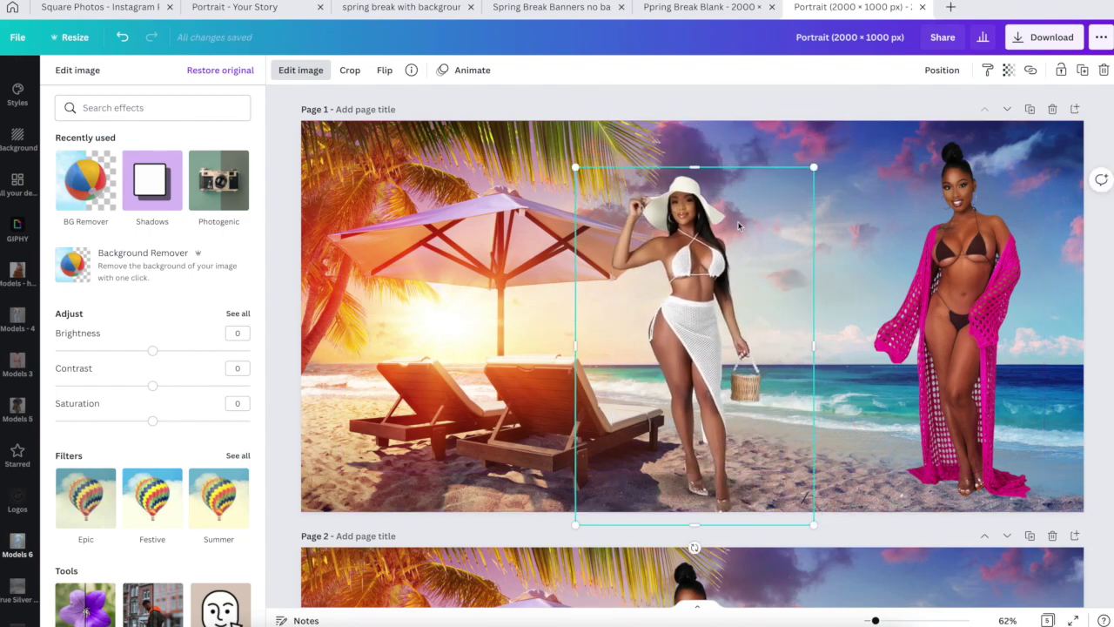
{"action": "left_click_drag", "start_coordinate": [716, 259], "coordinate": [714, 222]}
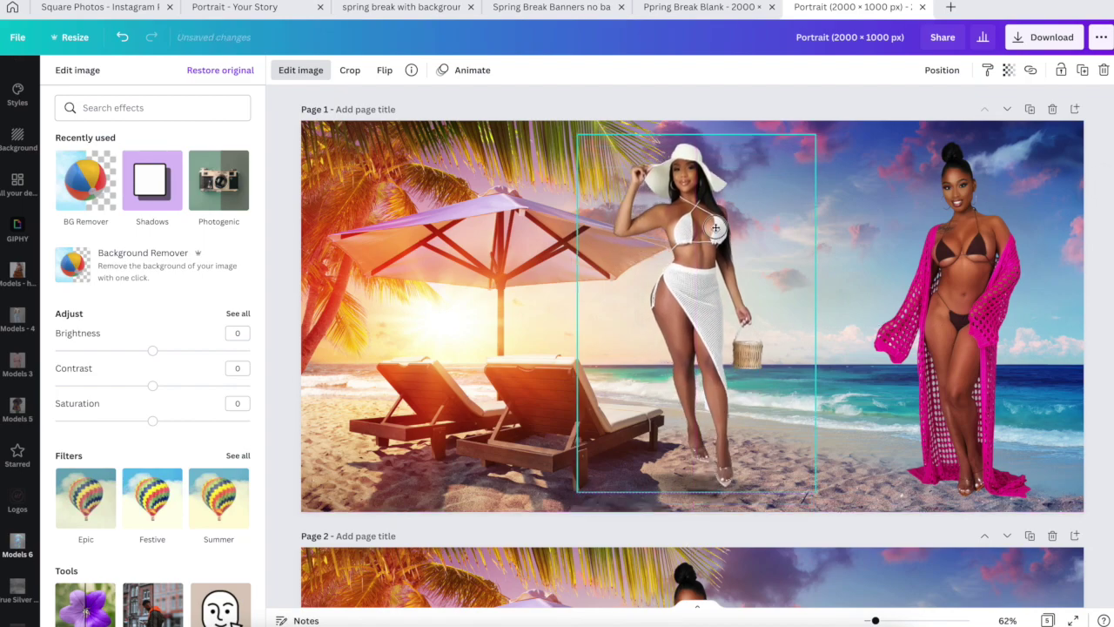
{"action": "left_click_drag", "start_coordinate": [813, 132], "coordinate": [771, 204]}
{"action": "left_click_drag", "start_coordinate": [692, 359], "coordinate": [719, 339]}
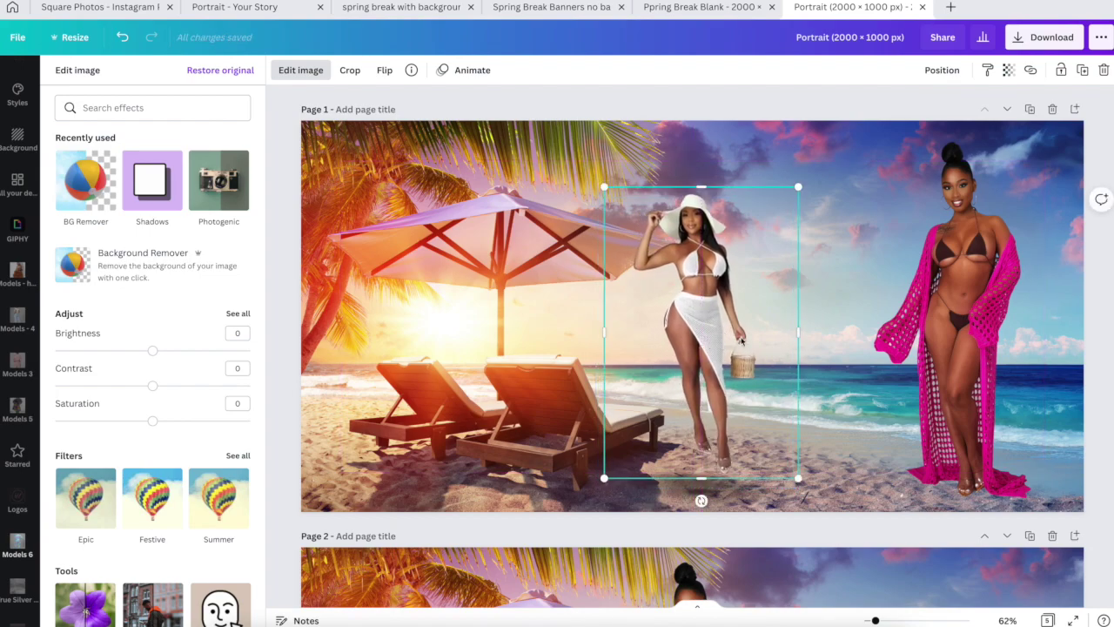
- Enlarge the pink-robed model into a foreground figure cut off at the thighs by the banner's lower edge
{"action": "left_click", "coordinate": [971, 370]}
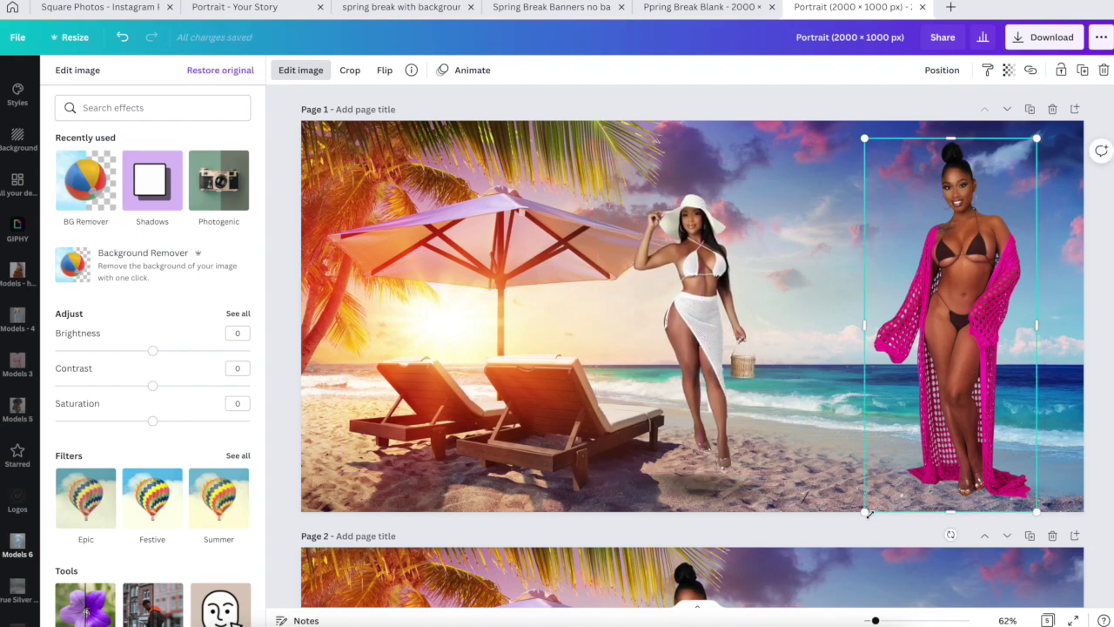
{"action": "left_click_drag", "start_coordinate": [866, 513], "coordinate": [784, 620]}
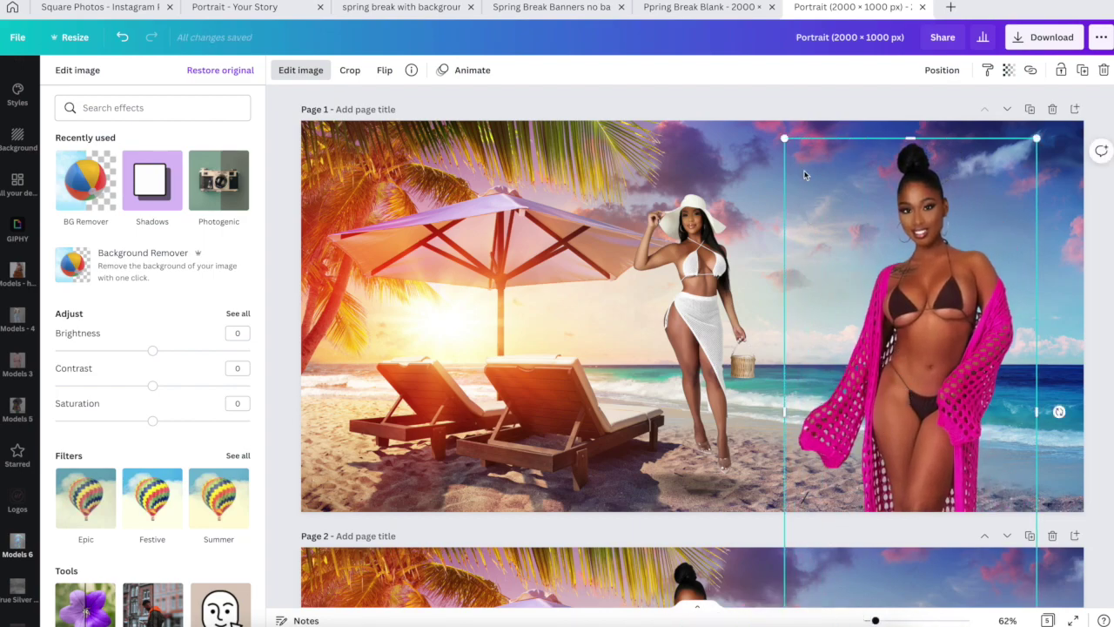
{"action": "left_click_drag", "start_coordinate": [788, 139], "coordinate": [775, 122]}
{"action": "left_click_drag", "start_coordinate": [923, 203], "coordinate": [930, 228]}
- Shift the white-outfit model closer to the foreground model, enlarge her slightly and place the shadow graphic under her feet
{"action": "left_click_drag", "start_coordinate": [704, 318], "coordinate": [724, 321]}
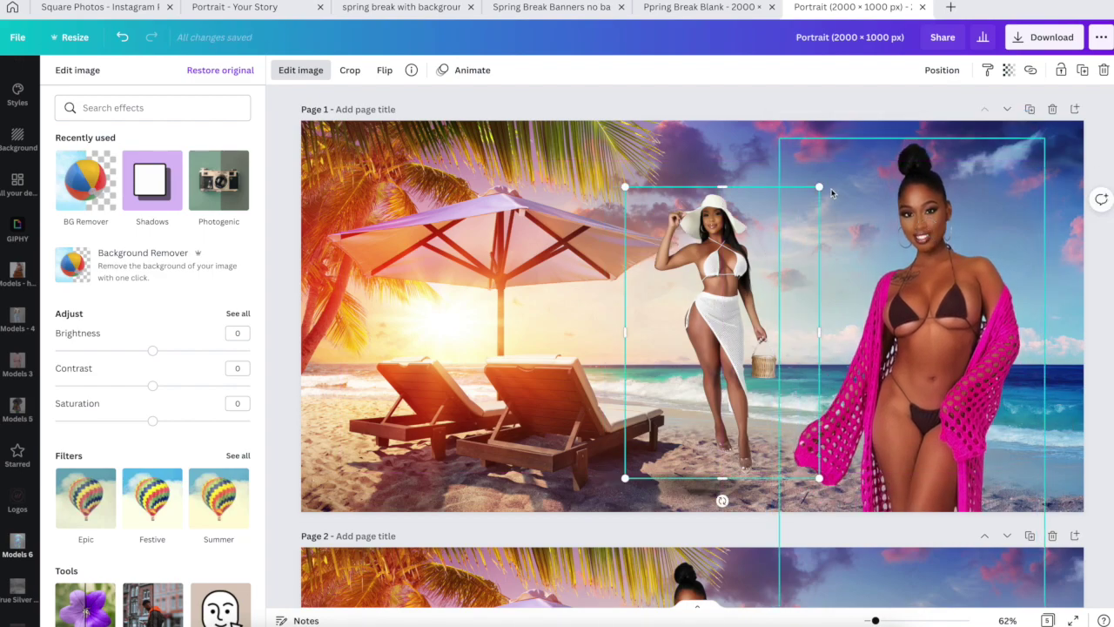
{"action": "left_click_drag", "start_coordinate": [819, 187], "coordinate": [825, 176]}
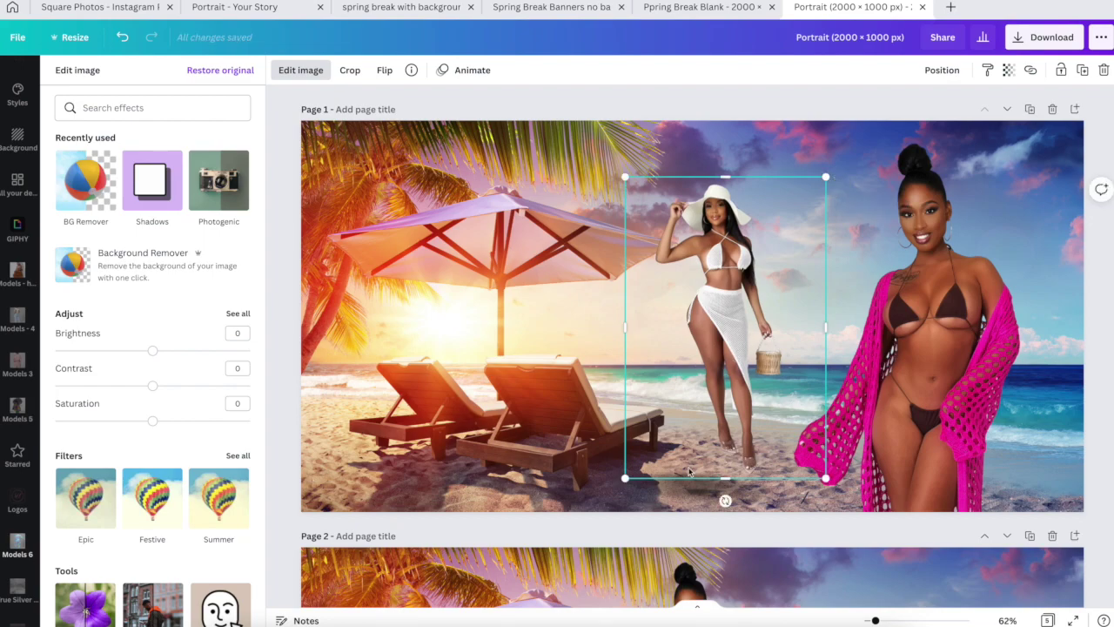
{"action": "left_click_drag", "start_coordinate": [664, 498], "coordinate": [788, 481]}
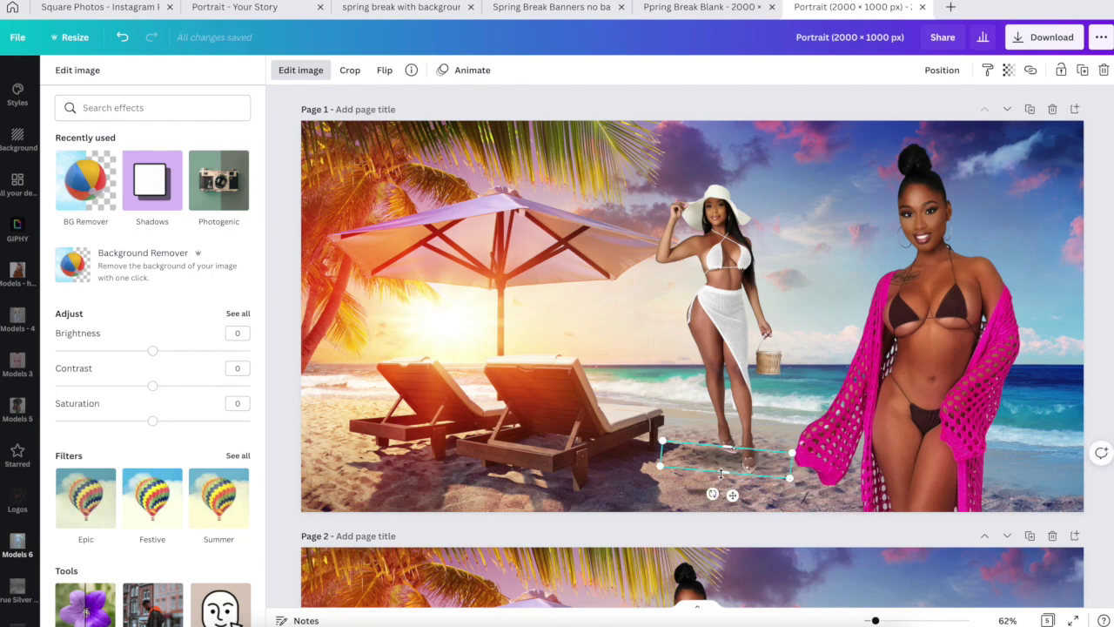
{"action": "left_click", "coordinate": [693, 458]}
{"action": "left_click_drag", "start_coordinate": [694, 458], "coordinate": [679, 458]}
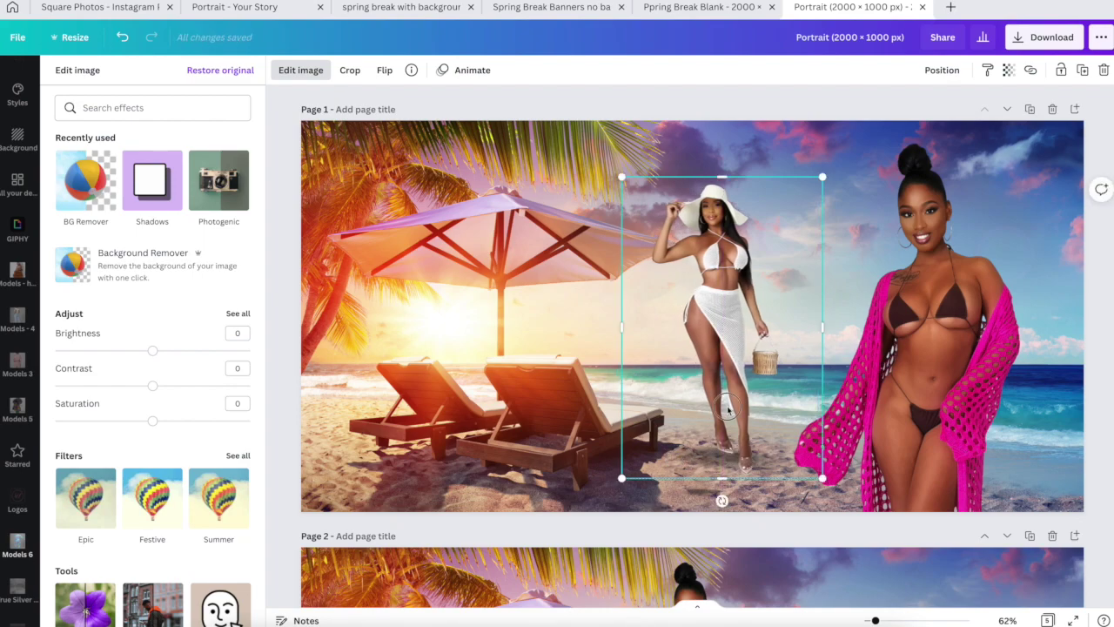
- Undo the last change, then lower the white-outfit model slightly on the sand and deselect her
{"action": "key", "text": "ctrl+z"}
{"action": "left_click_drag", "start_coordinate": [727, 418], "coordinate": [729, 421]}
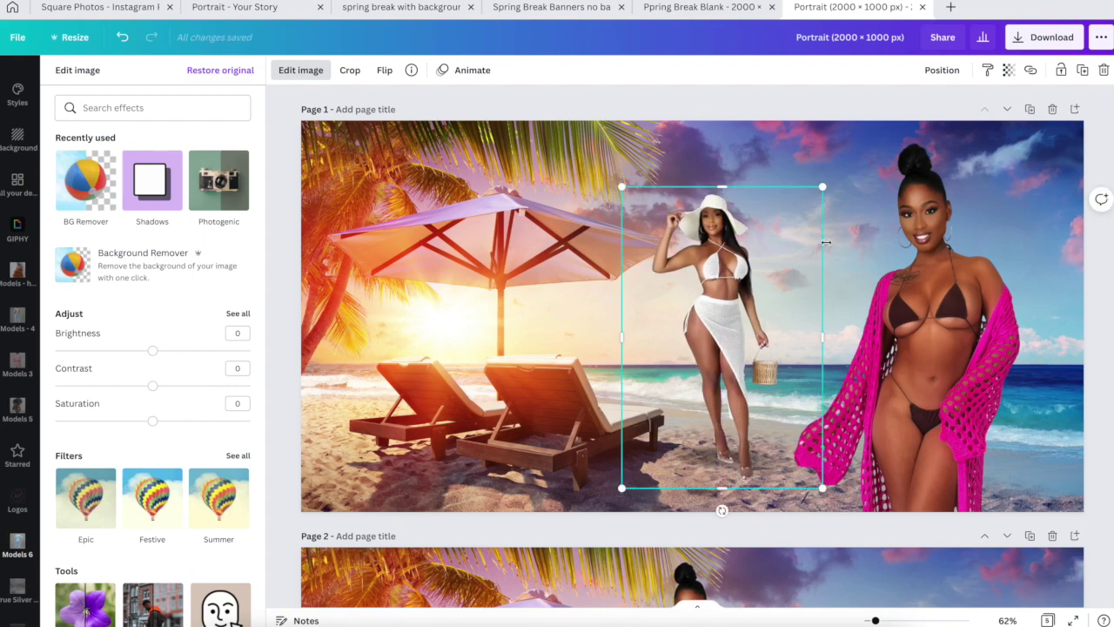
{"action": "left_click", "coordinate": [815, 113]}
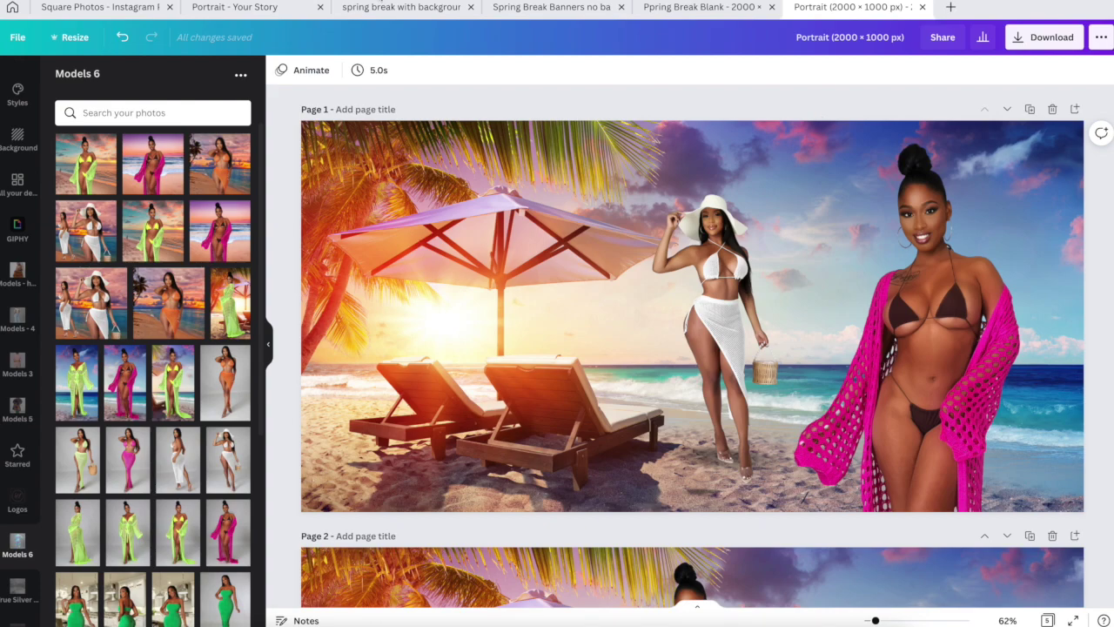
- Open the Square Photos design and review the models placed over beach sunset backgrounds on pages 2 to 5
{"action": "left_click", "coordinate": [246, 7]}
{"action": "left_click", "coordinate": [130, 8]}
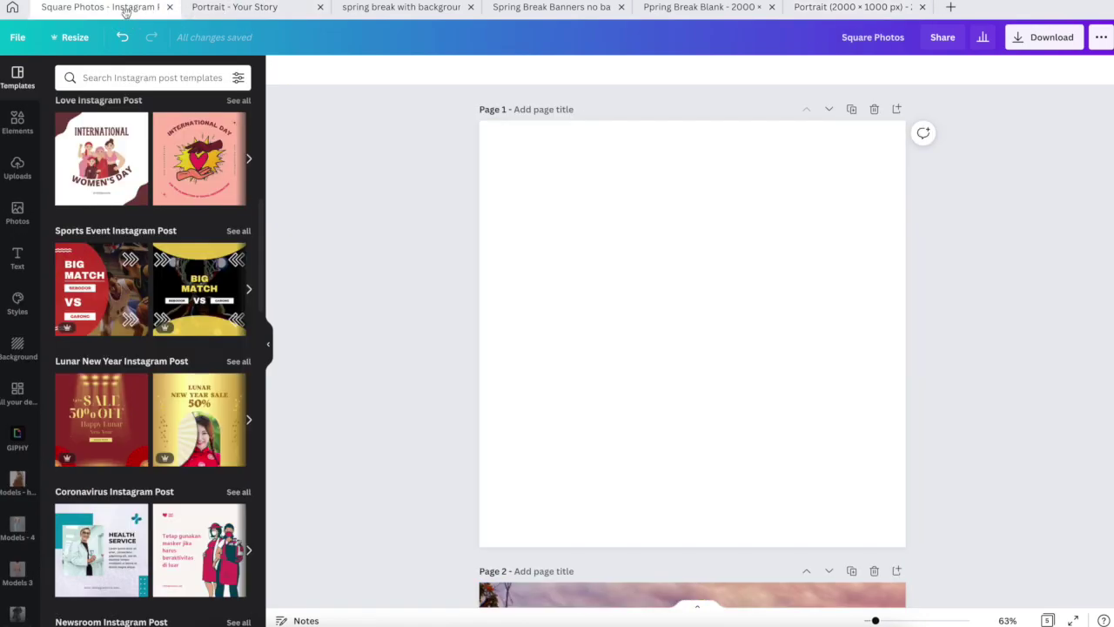
{"action": "scroll", "coordinate": [353, 218], "scroll_direction": "down", "scroll_amount": 5}
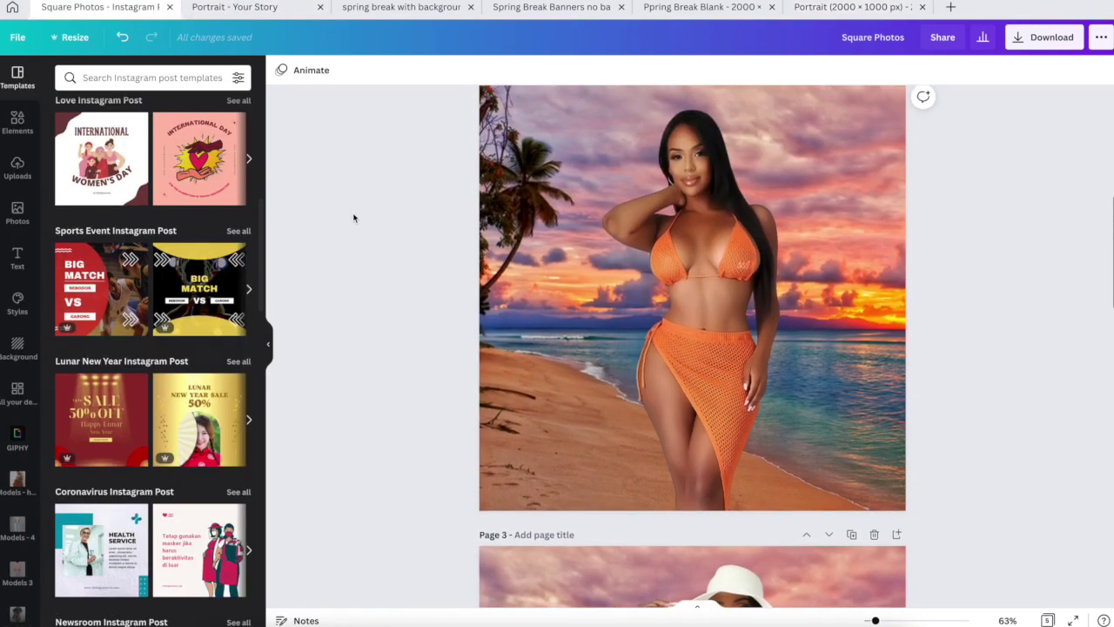
{"action": "scroll", "coordinate": [353, 218], "scroll_direction": "down", "scroll_amount": 5}
{"action": "scroll", "coordinate": [354, 217], "scroll_direction": "down", "scroll_amount": 4}
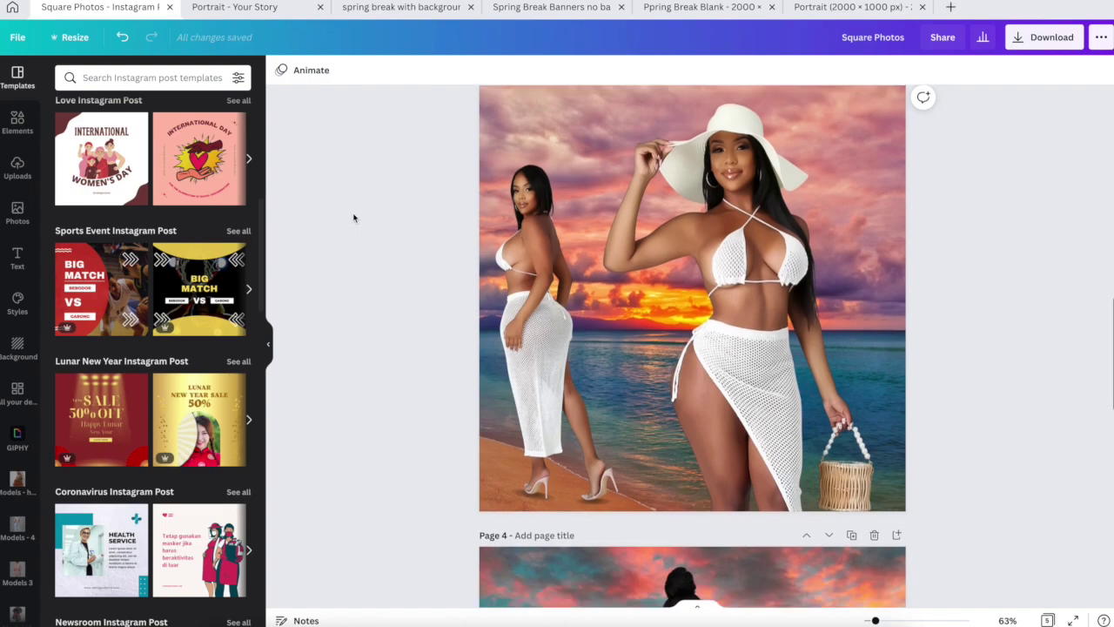
{"action": "scroll", "coordinate": [354, 217], "scroll_direction": "down", "scroll_amount": 3}
{"action": "scroll", "coordinate": [354, 217], "scroll_direction": "down", "scroll_amount": 4}
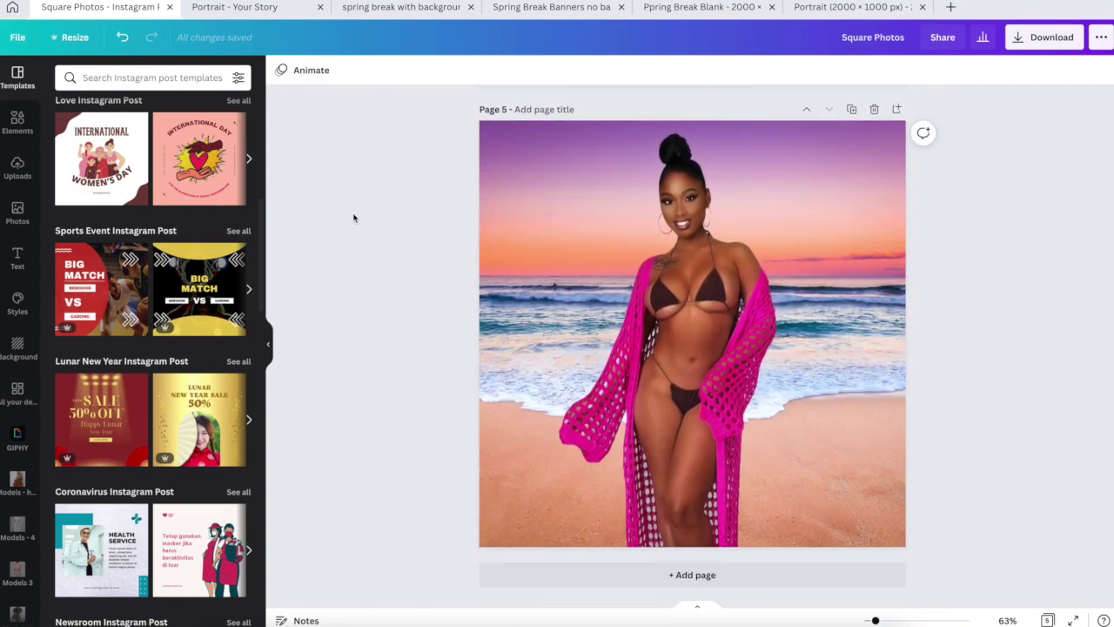
{"action": "scroll", "coordinate": [354, 218], "scroll_direction": "up", "scroll_amount": 5}
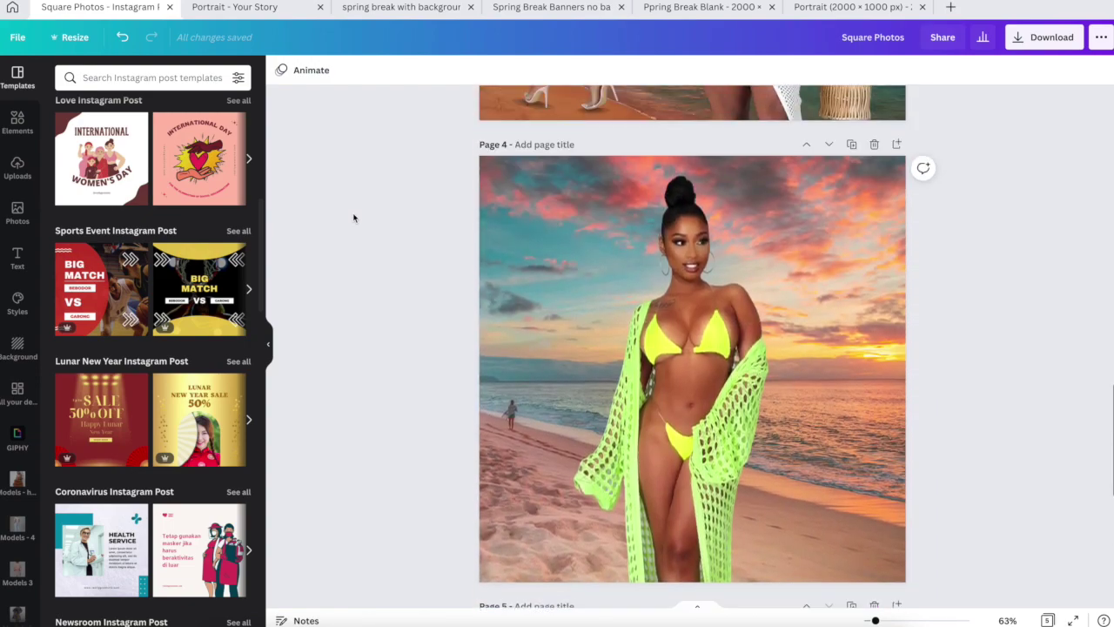
{"action": "scroll", "coordinate": [354, 217], "scroll_direction": "down", "scroll_amount": 1}
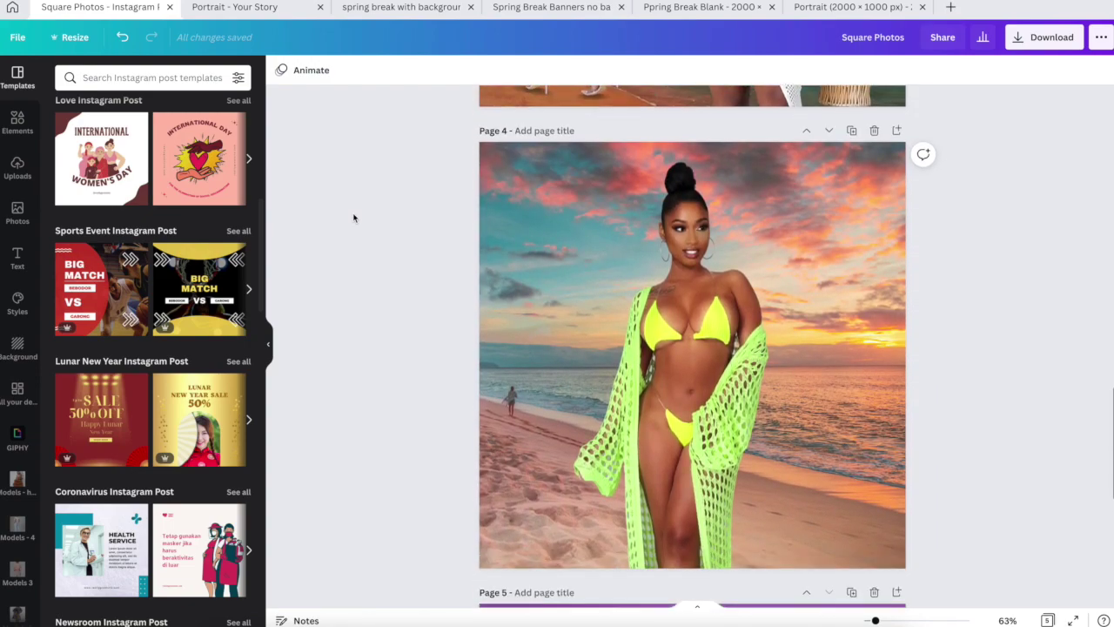
{"action": "left_click", "coordinate": [501, 196]}
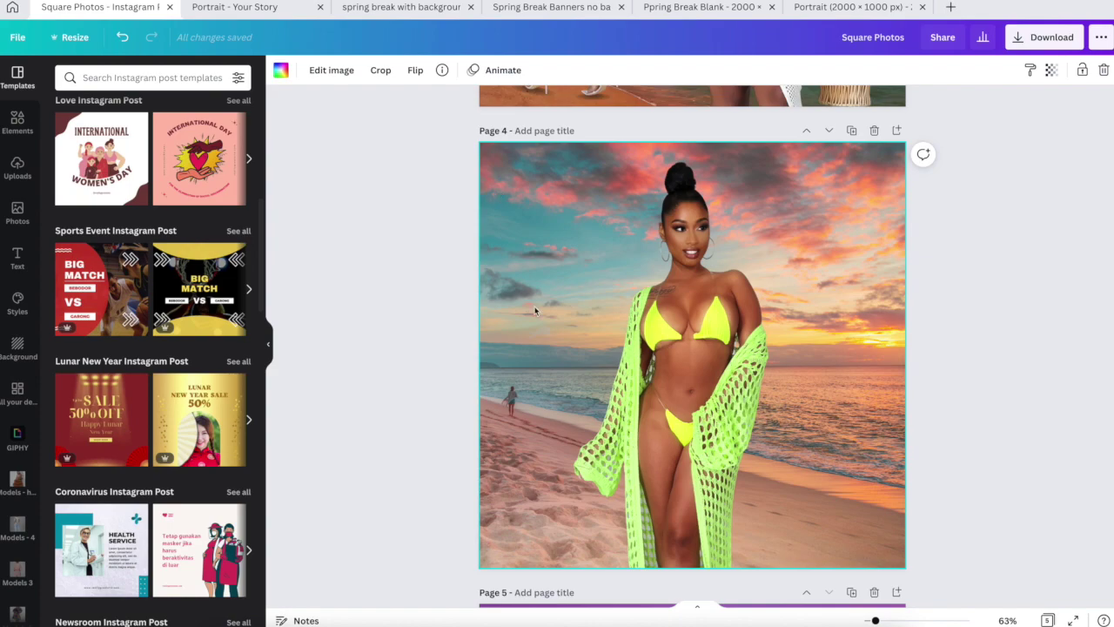
{"action": "scroll", "coordinate": [534, 302], "scroll_direction": "up", "scroll_amount": 5}
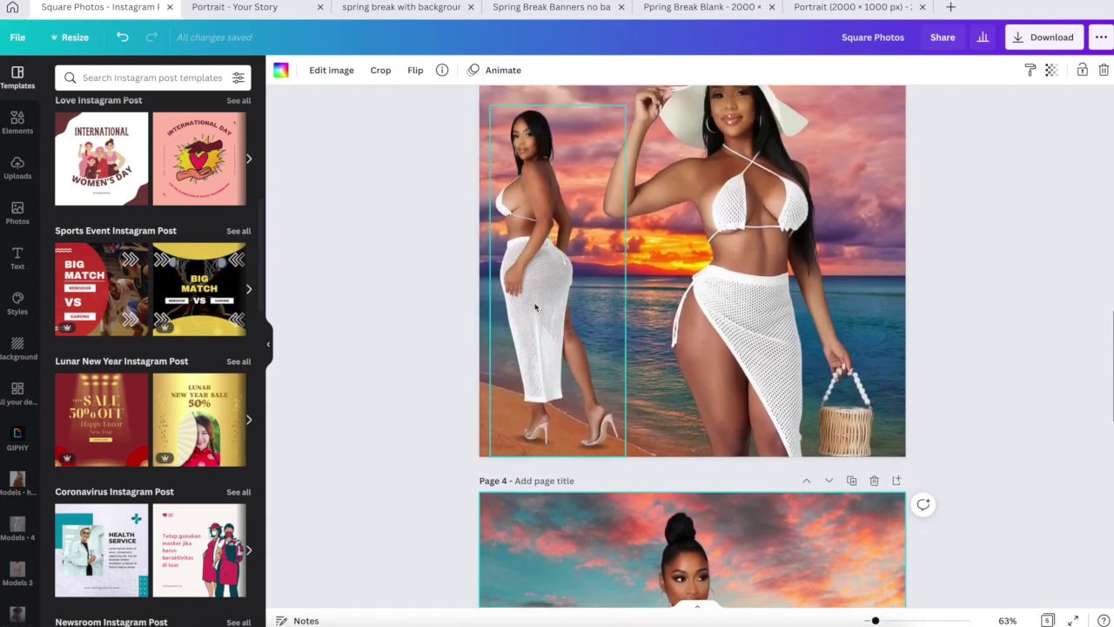
{"action": "scroll", "coordinate": [535, 304], "scroll_direction": "up", "scroll_amount": 1}
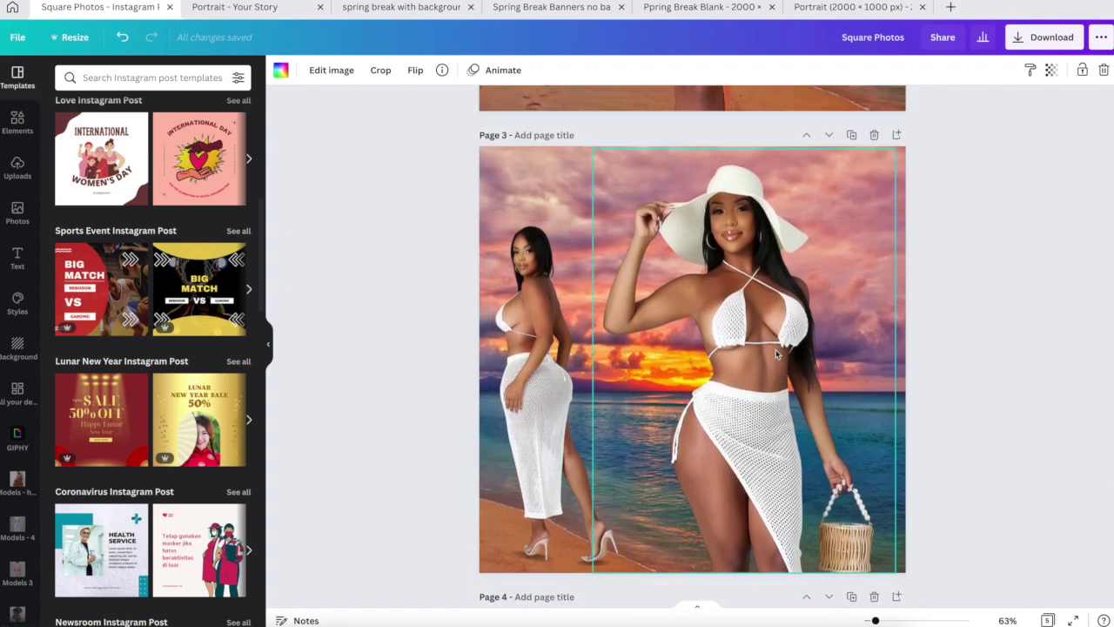
{"action": "scroll", "coordinate": [778, 354], "scroll_direction": "up", "scroll_amount": 4}
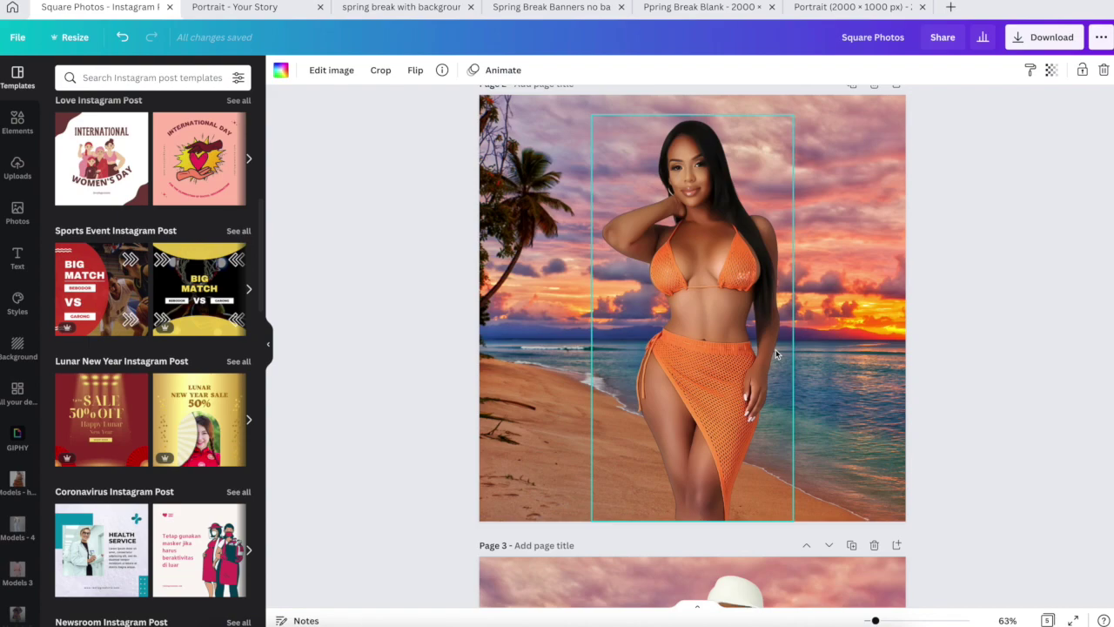
- Switch to the Portrait design and add a blank page after page 5
{"action": "left_click", "coordinate": [249, 11]}
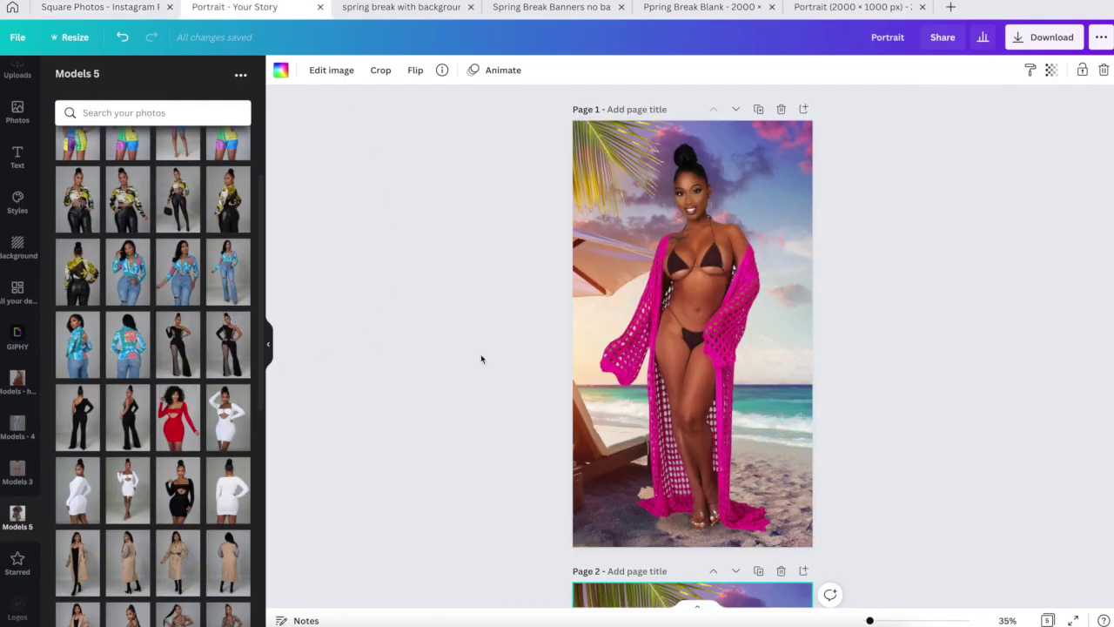
{"action": "scroll", "coordinate": [480, 359], "scroll_direction": "down", "scroll_amount": 20}
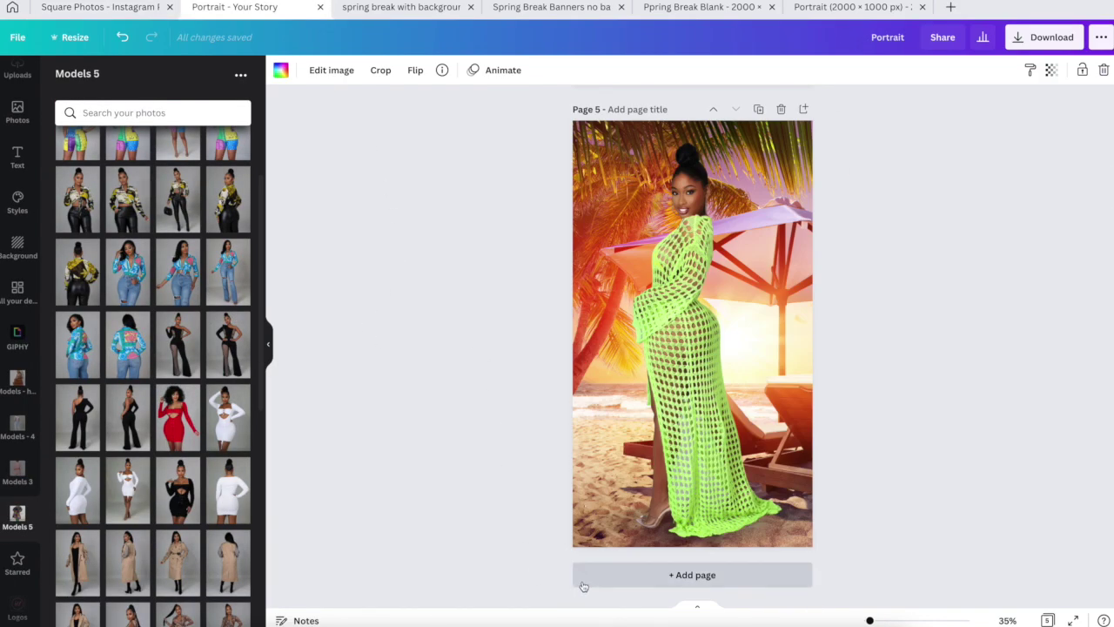
{"action": "left_click", "coordinate": [583, 581]}
- Fill the new page 6 with the Models 6 kitchen photo showing the green-outfit model from behind
{"action": "scroll", "coordinate": [130, 418], "scroll_direction": "up", "scroll_amount": 3}
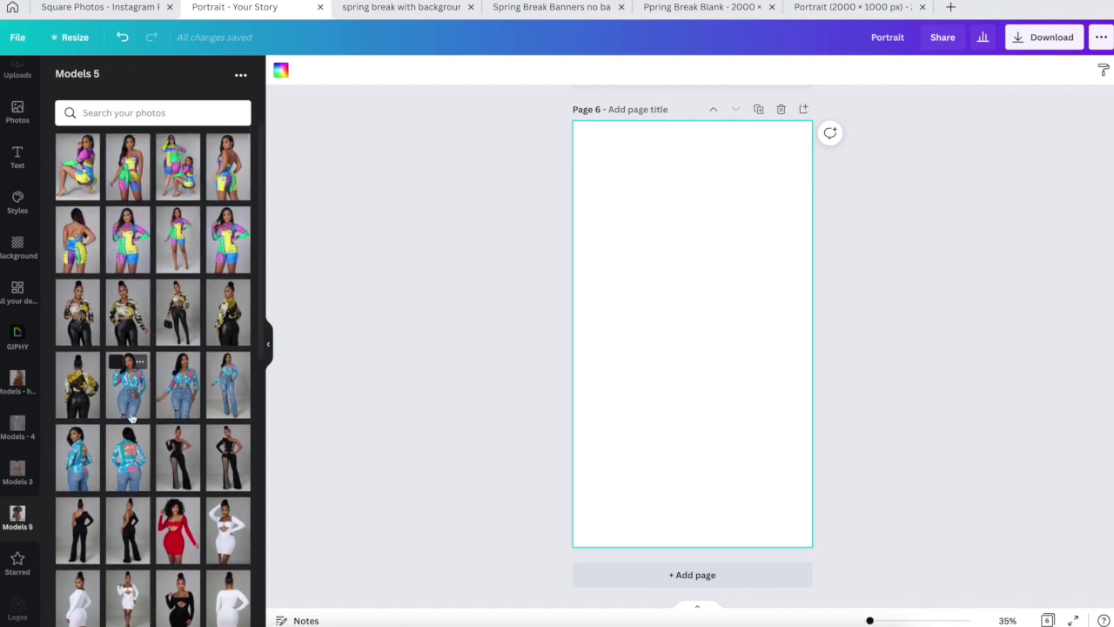
{"action": "scroll", "coordinate": [21, 470], "scroll_direction": "down", "scroll_amount": 3}
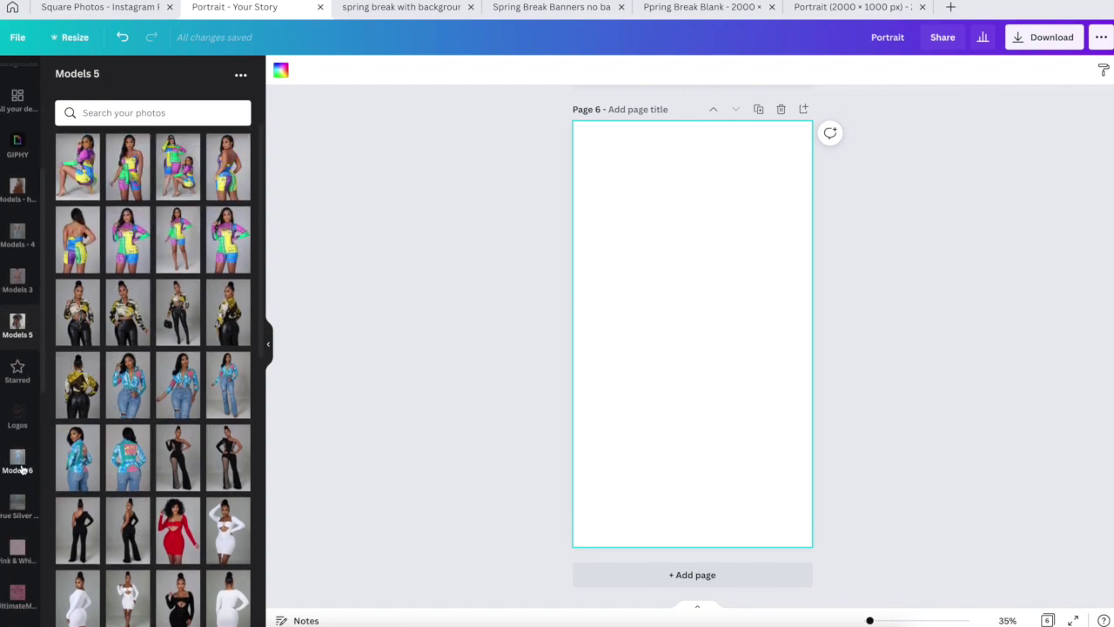
{"action": "left_click", "coordinate": [22, 470]}
{"action": "scroll", "coordinate": [217, 383], "scroll_direction": "down", "scroll_amount": 3}
{"action": "scroll", "coordinate": [217, 383], "scroll_direction": "down", "scroll_amount": 1}
{"action": "scroll", "coordinate": [217, 383], "scroll_direction": "up", "scroll_amount": 5}
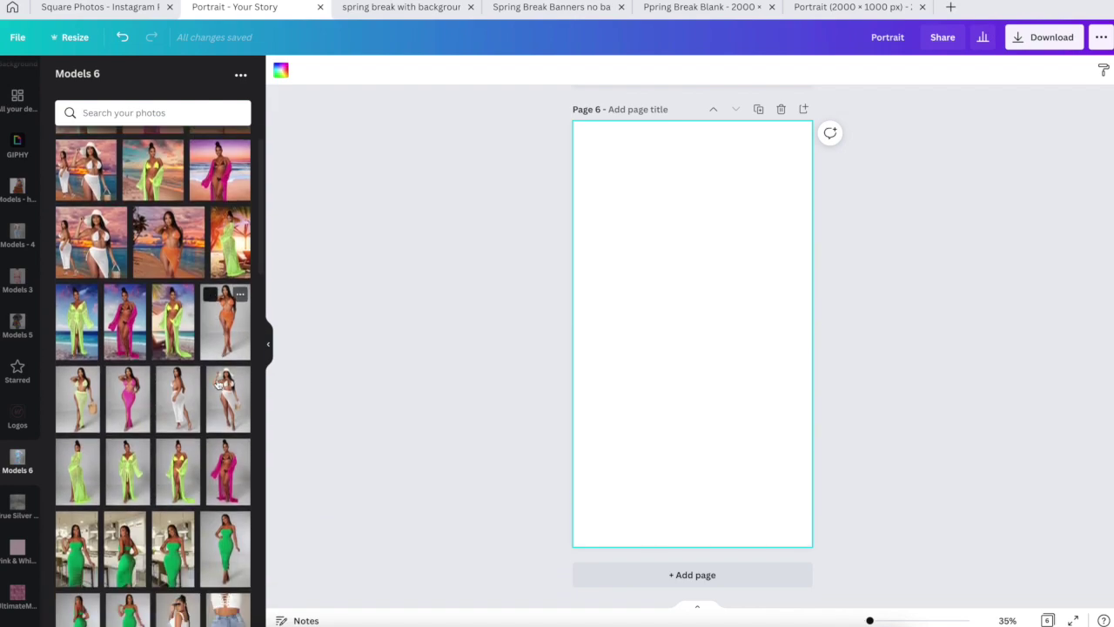
{"action": "scroll", "coordinate": [219, 383], "scroll_direction": "down", "scroll_amount": 1}
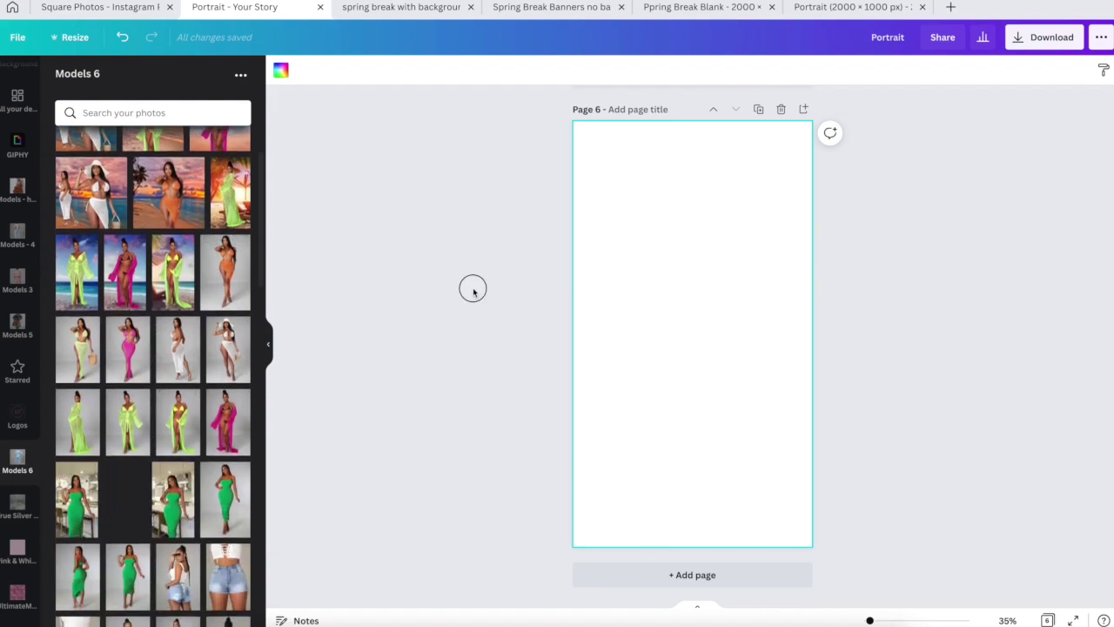
{"action": "left_click_drag", "start_coordinate": [323, 360], "coordinate": [577, 256]}
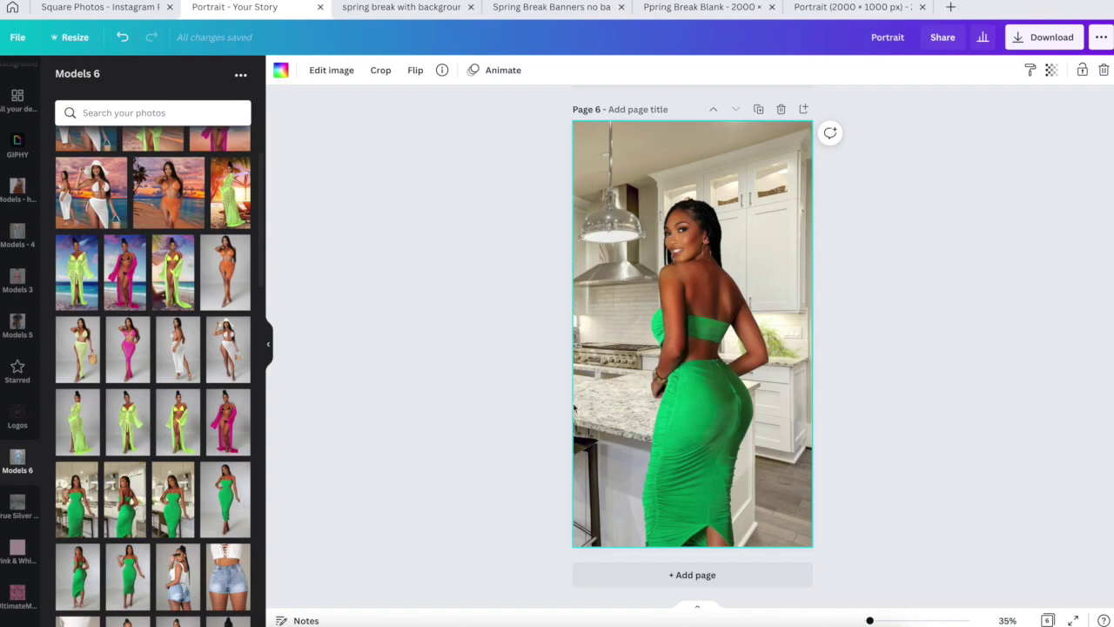
{"action": "double_click", "coordinate": [625, 444]}
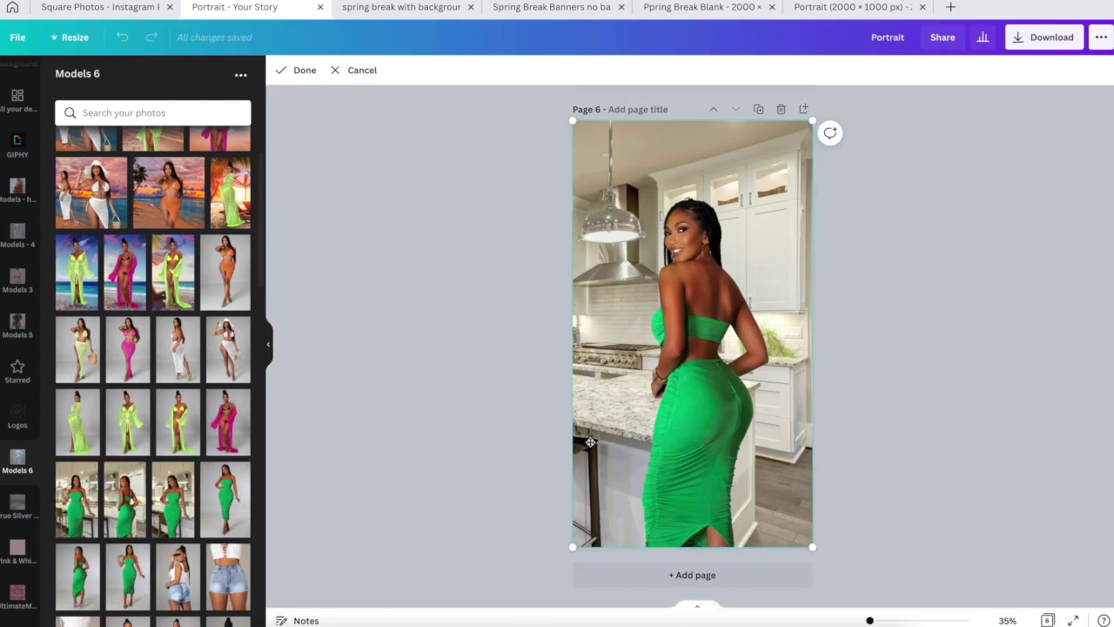
{"action": "left_click", "coordinate": [478, 454]}
- Add page 7 filled with the front-facing green-dress kitchen photo, and page 8 with the green-dress photo on the grey studio background
{"action": "left_click", "coordinate": [621, 575]}
{"action": "left_click_drag", "start_coordinate": [170, 509], "coordinate": [592, 321]}
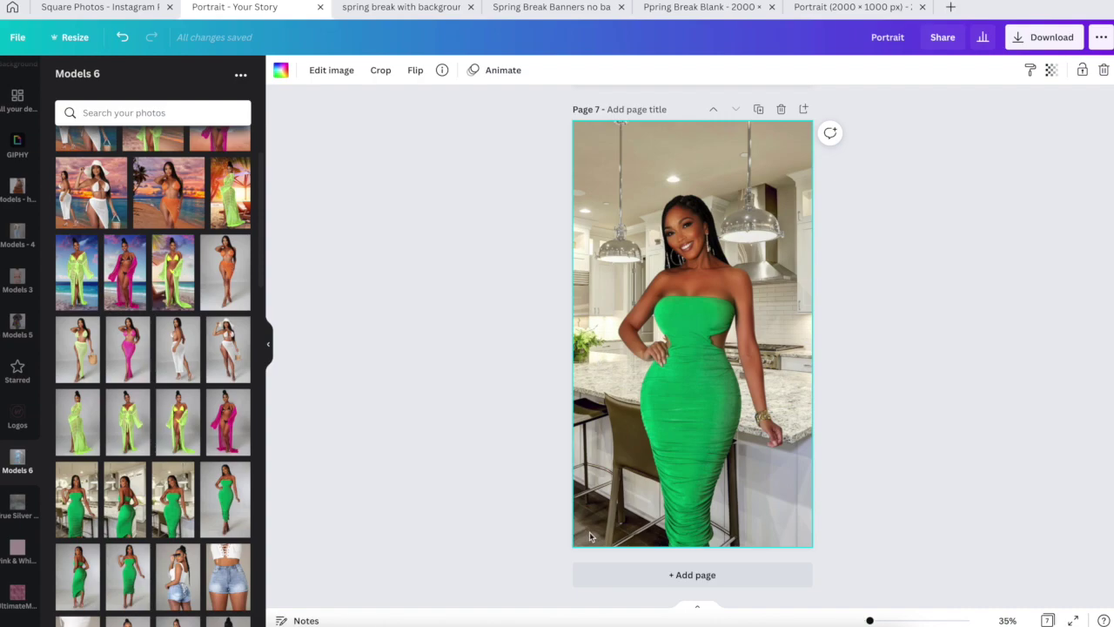
{"action": "left_click", "coordinate": [610, 575]}
{"action": "left_click", "coordinate": [224, 501]}
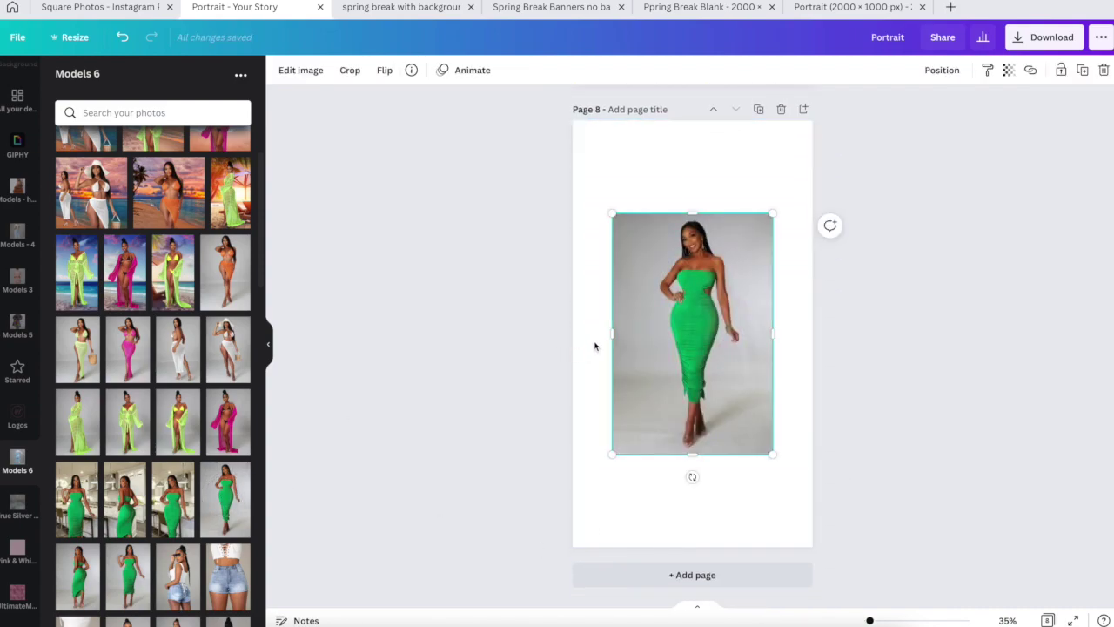
- Compare the green-dress kitchen pages with the studio photo on page 8 and the beach images on pages 4 and 5
{"action": "scroll", "coordinate": [596, 346], "scroll_direction": "up", "scroll_amount": 6}
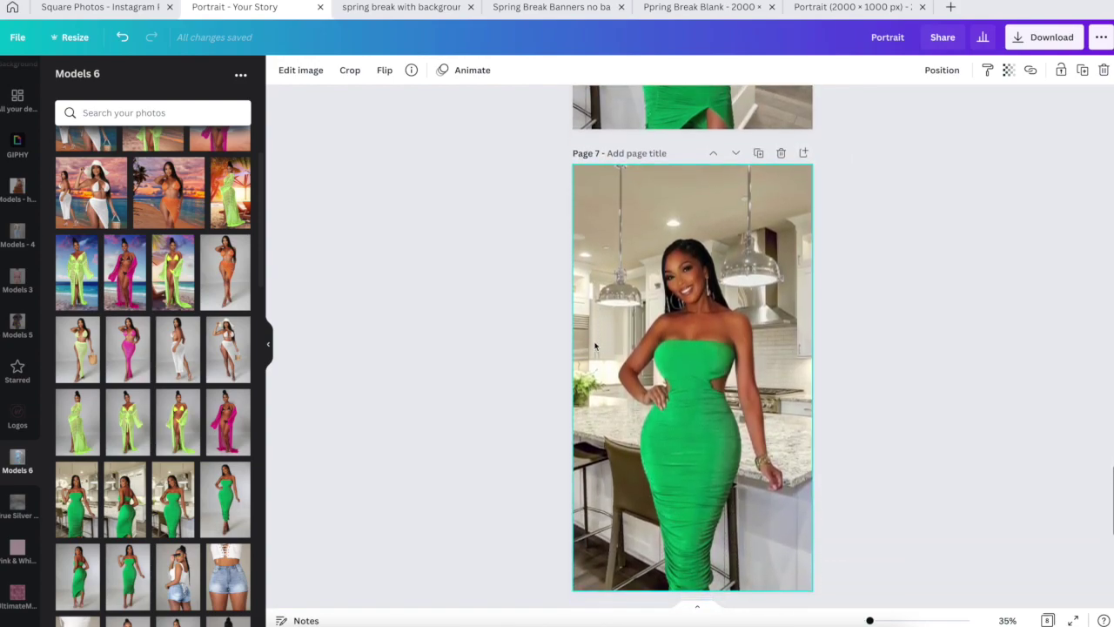
{"action": "scroll", "coordinate": [623, 209], "scroll_direction": "down", "scroll_amount": 1}
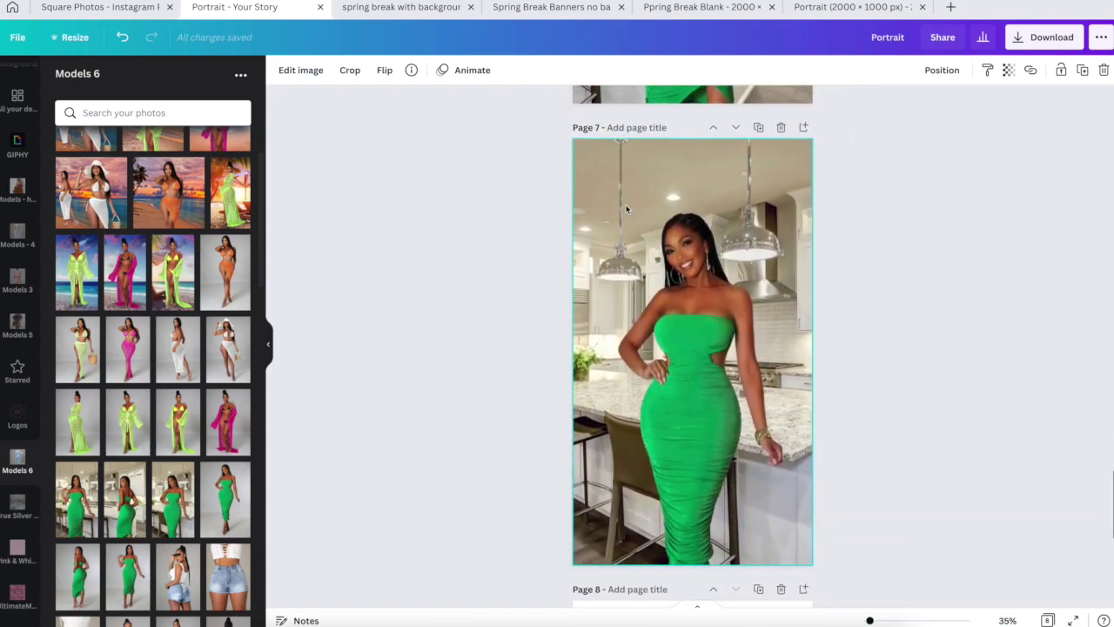
{"action": "scroll", "coordinate": [669, 241], "scroll_direction": "up", "scroll_amount": 5}
{"action": "scroll", "coordinate": [671, 241], "scroll_direction": "up", "scroll_amount": 3}
{"action": "scroll", "coordinate": [671, 242], "scroll_direction": "down", "scroll_amount": 5}
{"action": "scroll", "coordinate": [671, 242], "scroll_direction": "up", "scroll_amount": 2}
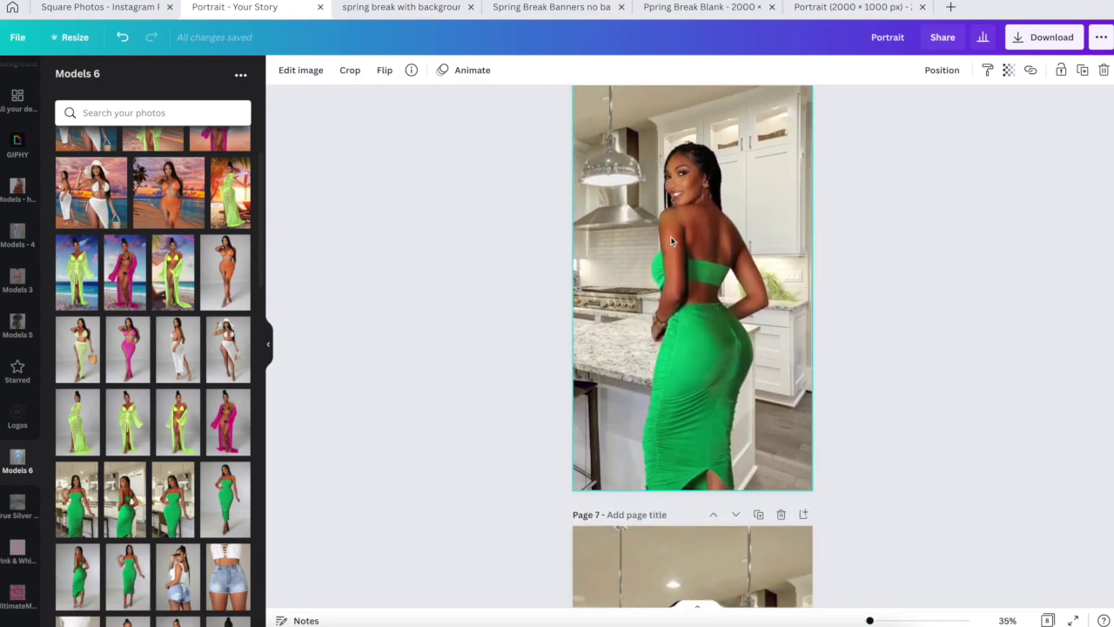
{"action": "scroll", "coordinate": [670, 241], "scroll_direction": "down", "scroll_amount": 8}
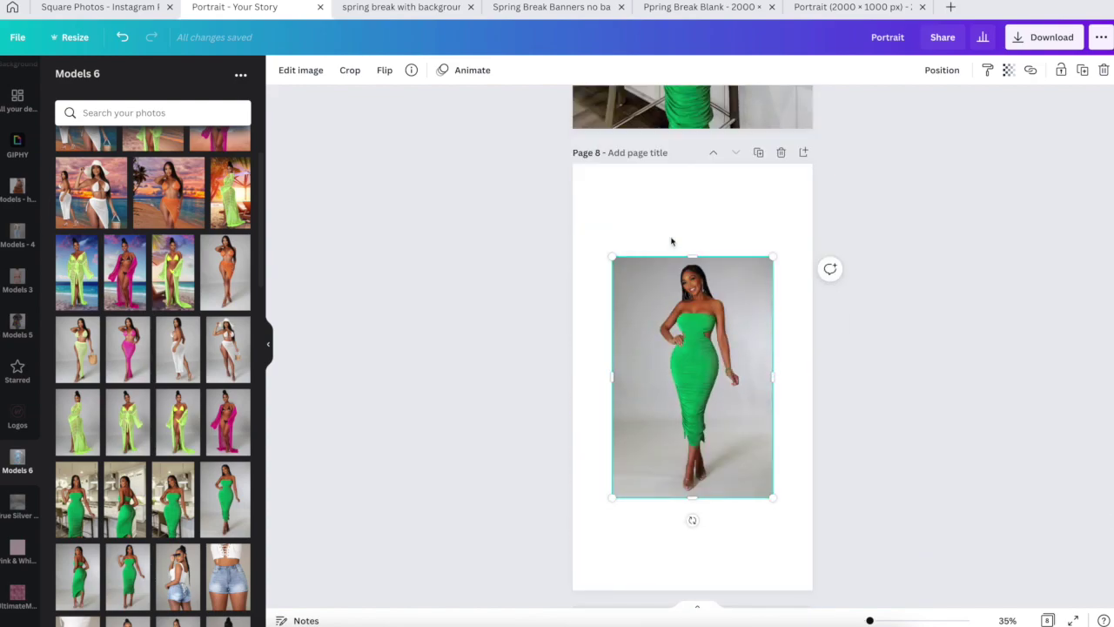
{"action": "scroll", "coordinate": [672, 241], "scroll_direction": "up", "scroll_amount": 5}
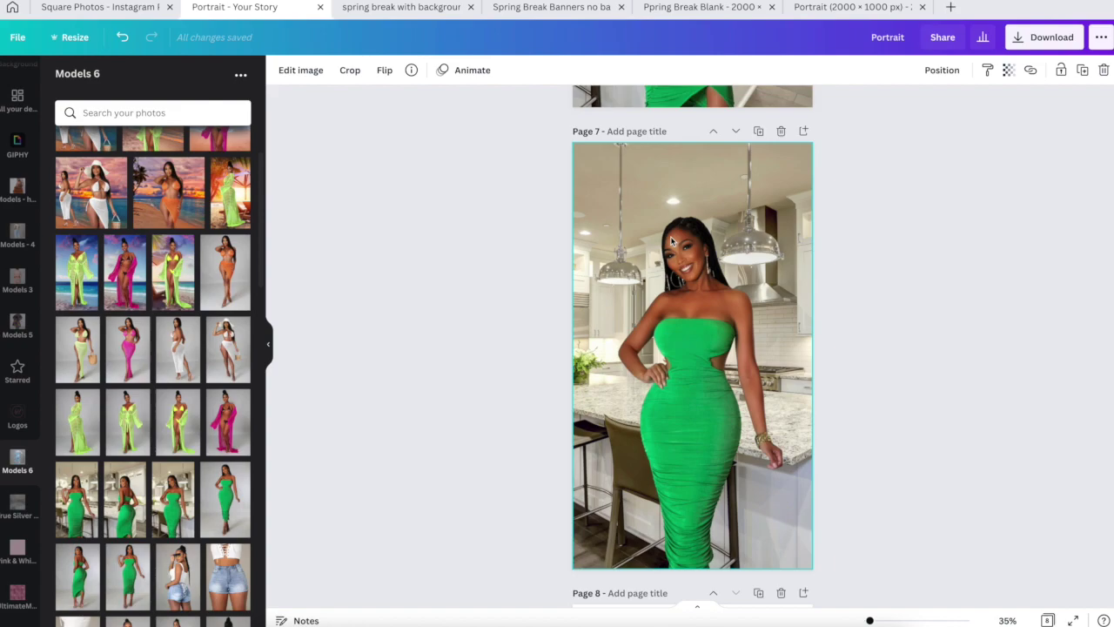
{"action": "scroll", "coordinate": [672, 241], "scroll_direction": "up", "scroll_amount": 6}
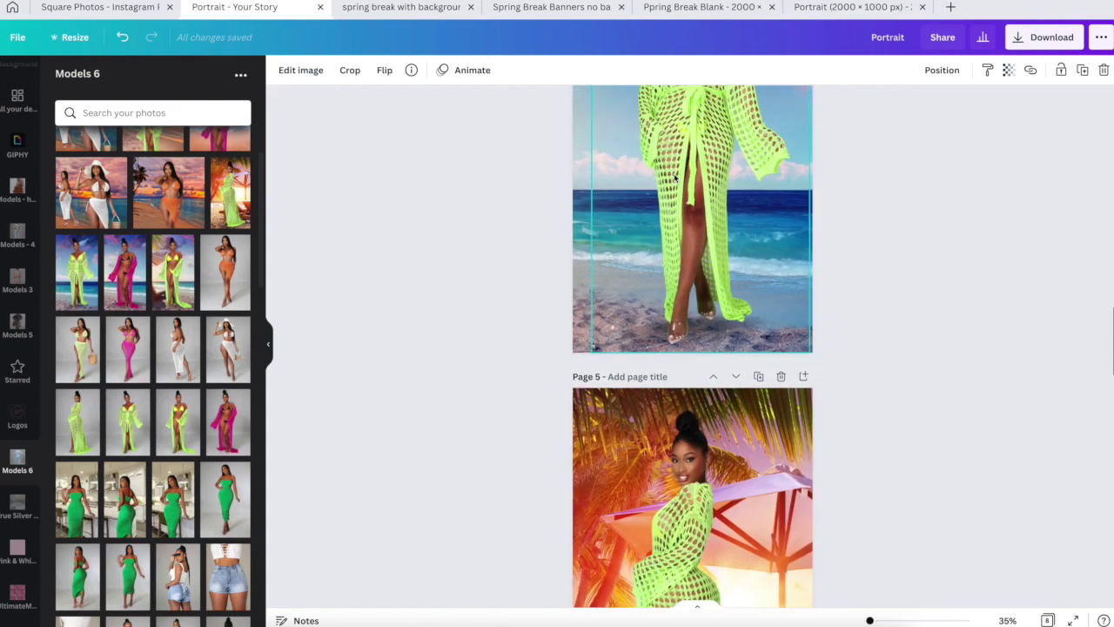
{"action": "scroll", "coordinate": [674, 177], "scroll_direction": "up", "scroll_amount": 5}
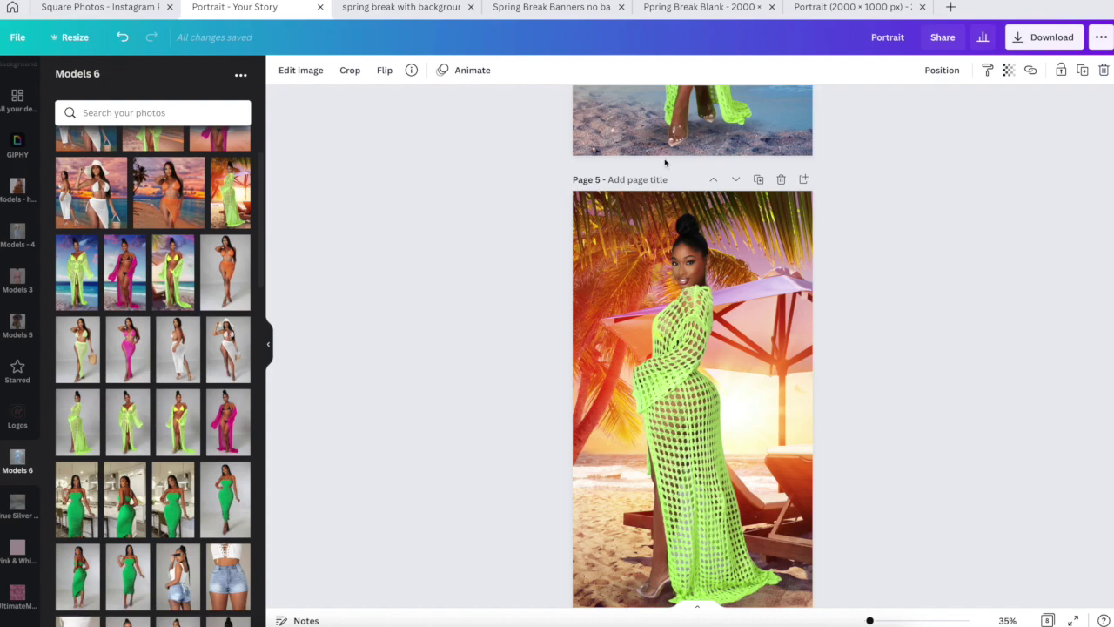
{"action": "scroll", "coordinate": [664, 165], "scroll_direction": "up", "scroll_amount": 3}
{"action": "scroll", "coordinate": [655, 170], "scroll_direction": "up", "scroll_amount": 1}
- Examine how the beach background on page 4 is cropped, and return to the green-dress kitchen image on page 7
{"action": "left_click", "coordinate": [586, 132]}
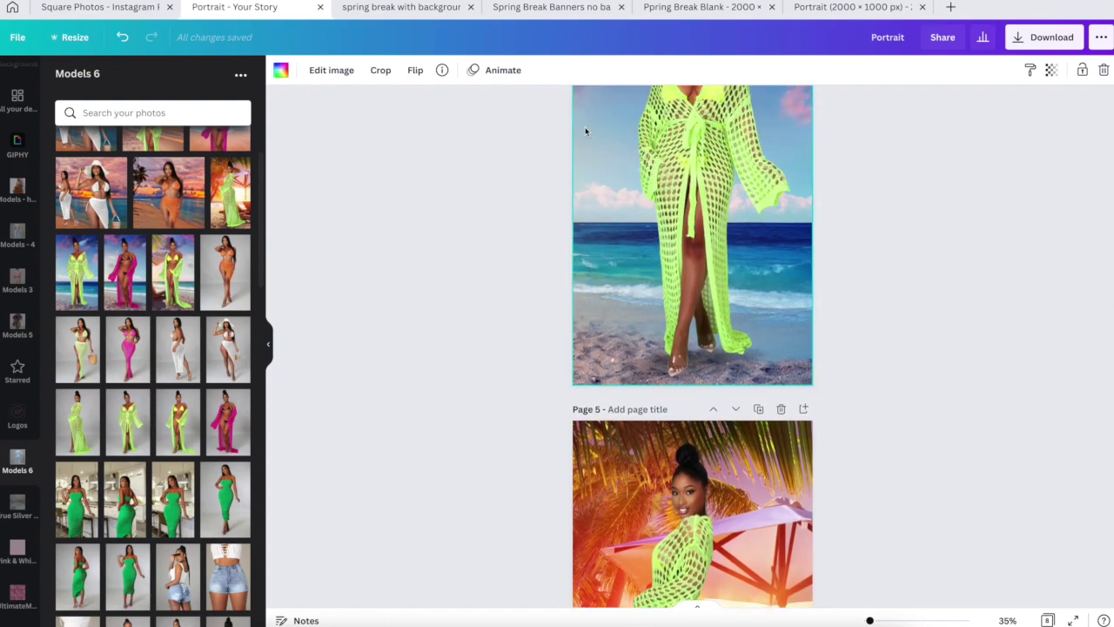
{"action": "scroll", "coordinate": [586, 131], "scroll_direction": "up", "scroll_amount": 4}
{"action": "double_click", "coordinate": [588, 131]}
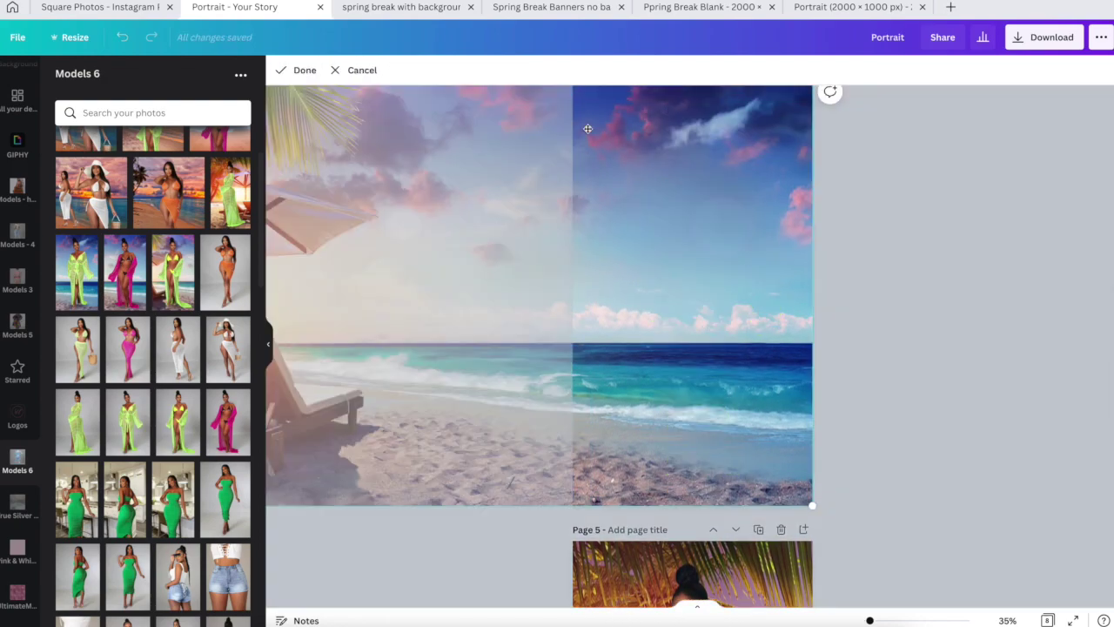
{"action": "left_click", "coordinate": [911, 207]}
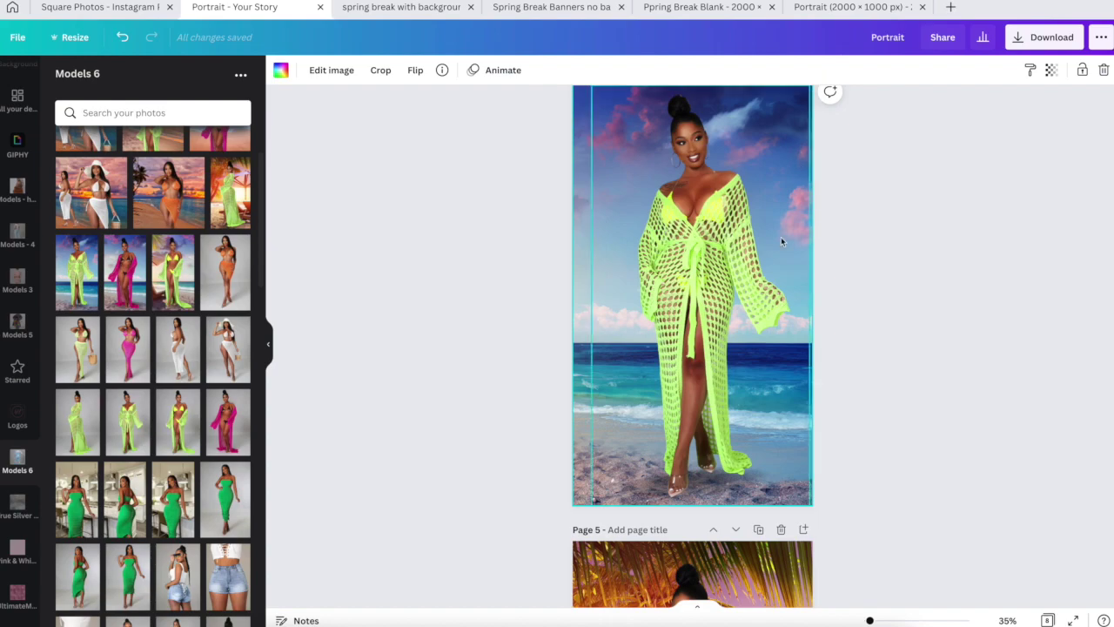
{"action": "scroll", "coordinate": [541, 322], "scroll_direction": "down", "scroll_amount": 15}
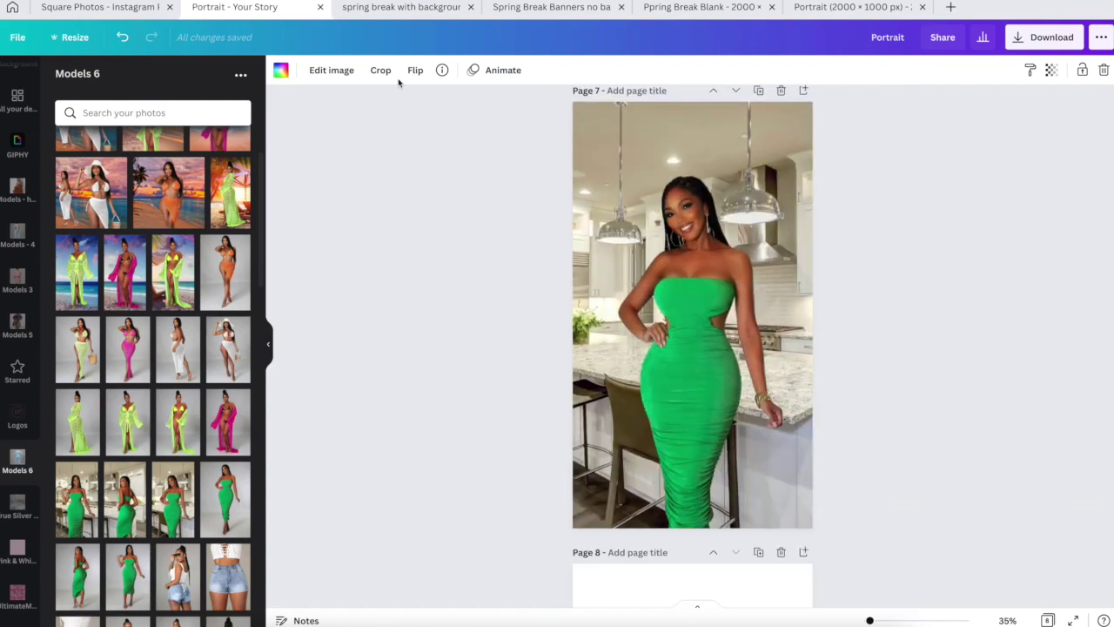
- Revisit the Square Photos design and switch to the Ppring Break Blank banner design
{"action": "left_click", "coordinate": [110, 9]}
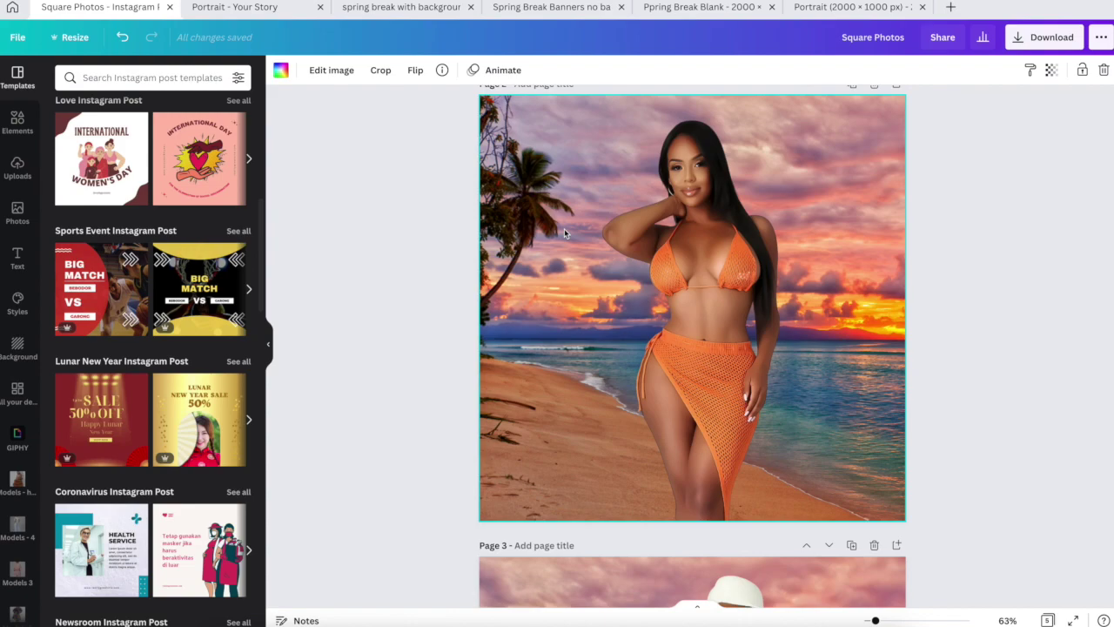
{"action": "left_click", "coordinate": [735, 16]}
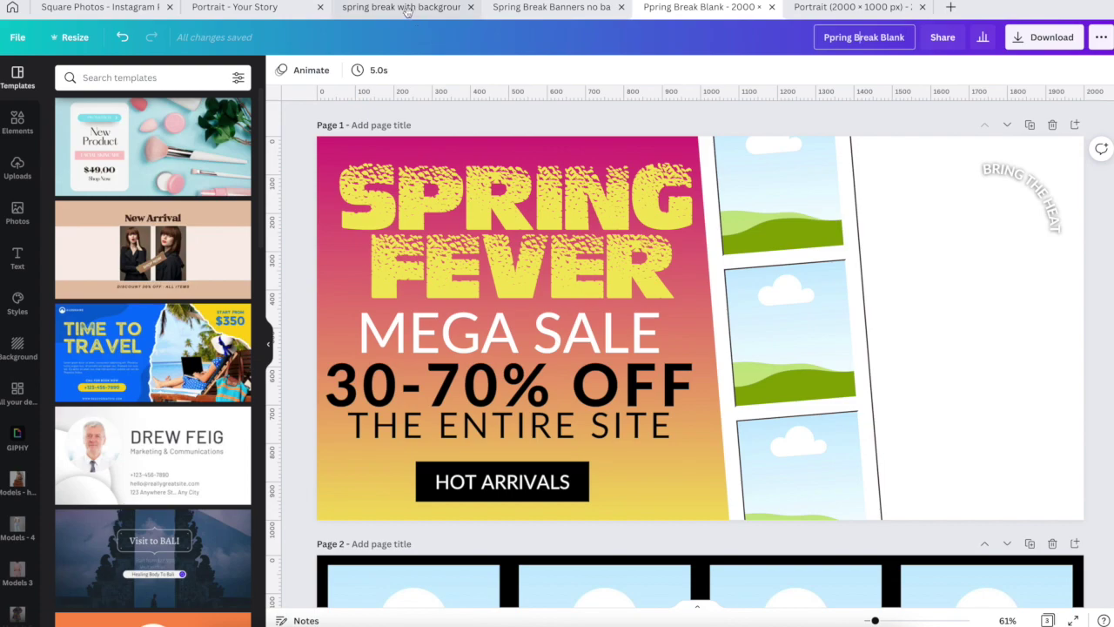
- Open the Spring Break Banners no backgrounds design and review how its three banner pages look with studio photos
{"action": "left_click", "coordinate": [539, 7]}
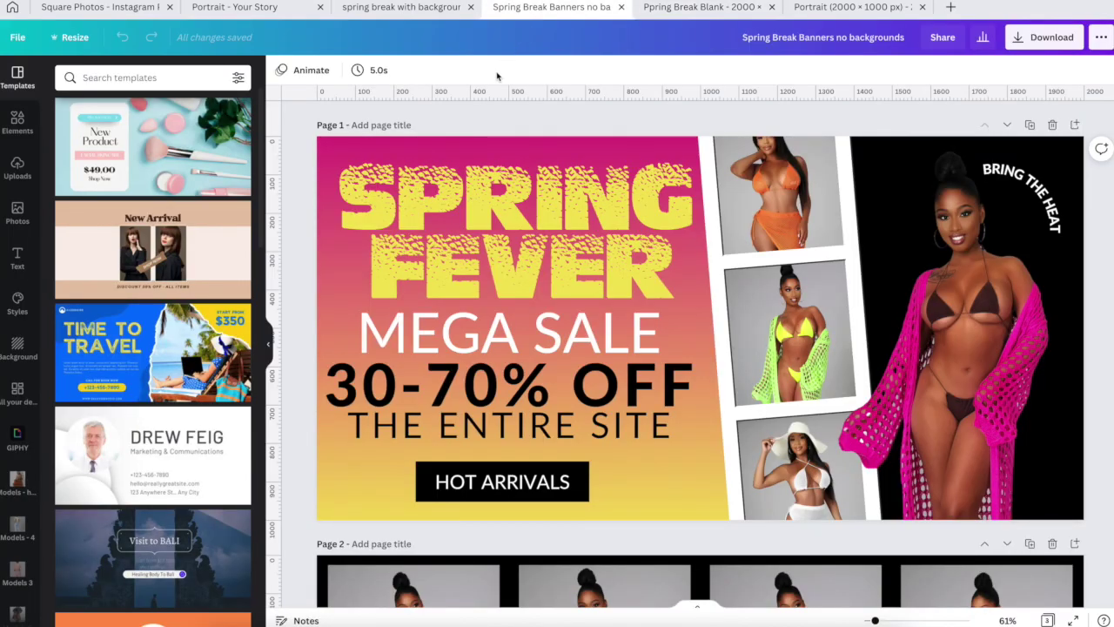
{"action": "scroll", "coordinate": [465, 131], "scroll_direction": "down", "scroll_amount": 6}
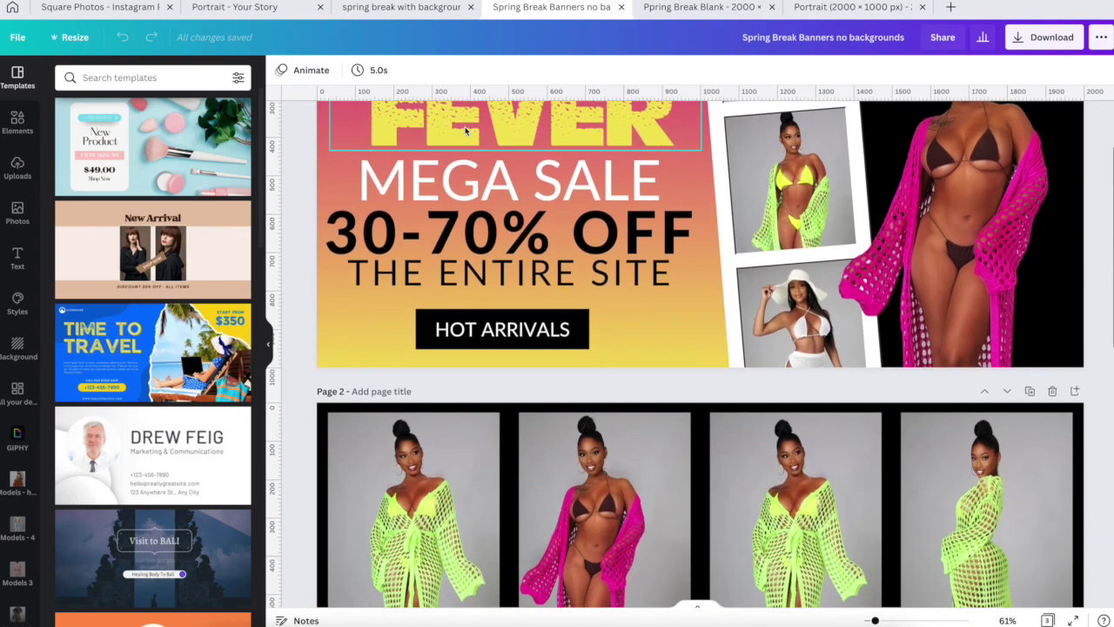
{"action": "scroll", "coordinate": [465, 131], "scroll_direction": "down", "scroll_amount": 4}
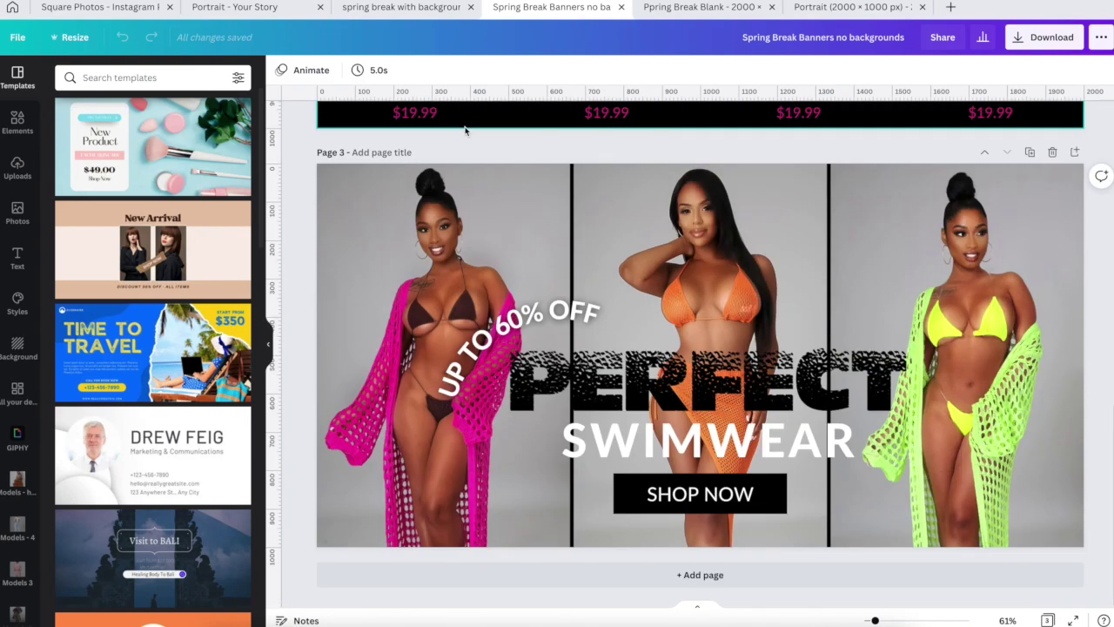
{"action": "scroll", "coordinate": [466, 130], "scroll_direction": "up", "scroll_amount": 1}
{"action": "scroll", "coordinate": [466, 131], "scroll_direction": "up", "scroll_amount": 8}
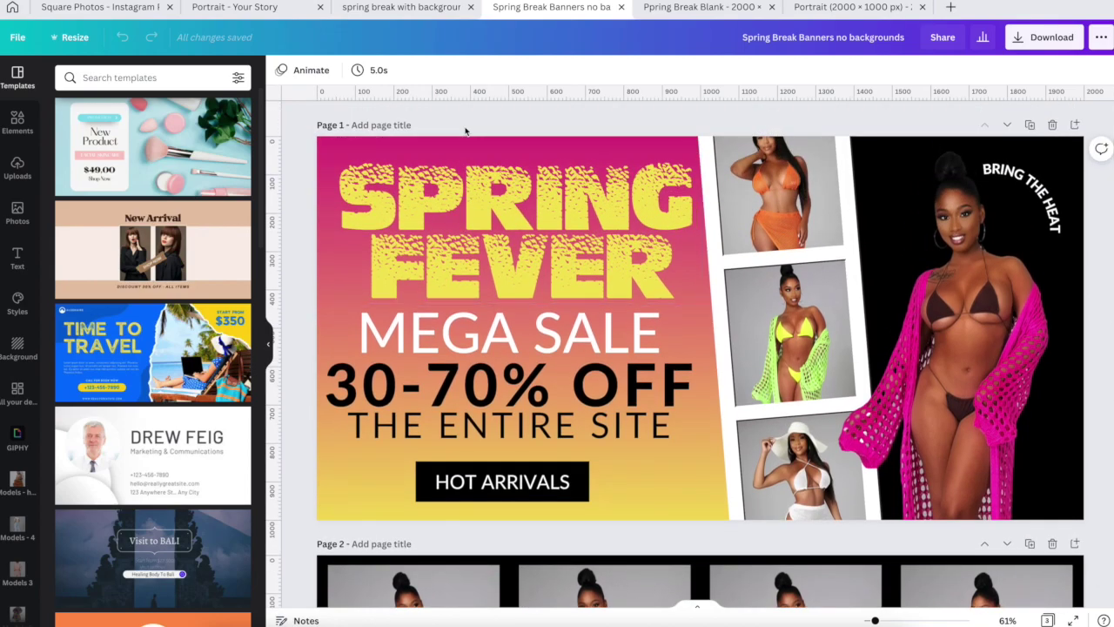
{"action": "scroll", "coordinate": [466, 131], "scroll_direction": "down", "scroll_amount": 9}
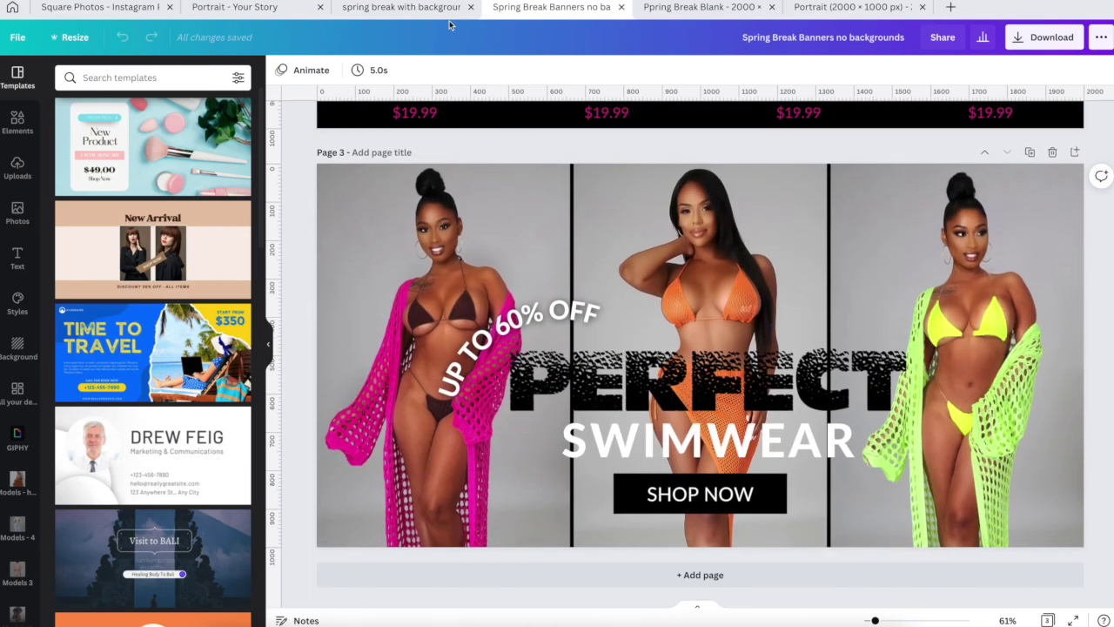
- Open the spring break with backgrounds design and review its three banner pages with scenic backdrops
{"action": "left_click", "coordinate": [408, 7]}
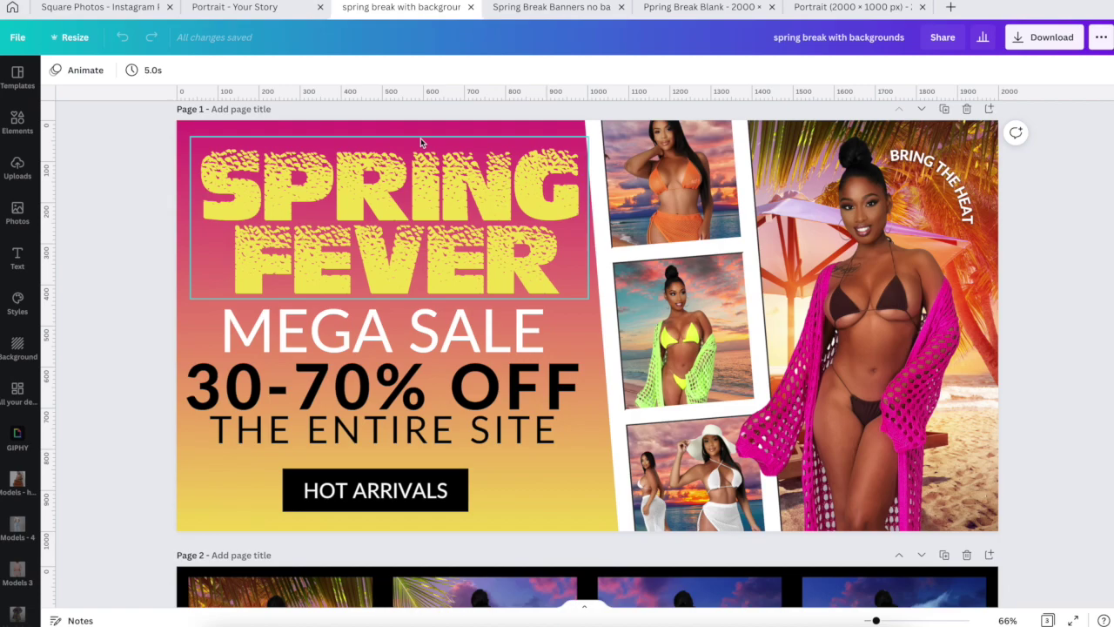
{"action": "scroll", "coordinate": [131, 235], "scroll_direction": "down", "scroll_amount": 6}
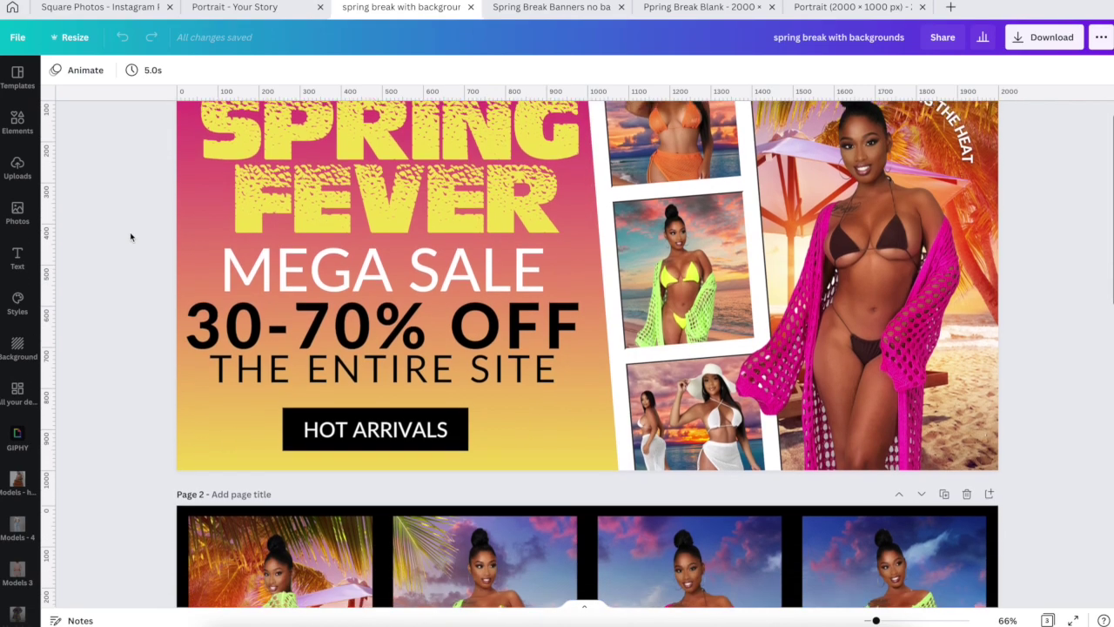
{"action": "scroll", "coordinate": [131, 235], "scroll_direction": "down", "scroll_amount": 4}
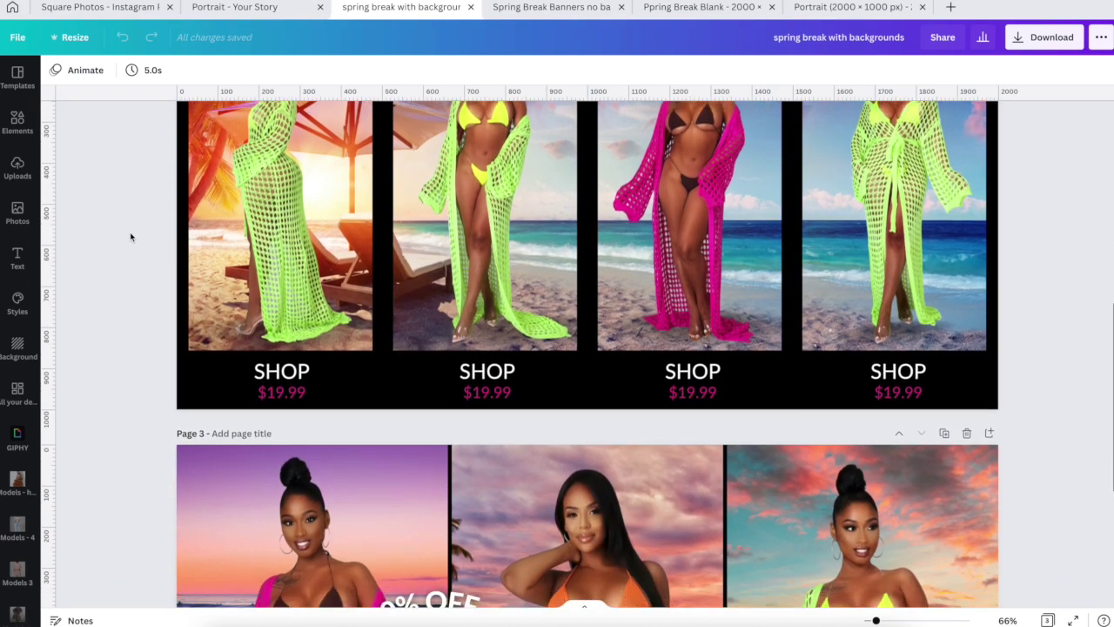
{"action": "scroll", "coordinate": [130, 235], "scroll_direction": "up", "scroll_amount": 10}
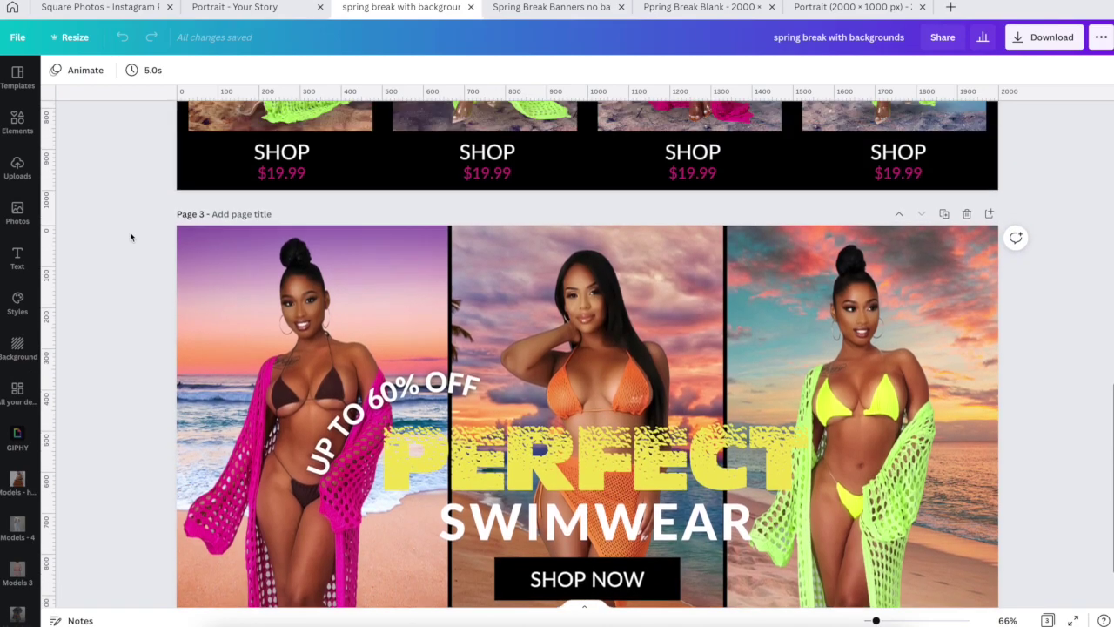
{"action": "scroll", "coordinate": [130, 236], "scroll_direction": "down", "scroll_amount": 3}
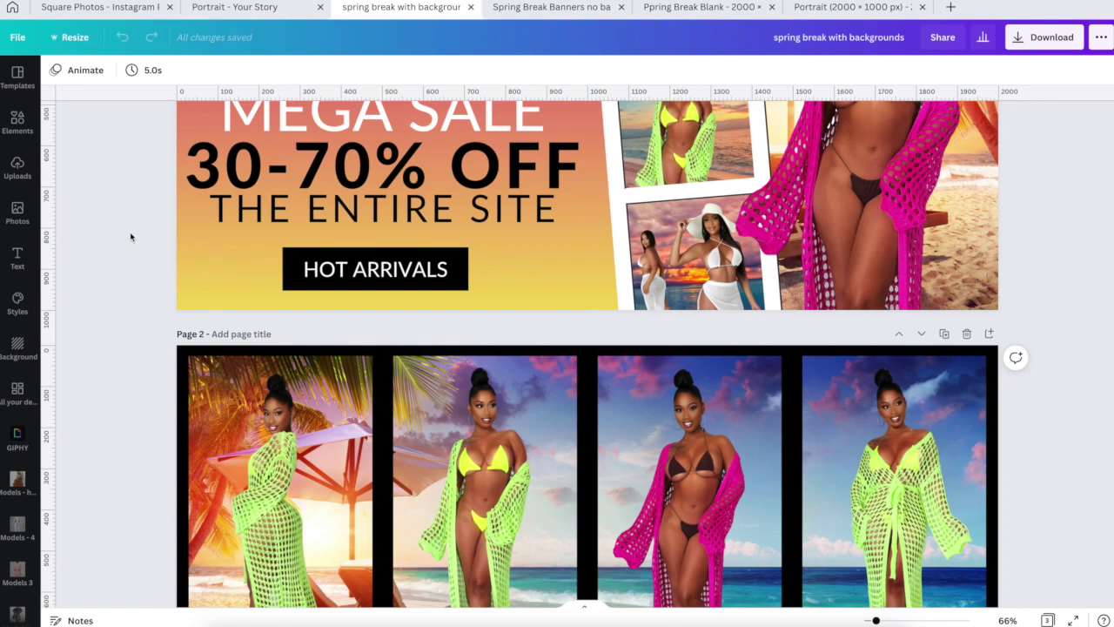
{"action": "scroll", "coordinate": [130, 236], "scroll_direction": "down", "scroll_amount": 3}
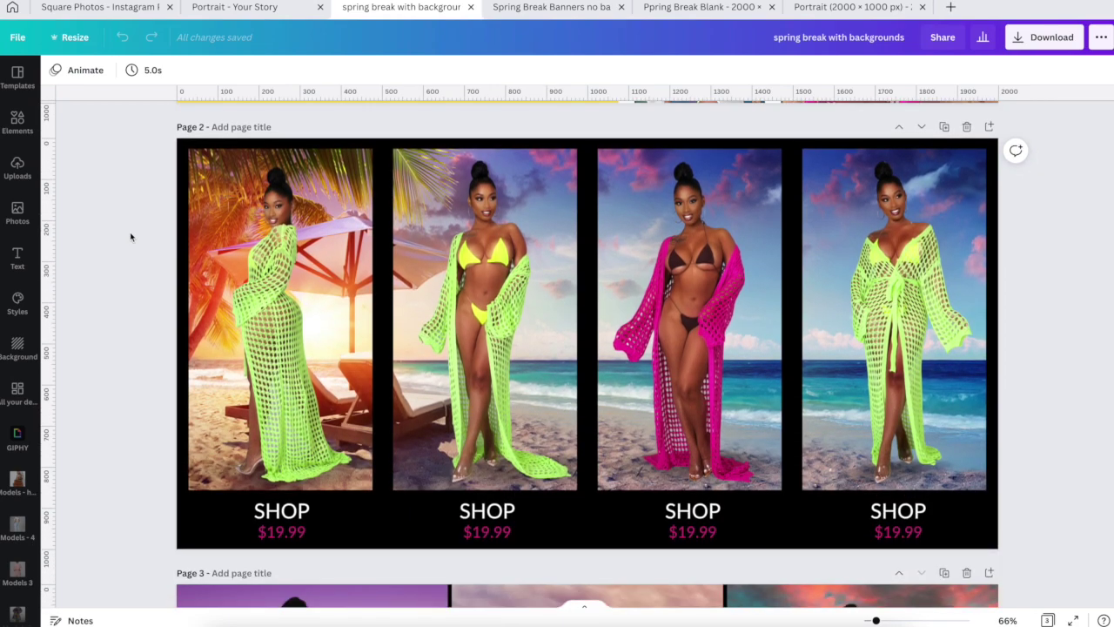
{"action": "scroll", "coordinate": [130, 236], "scroll_direction": "down", "scroll_amount": 5}
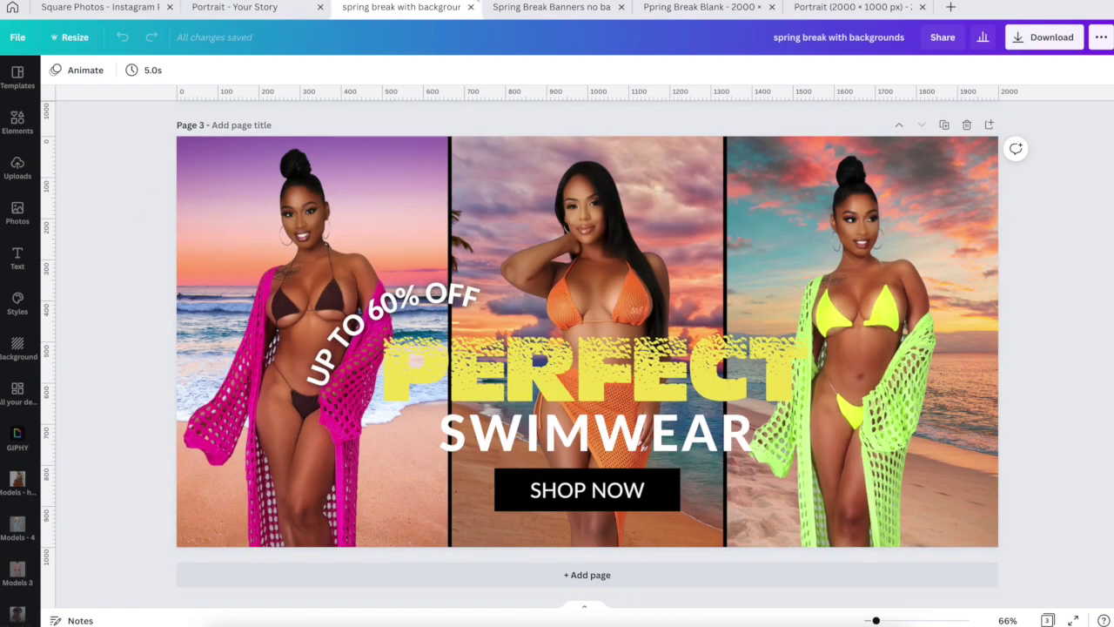
- Compare the no-backgrounds banners with the spring break with backgrounds banners once more
{"action": "left_click", "coordinate": [521, 8]}
{"action": "scroll", "coordinate": [502, 194], "scroll_direction": "up", "scroll_amount": 10}
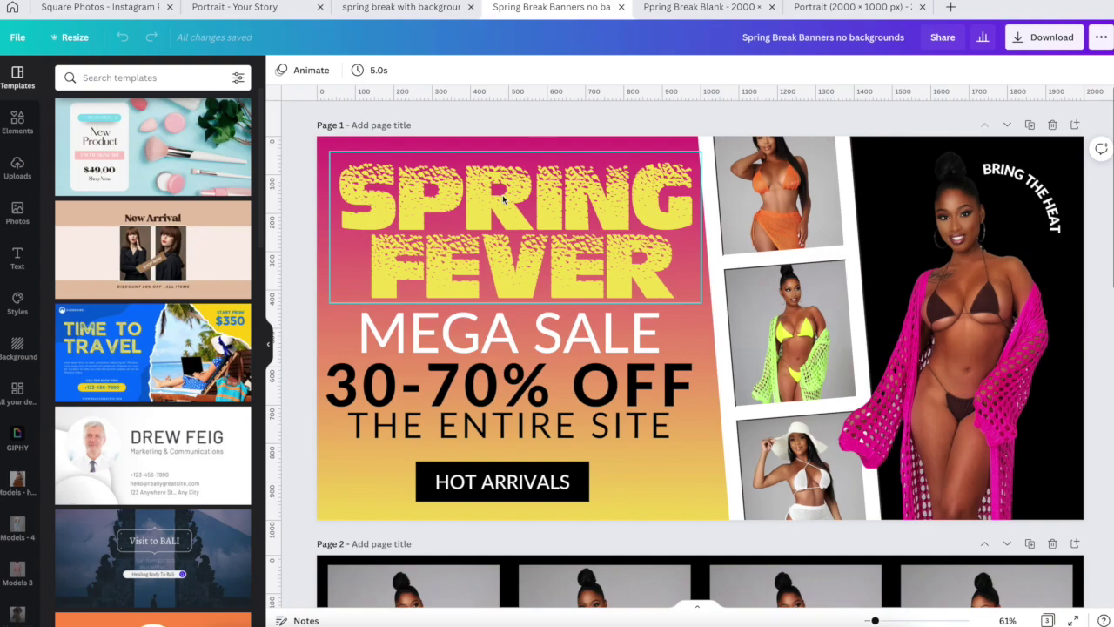
{"action": "scroll", "coordinate": [502, 194], "scroll_direction": "down", "scroll_amount": 10}
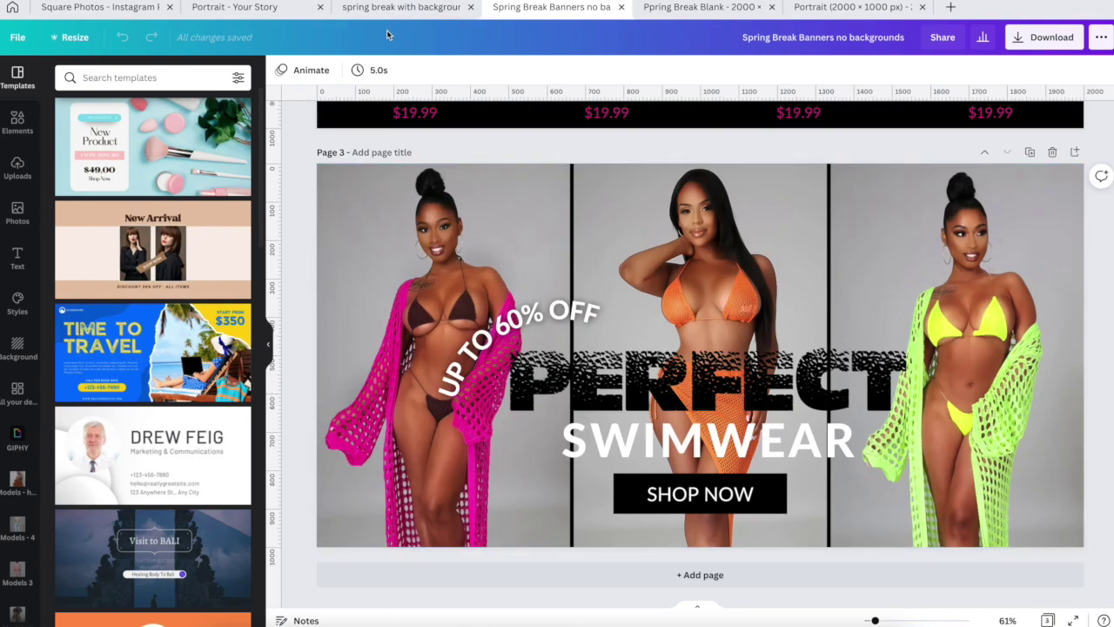
{"action": "left_click", "coordinate": [380, 8]}
{"action": "scroll", "coordinate": [373, 228], "scroll_direction": "up", "scroll_amount": 10}
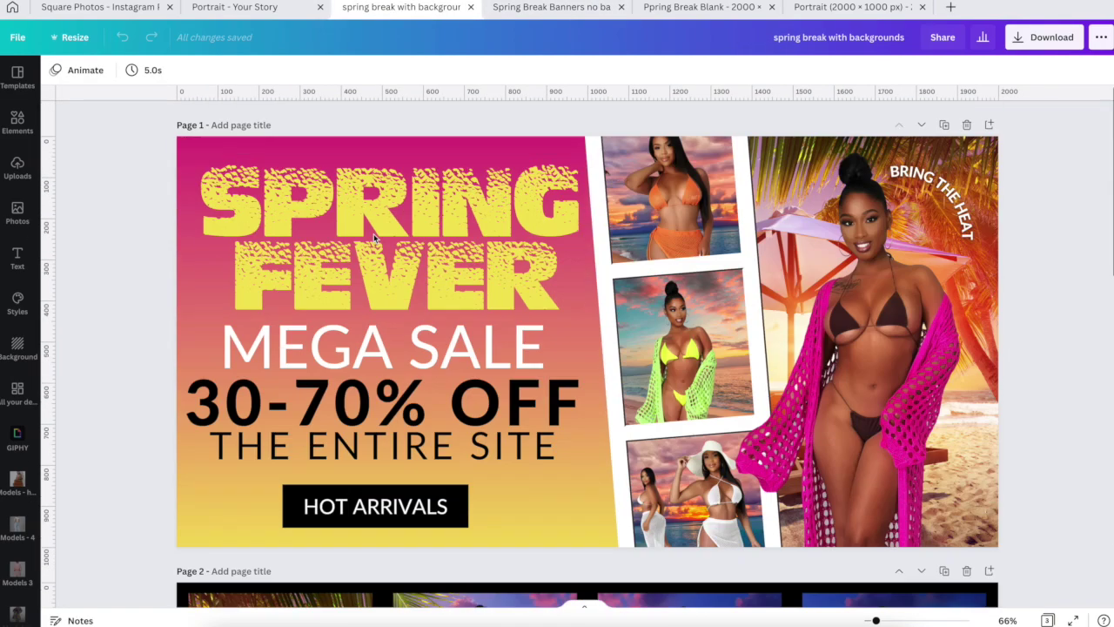
{"action": "scroll", "coordinate": [130, 329], "scroll_direction": "down", "scroll_amount": 6}
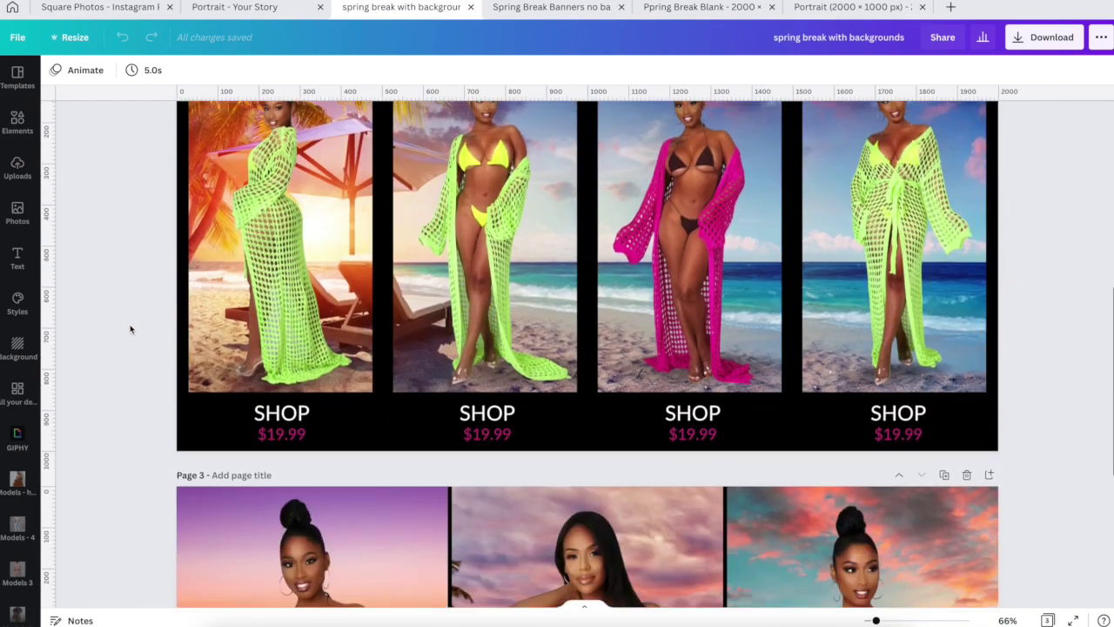
- In the Ppring Break Blank design, fill page 1's three strip frames with the orange, white and yellow swimwear beach photos from Models 6
{"action": "left_click", "coordinate": [686, 9]}
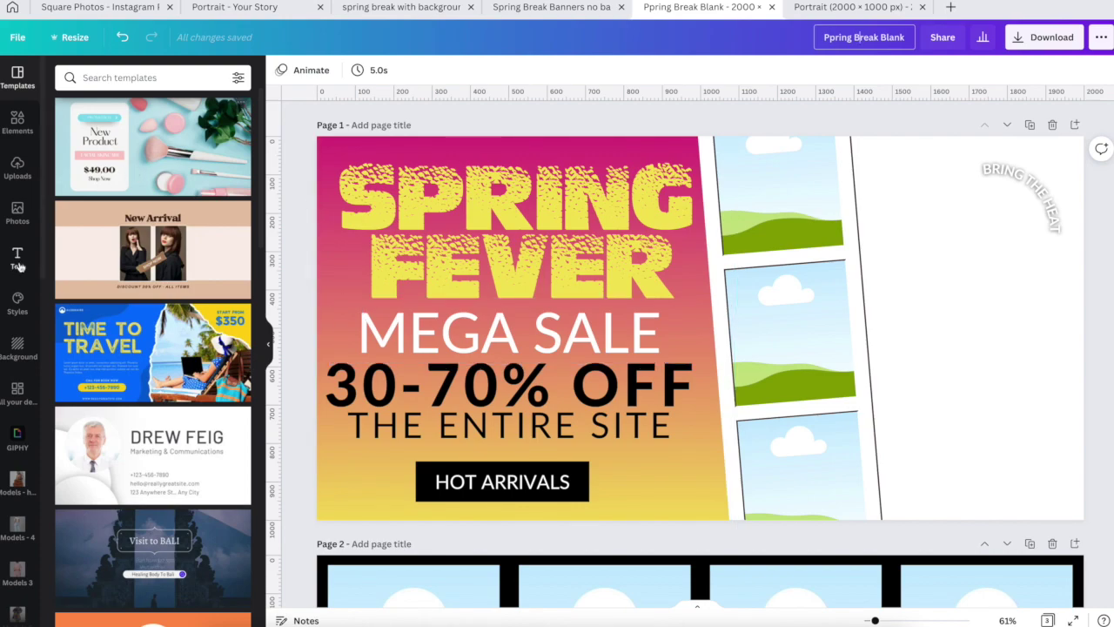
{"action": "scroll", "coordinate": [17, 445], "scroll_direction": "down", "scroll_amount": 3}
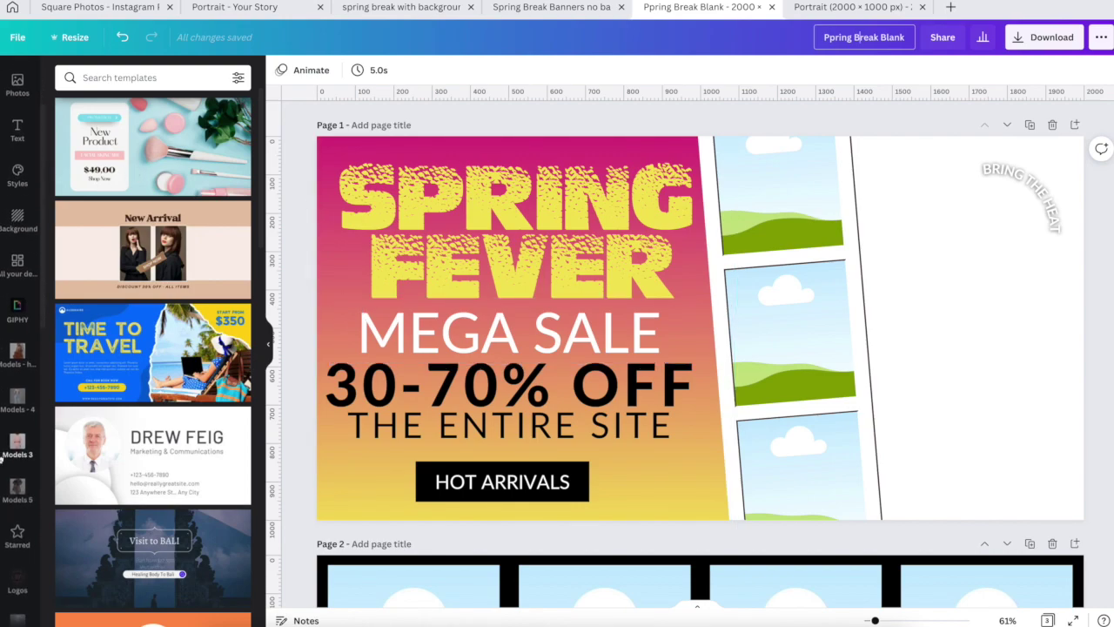
{"action": "scroll", "coordinate": [5, 454], "scroll_direction": "down", "scroll_amount": 3}
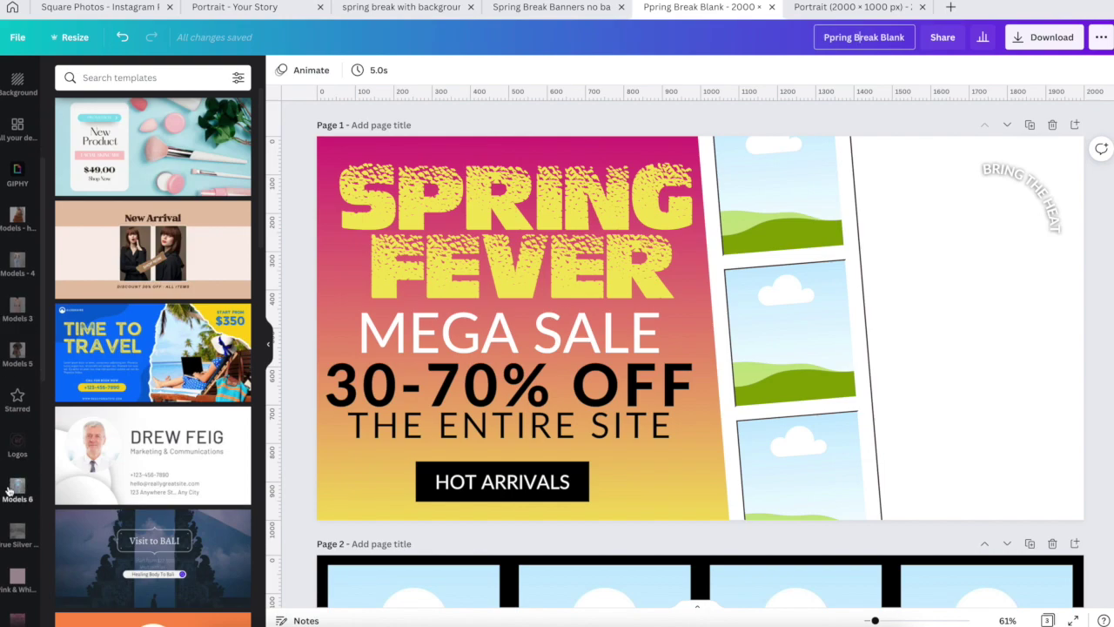
{"action": "left_click", "coordinate": [9, 493]}
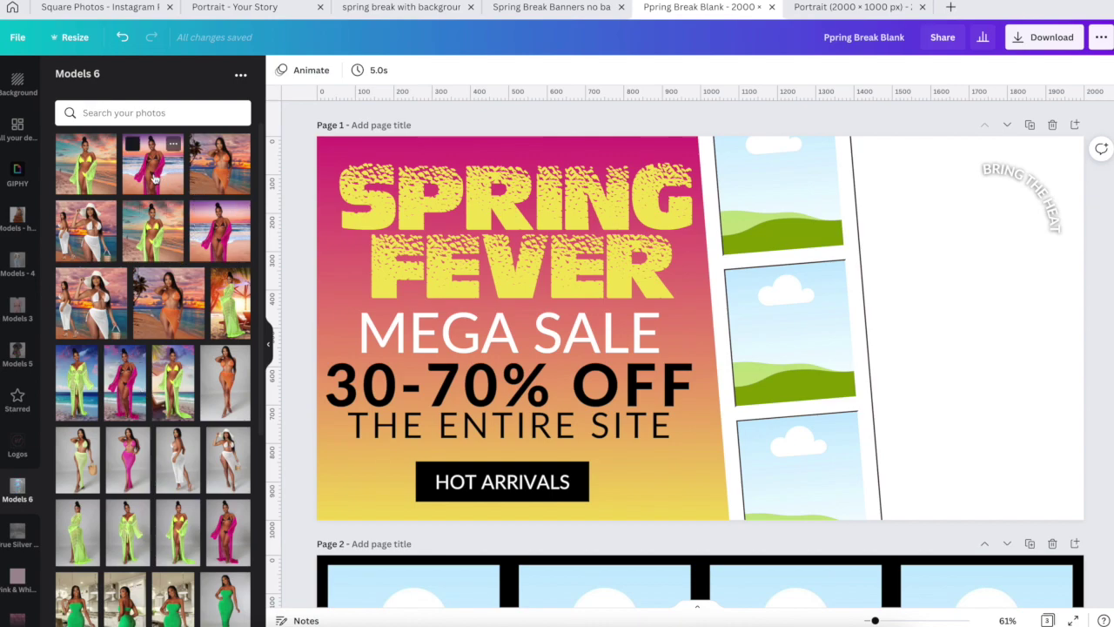
{"action": "left_click_drag", "start_coordinate": [154, 177], "coordinate": [126, 272]}
{"action": "left_click_drag", "start_coordinate": [216, 162], "coordinate": [761, 161]}
{"action": "left_click_drag", "start_coordinate": [87, 234], "coordinate": [750, 292]}
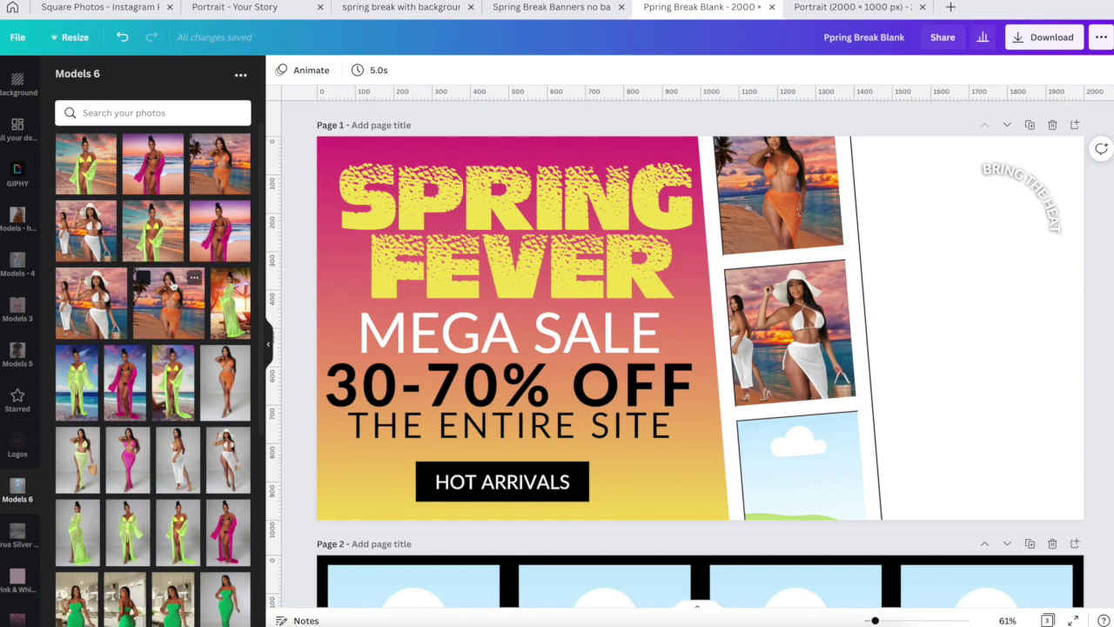
{"action": "left_click_drag", "start_coordinate": [85, 164], "coordinate": [797, 442]}
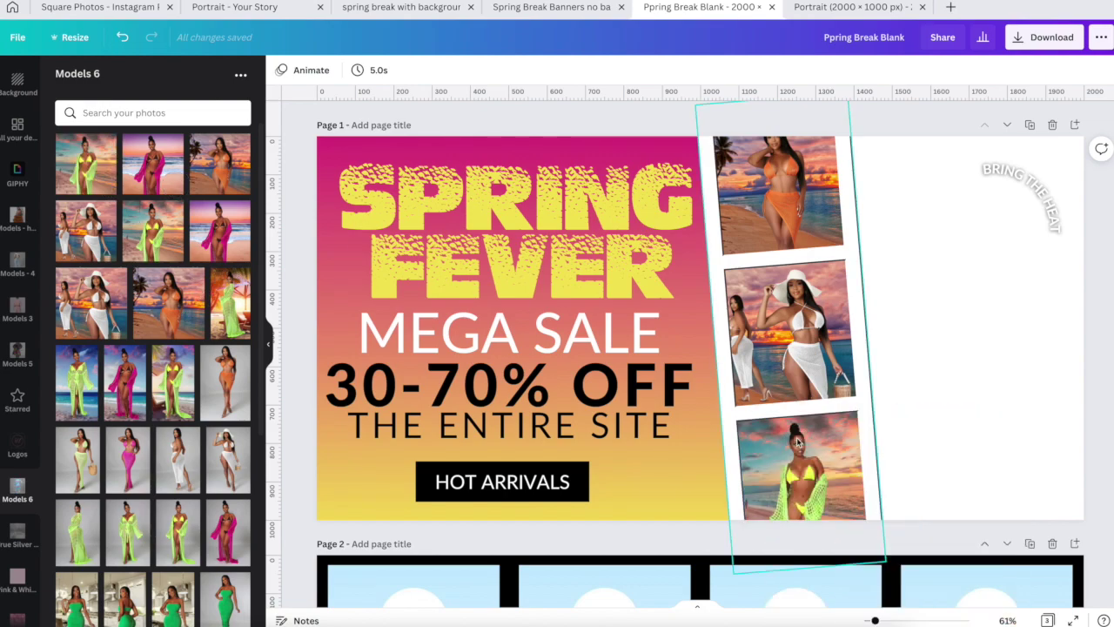
- Set the recently used beach photo with umbrella and loungers as page 1's background and flip it horizontally
{"action": "scroll", "coordinate": [5, 184], "scroll_direction": "up", "scroll_amount": 3}
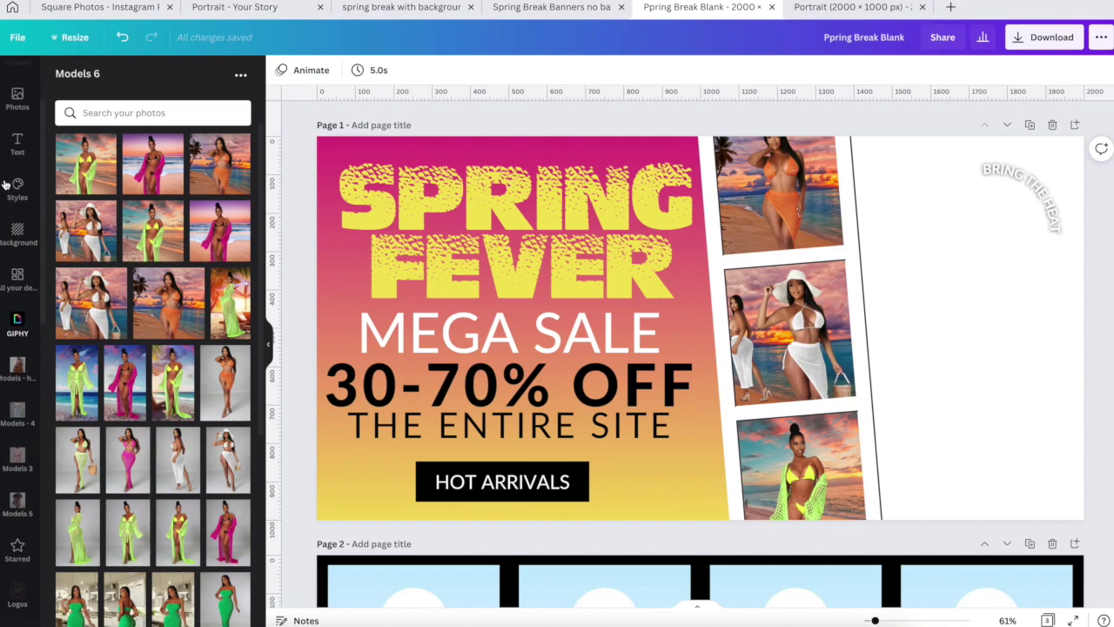
{"action": "left_click", "coordinate": [18, 121]}
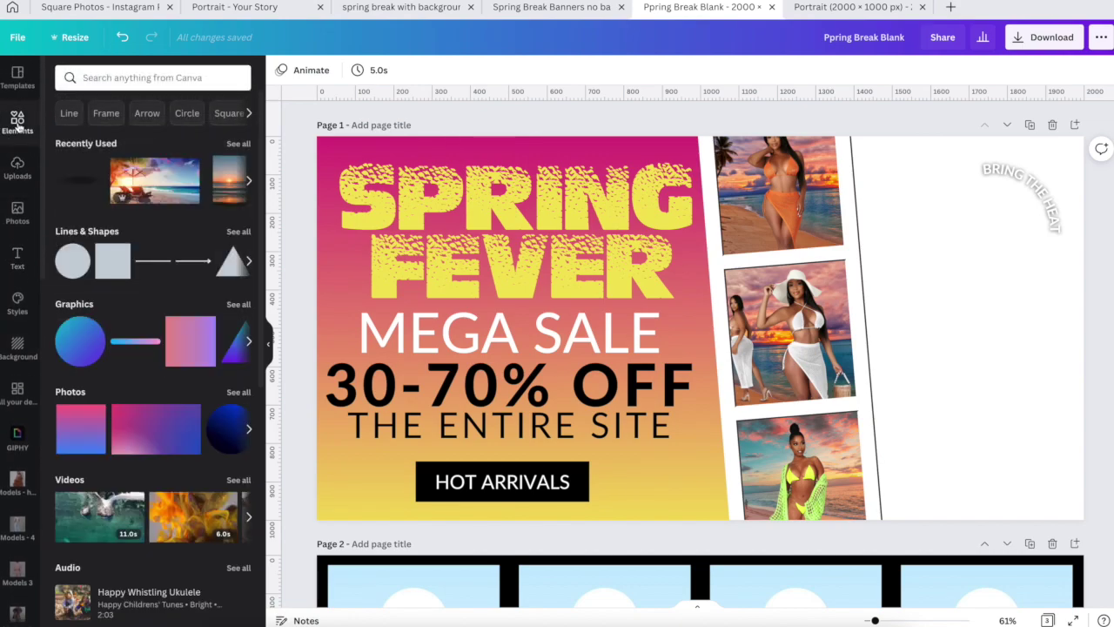
{"action": "left_click_drag", "start_coordinate": [152, 180], "coordinate": [919, 146]}
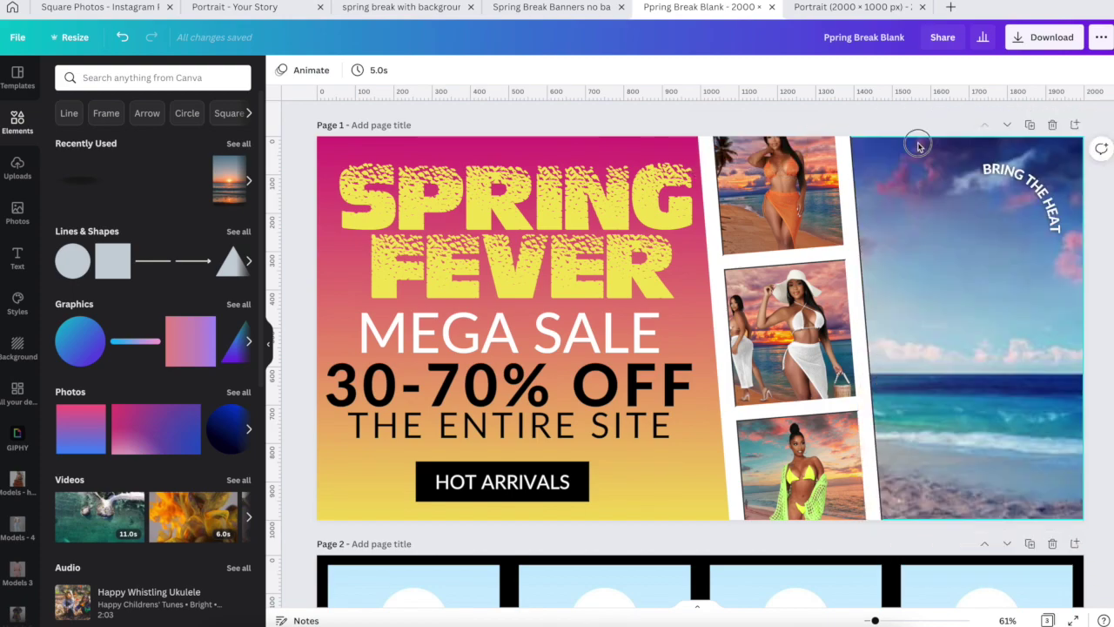
{"action": "left_click", "coordinate": [927, 235]}
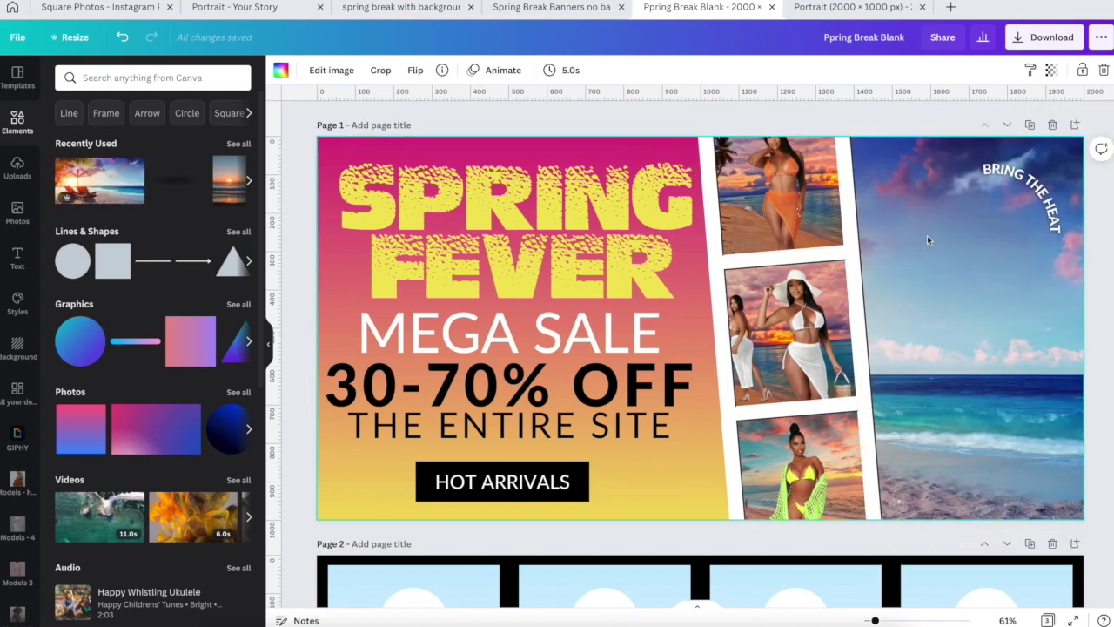
{"action": "left_click", "coordinate": [411, 71]}
{"action": "left_click", "coordinate": [442, 104]}
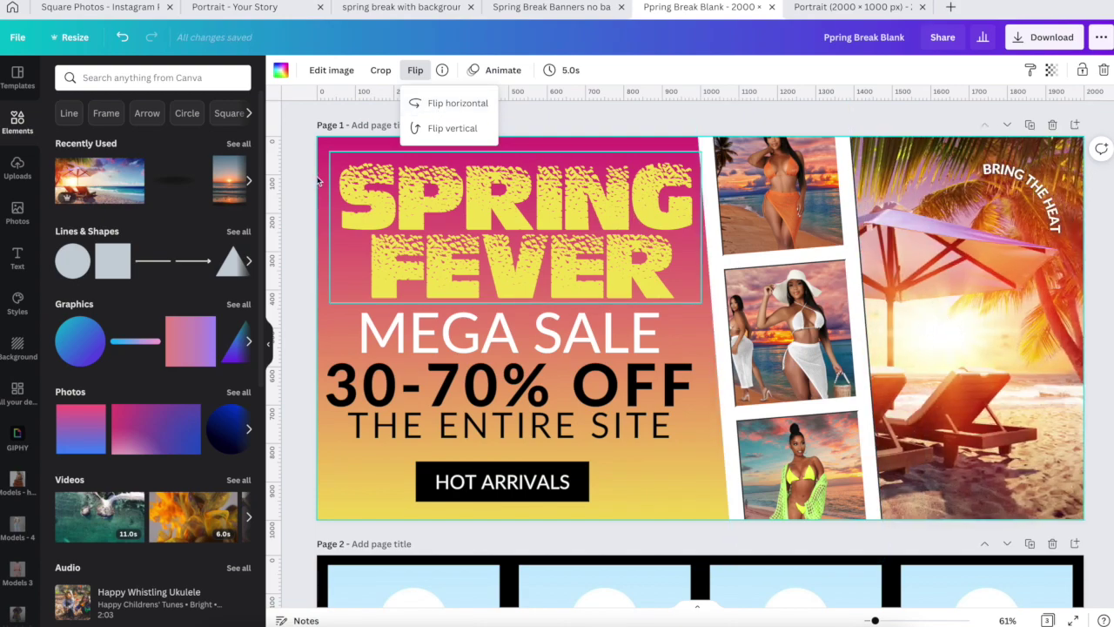
{"action": "key", "text": "Escape"}
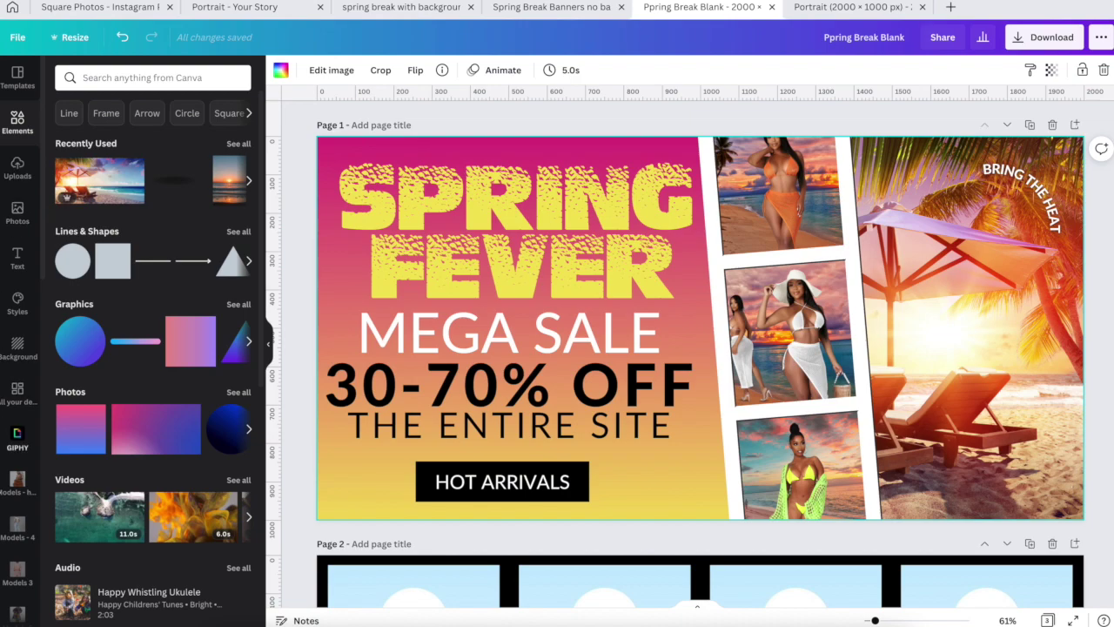
- Add the full-length studio photo of the model in the pink cover-up from Models 6 and move it toward the beach background
{"action": "scroll", "coordinate": [10, 539], "scroll_direction": "down", "scroll_amount": 2}
{"action": "scroll", "coordinate": [10, 542], "scroll_direction": "down", "scroll_amount": 3}
{"action": "left_click", "coordinate": [11, 538]}
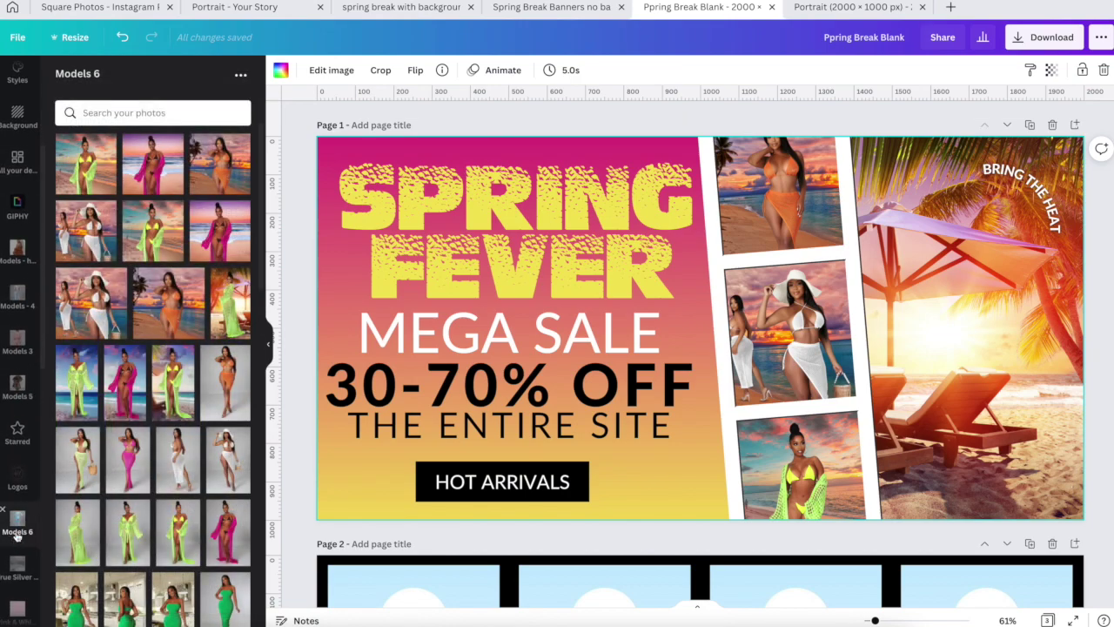
{"action": "scroll", "coordinate": [196, 399], "scroll_direction": "down", "scroll_amount": 3}
{"action": "scroll", "coordinate": [196, 399], "scroll_direction": "down", "scroll_amount": 1}
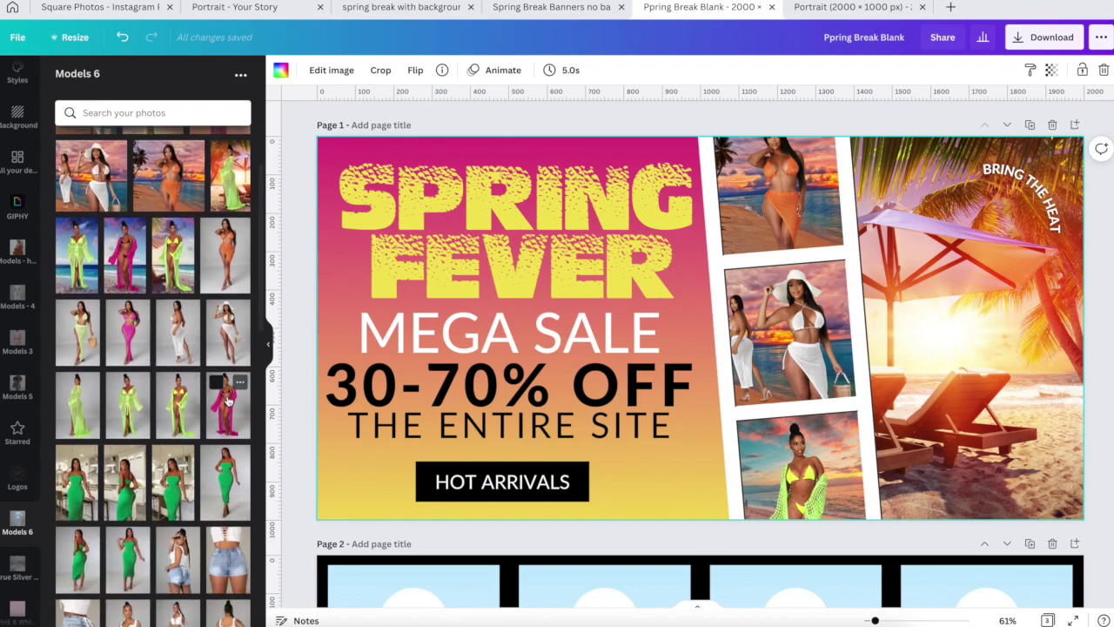
{"action": "left_click", "coordinate": [222, 392]}
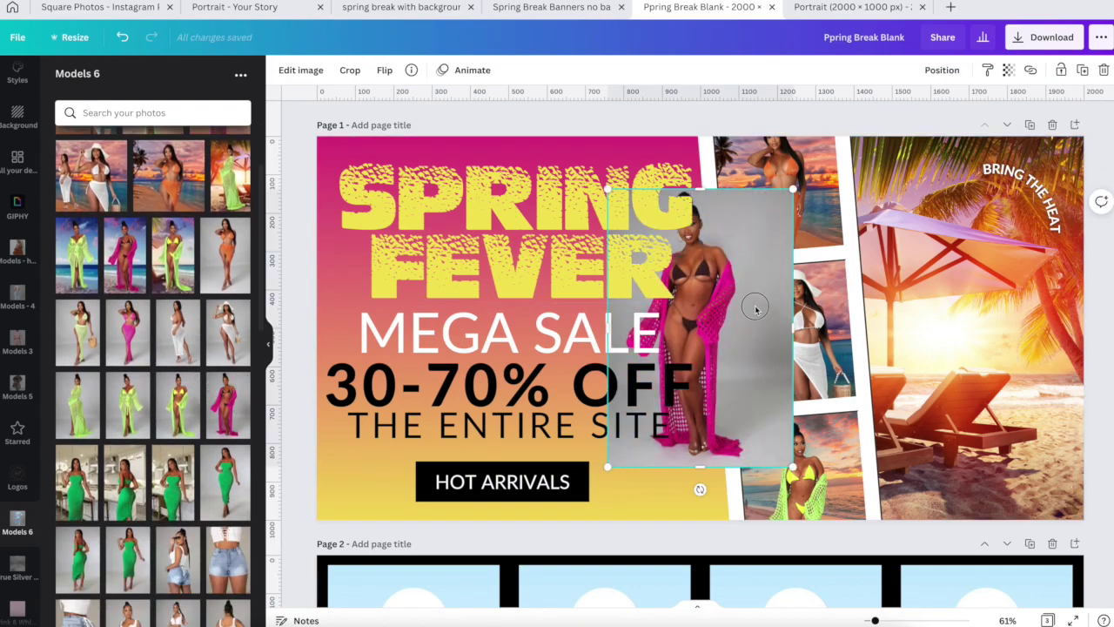
{"action": "left_click_drag", "start_coordinate": [755, 308], "coordinate": [932, 306]}
- Remove the grey background from the pink cover-up photo, then enlarge the cut-out and position it over the beach scene
{"action": "left_click", "coordinate": [301, 70]}
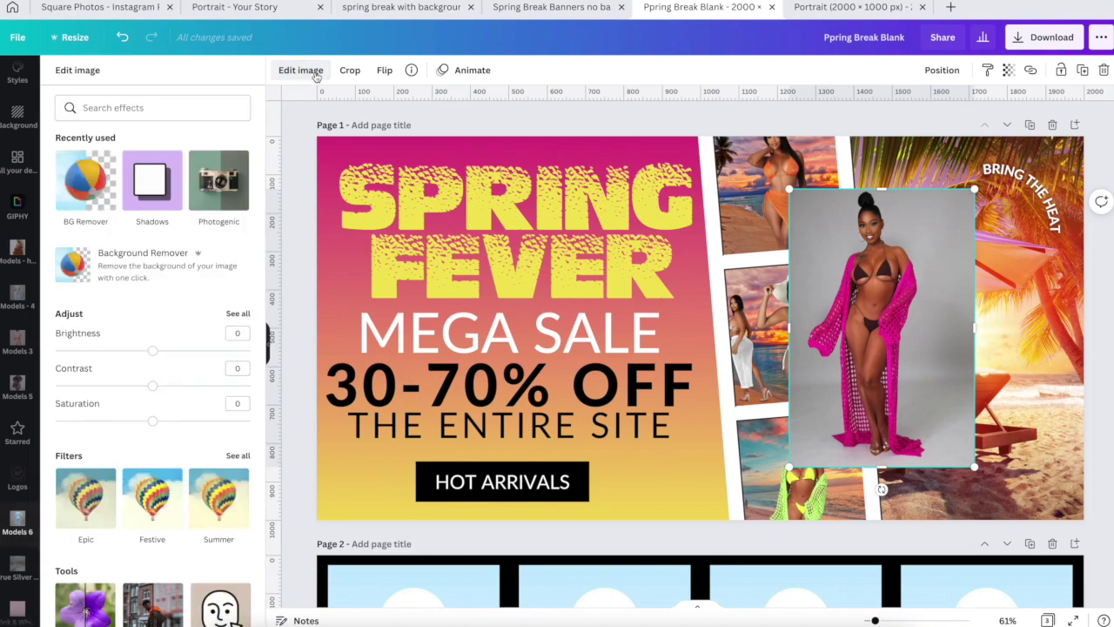
{"action": "left_click", "coordinate": [92, 179]}
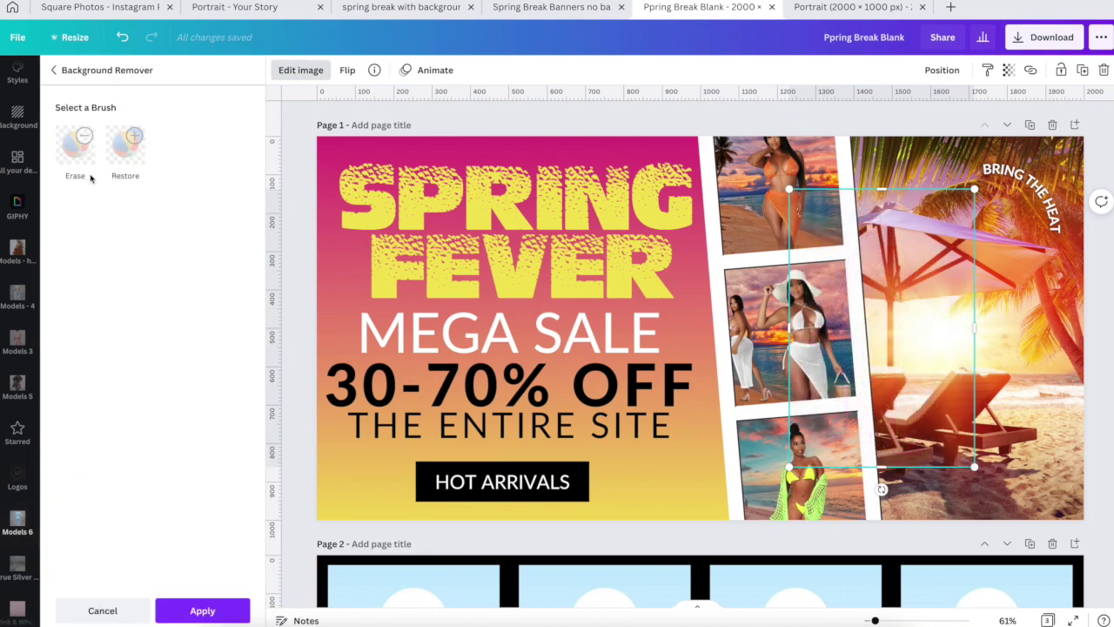
{"action": "left_click", "coordinate": [202, 611]}
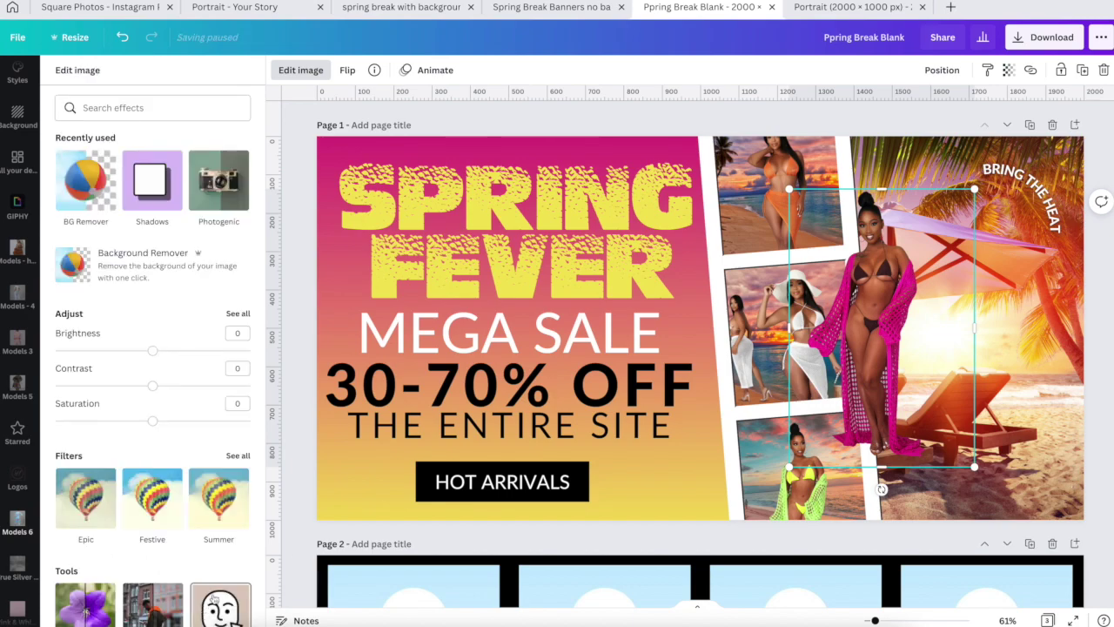
{"action": "left_click_drag", "start_coordinate": [786, 469], "coordinate": [735, 548]}
{"action": "left_click_drag", "start_coordinate": [830, 424], "coordinate": [930, 481]}
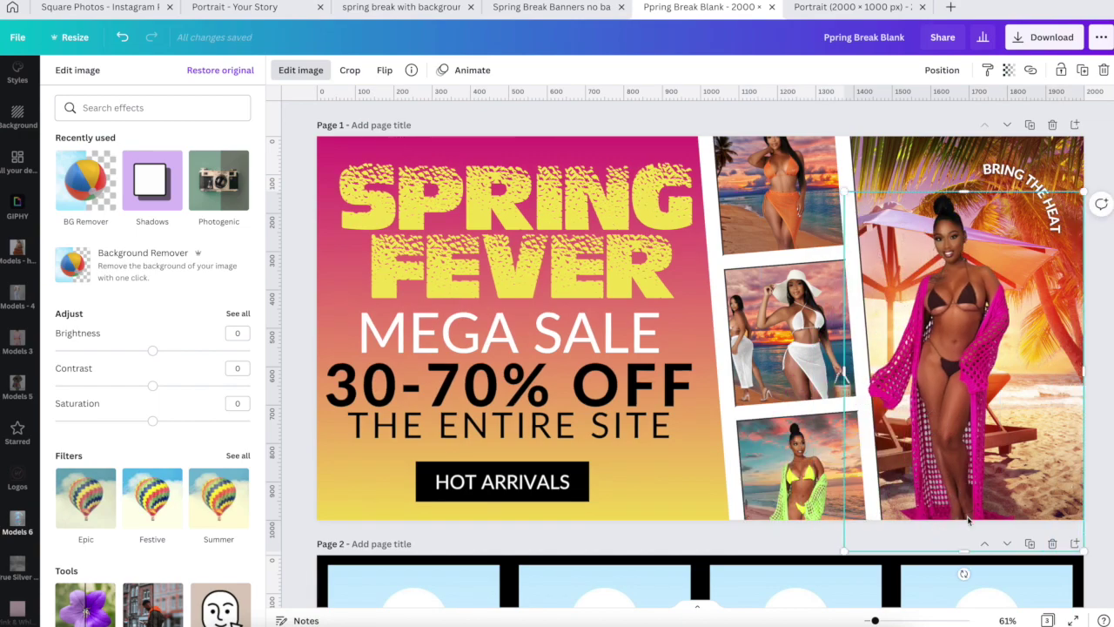
- Crop the lower legs off the pink cover-up cut-out, then enlarge and reposition it down to page 1's lower edge
{"action": "left_click_drag", "start_coordinate": [965, 546], "coordinate": [965, 435]}
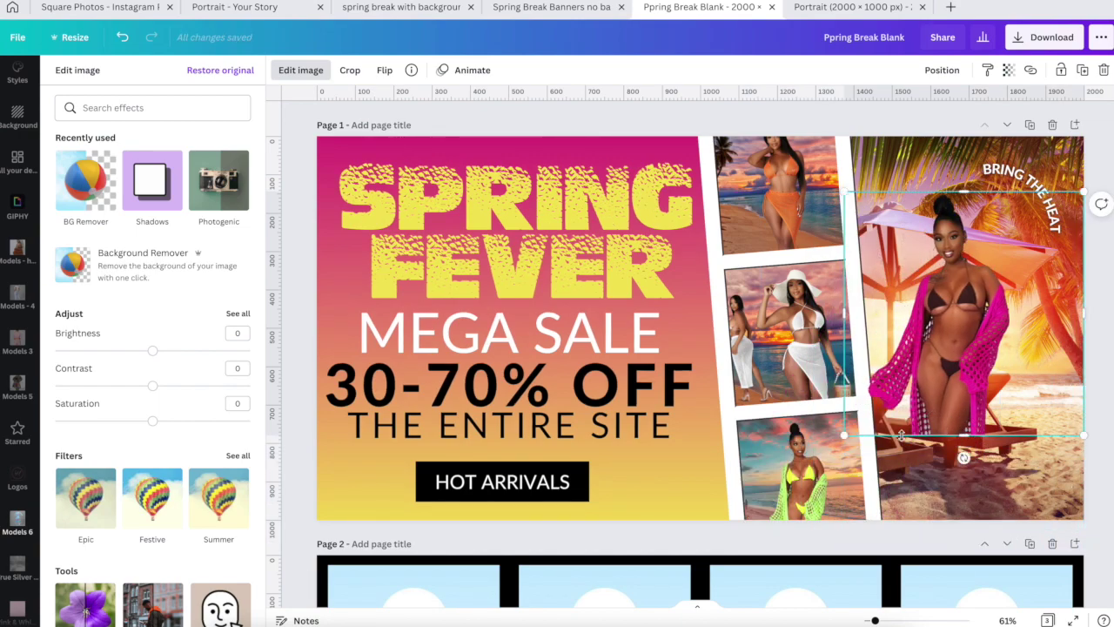
{"action": "left_click_drag", "start_coordinate": [844, 435], "coordinate": [763, 521]}
{"action": "left_click_drag", "start_coordinate": [888, 420], "coordinate": [931, 422]}
{"action": "left_click_drag", "start_coordinate": [805, 191], "coordinate": [749, 168]}
{"action": "left_click_drag", "start_coordinate": [920, 338], "coordinate": [952, 335]}
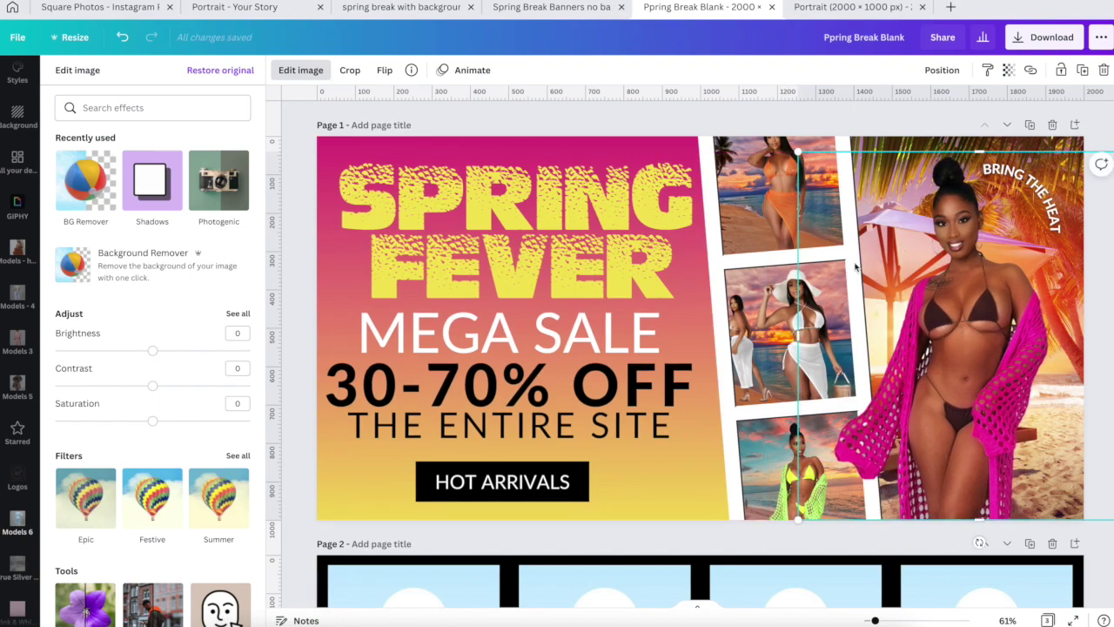
{"action": "left_click", "coordinate": [625, 129]}
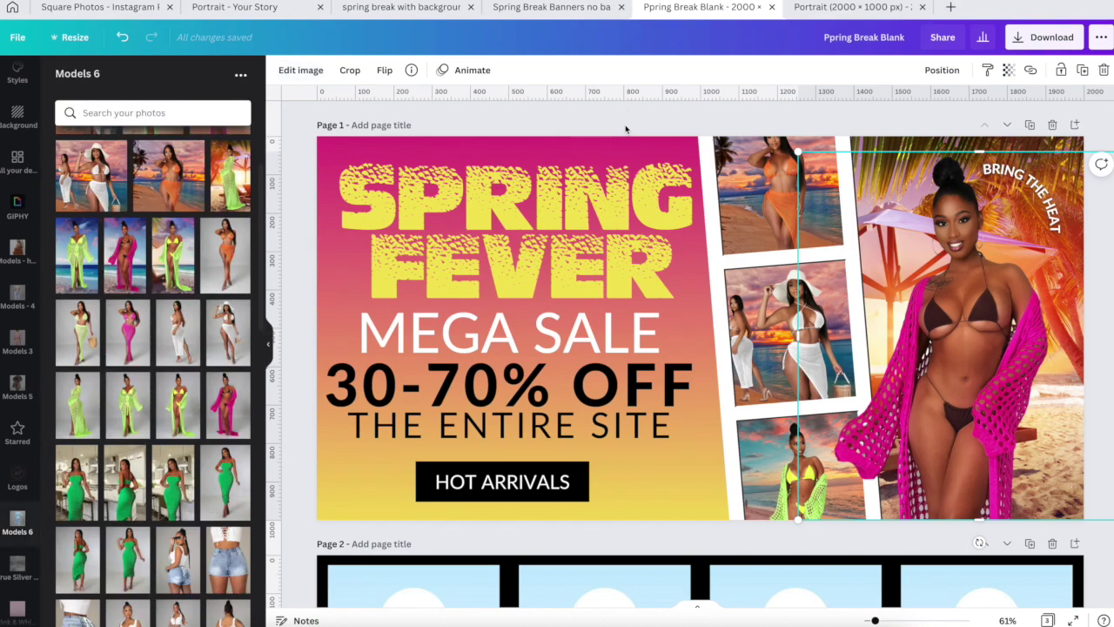
{"action": "left_click", "coordinate": [625, 129]}
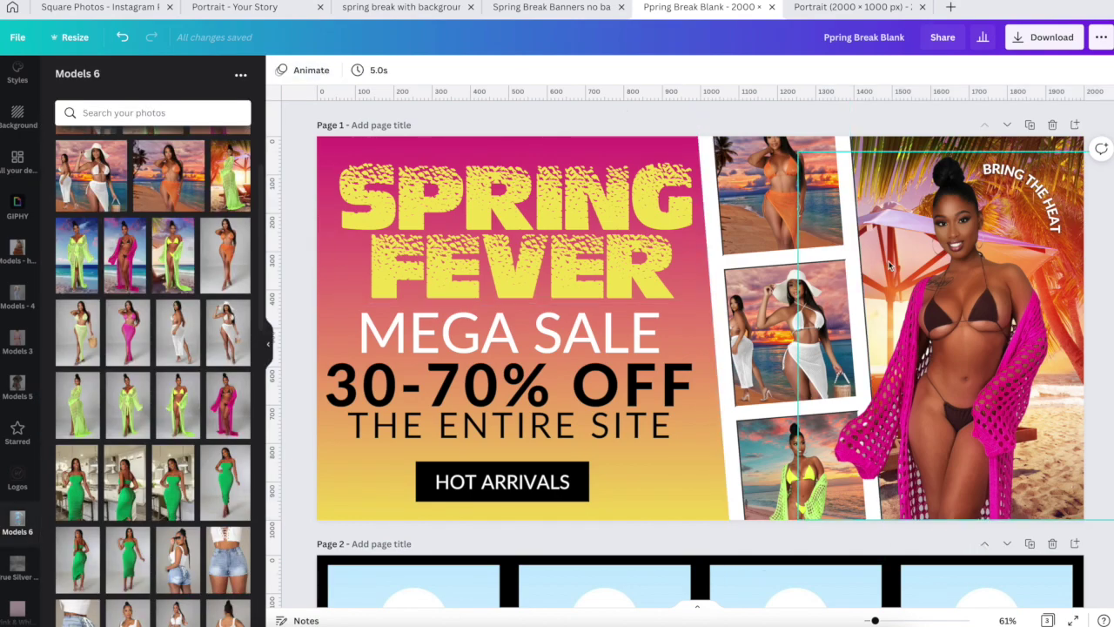
- Fill page 2's four frames with the full-length beach photos from Models 6: green back view, closed green, pink and open green cover-ups
{"action": "scroll", "coordinate": [980, 327], "scroll_direction": "down", "scroll_amount": 4}
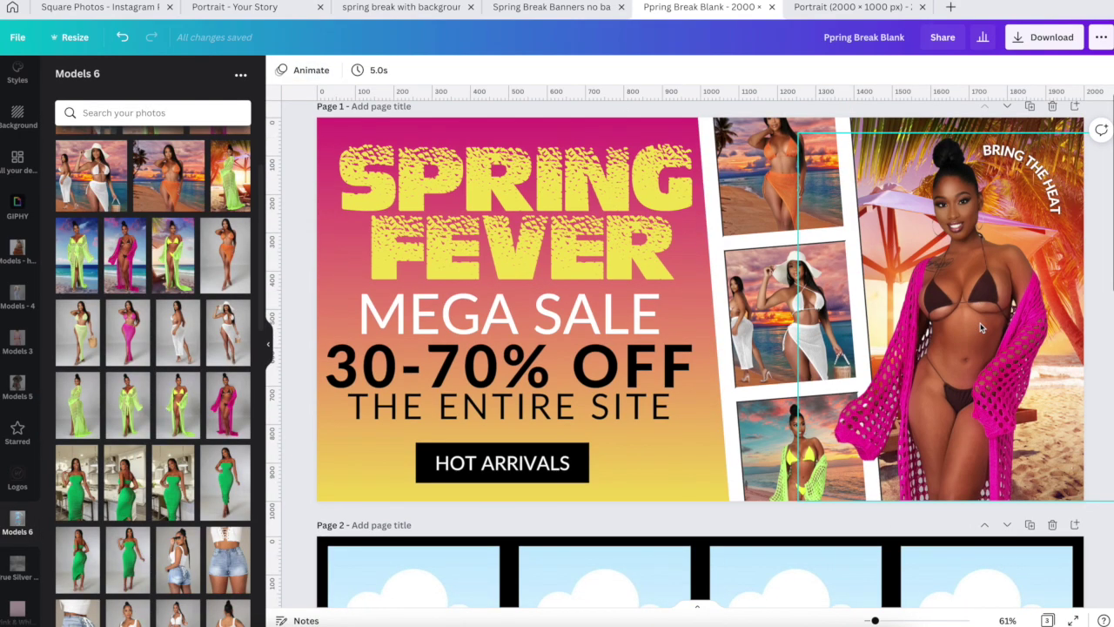
{"action": "scroll", "coordinate": [980, 328], "scroll_direction": "up", "scroll_amount": 4}
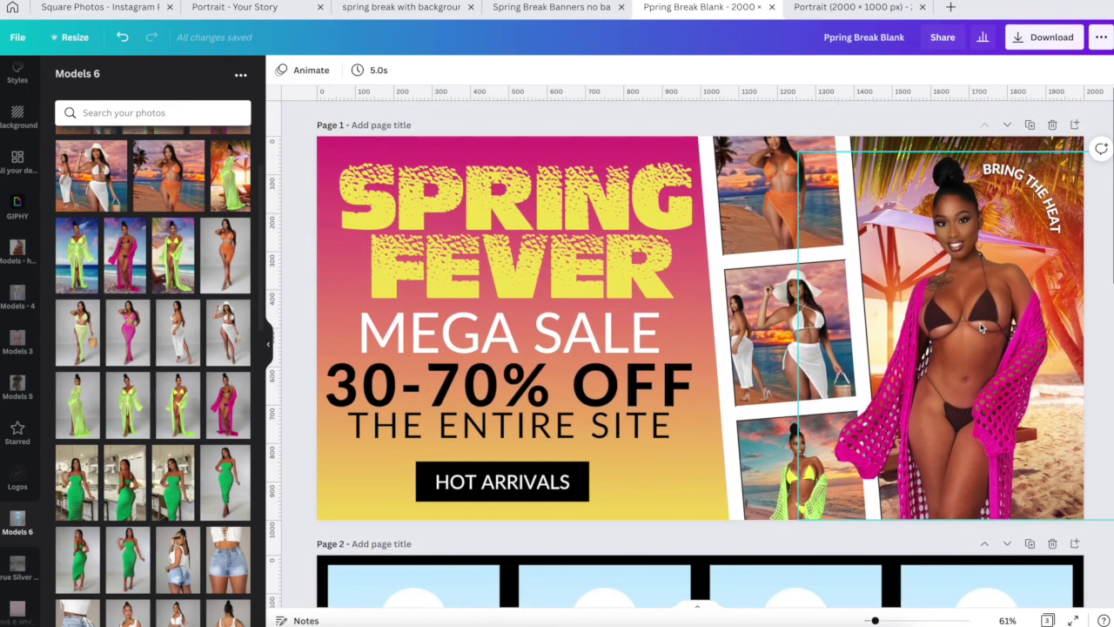
{"action": "scroll", "coordinate": [980, 327], "scroll_direction": "down", "scroll_amount": 7}
{"action": "scroll", "coordinate": [981, 327], "scroll_direction": "down", "scroll_amount": 2}
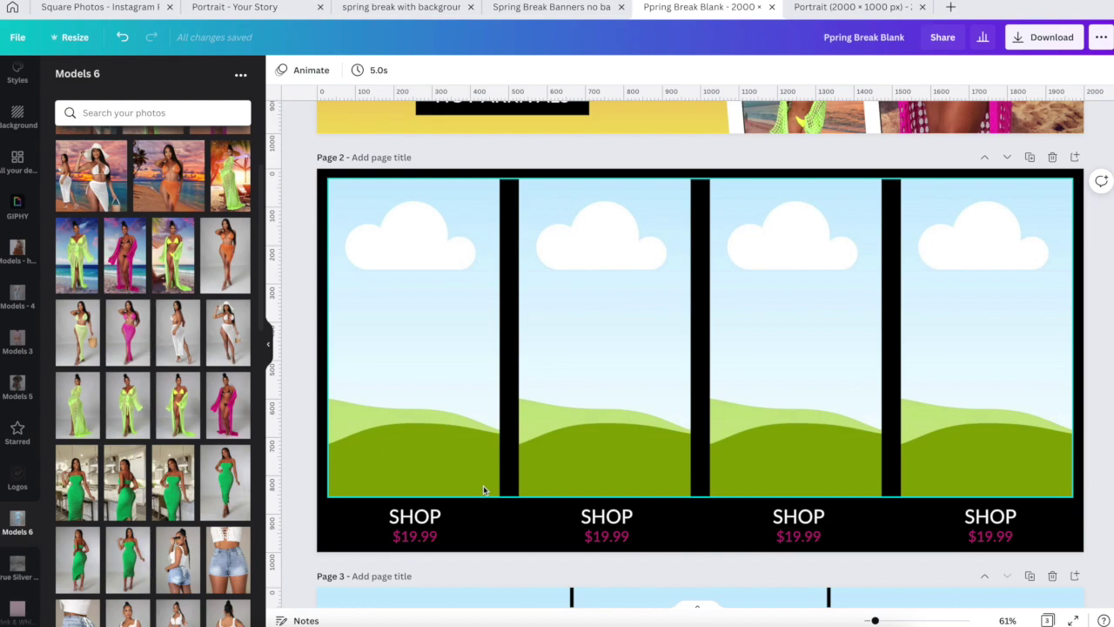
{"action": "scroll", "coordinate": [483, 485], "scroll_direction": "up", "scroll_amount": 1}
{"action": "scroll", "coordinate": [483, 485], "scroll_direction": "down", "scroll_amount": 1}
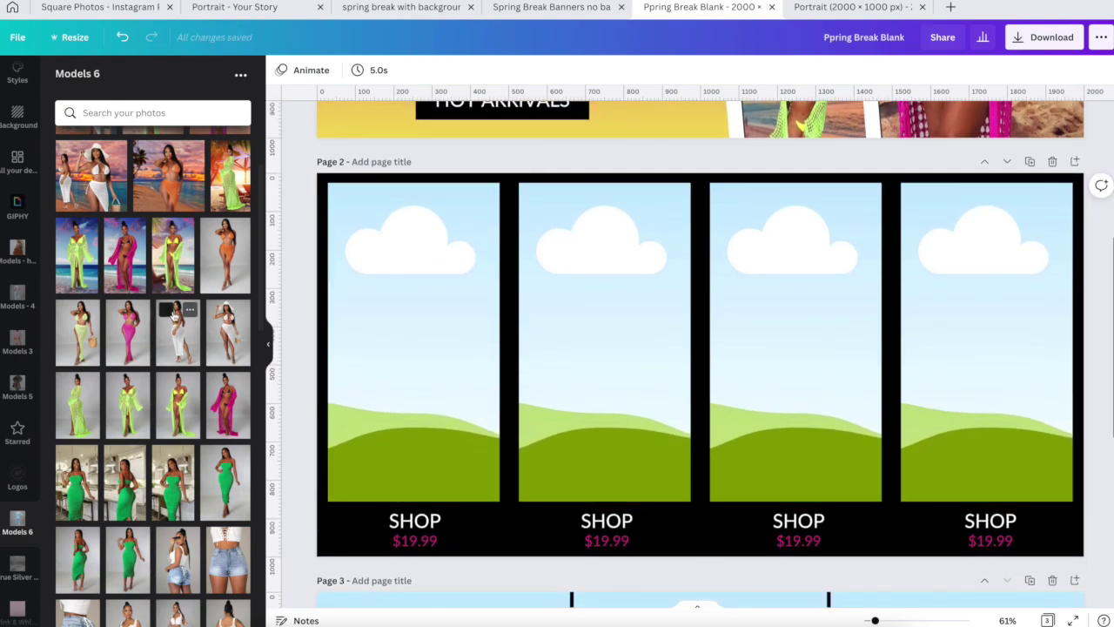
{"action": "left_click_drag", "start_coordinate": [222, 174], "coordinate": [396, 261]}
{"action": "left_click_drag", "start_coordinate": [78, 255], "coordinate": [520, 284]}
{"action": "left_click_drag", "start_coordinate": [124, 255], "coordinate": [769, 278]}
{"action": "left_click_drag", "start_coordinate": [171, 275], "coordinate": [922, 256]}
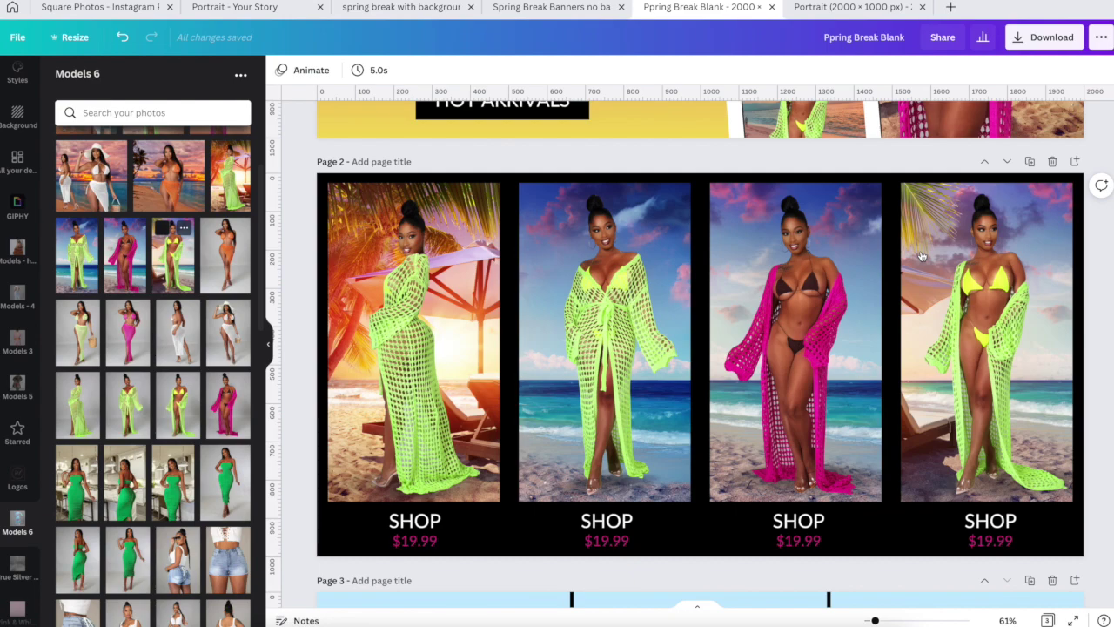
- Place the full-length pink cover-up beach photo in page 3's first frame and reposition it within the frame
{"action": "scroll", "coordinate": [922, 256], "scroll_direction": "down", "scroll_amount": 1}
{"action": "scroll", "coordinate": [922, 256], "scroll_direction": "down", "scroll_amount": 4}
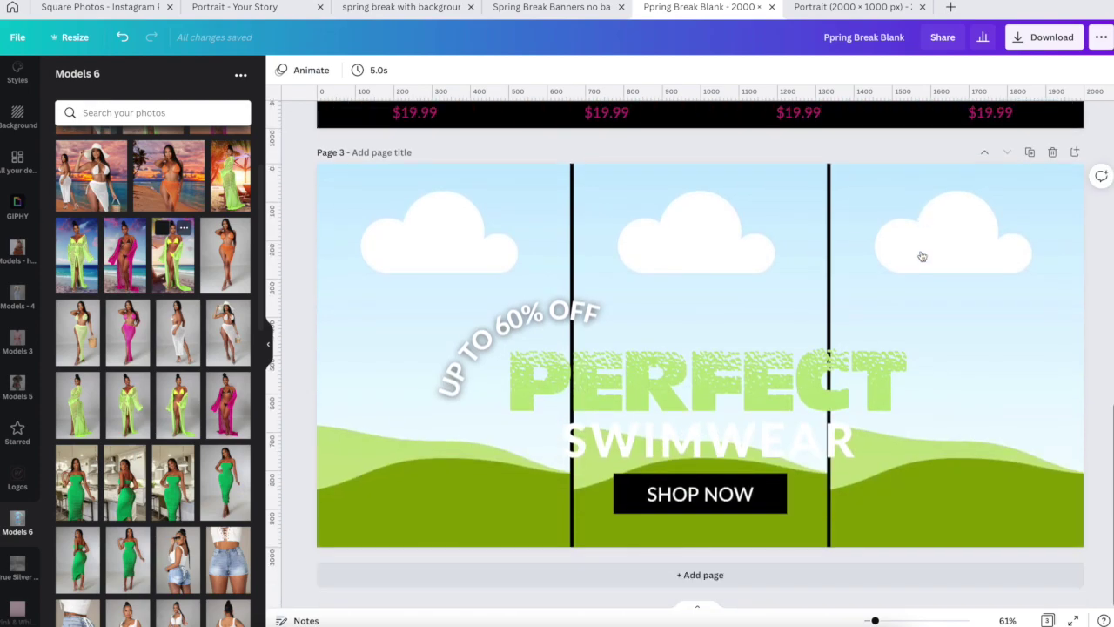
{"action": "scroll", "coordinate": [175, 250], "scroll_direction": "up", "scroll_amount": 3}
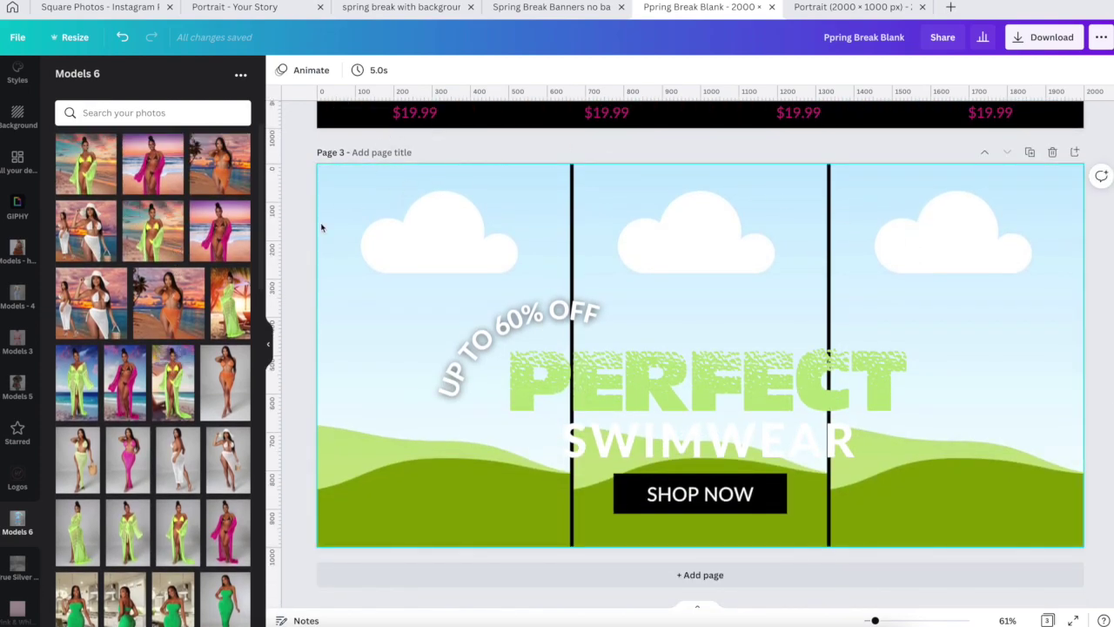
{"action": "left_click_drag", "start_coordinate": [114, 355], "coordinate": [360, 291]}
{"action": "left_click", "coordinate": [401, 281]}
{"action": "double_click", "coordinate": [401, 282]}
{"action": "left_click_drag", "start_coordinate": [398, 286], "coordinate": [376, 289]}
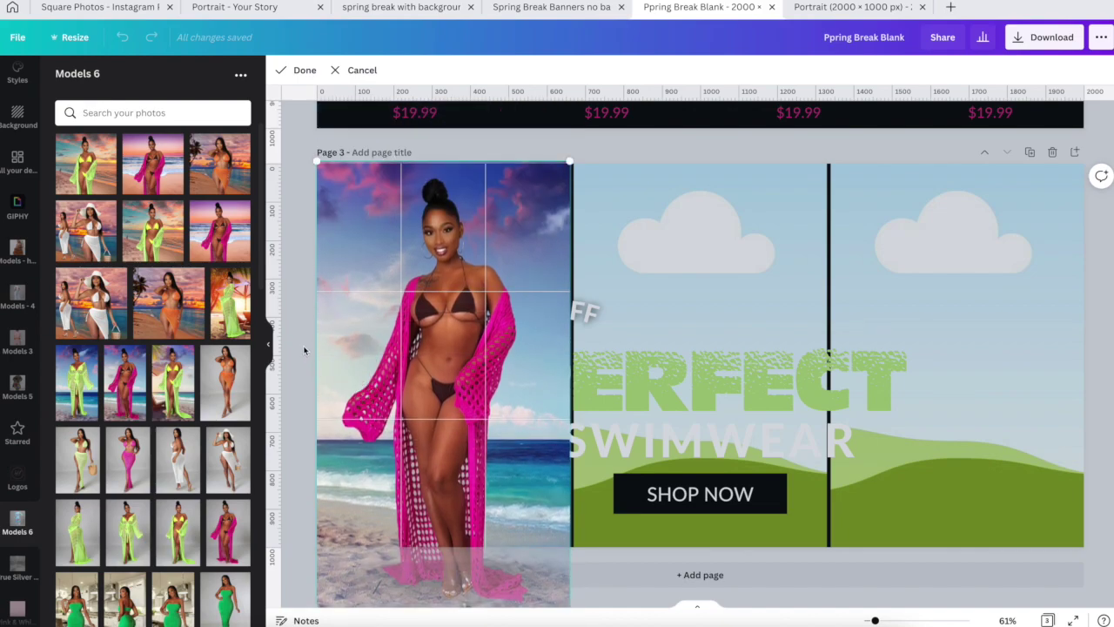
{"action": "key", "text": "Return"}
- Fill page 3's three frames with the orange swimwear, pink cover-up and yellow bikini beach photos from Models 6, in that order
{"action": "left_click_drag", "start_coordinate": [168, 302], "coordinate": [365, 272]}
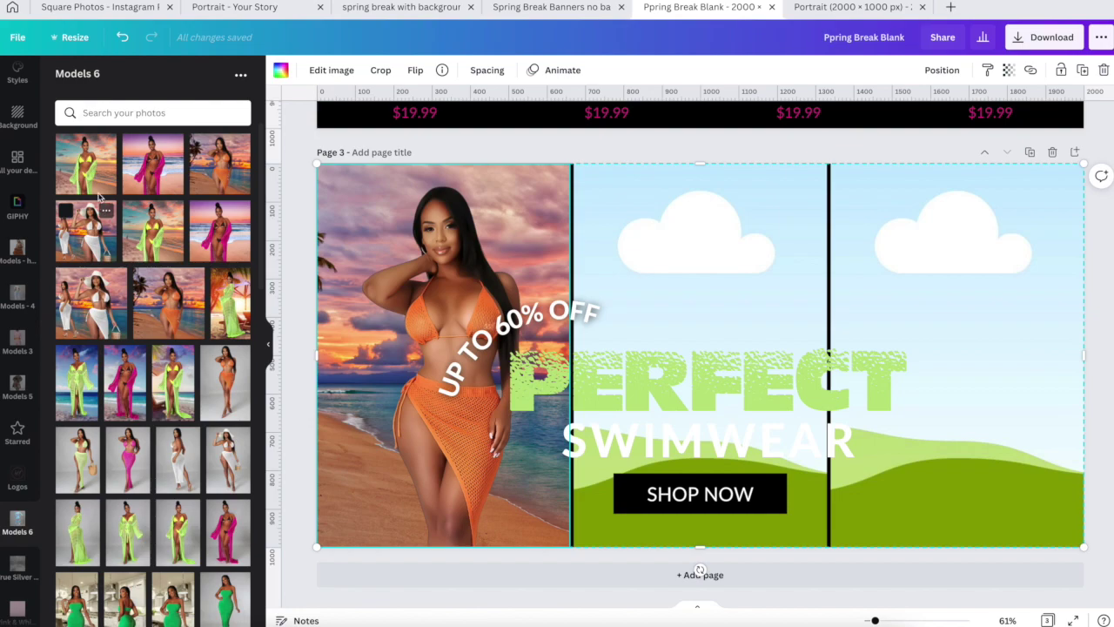
{"action": "left_click_drag", "start_coordinate": [87, 174], "coordinate": [719, 219]}
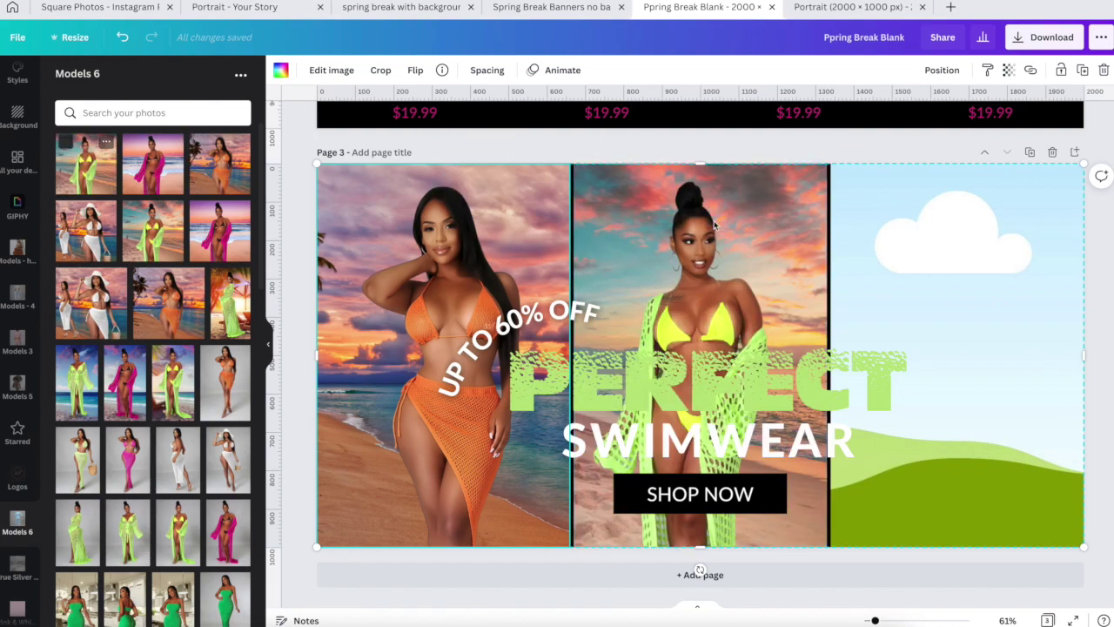
{"action": "left_click_drag", "start_coordinate": [85, 163], "coordinate": [1020, 252]}
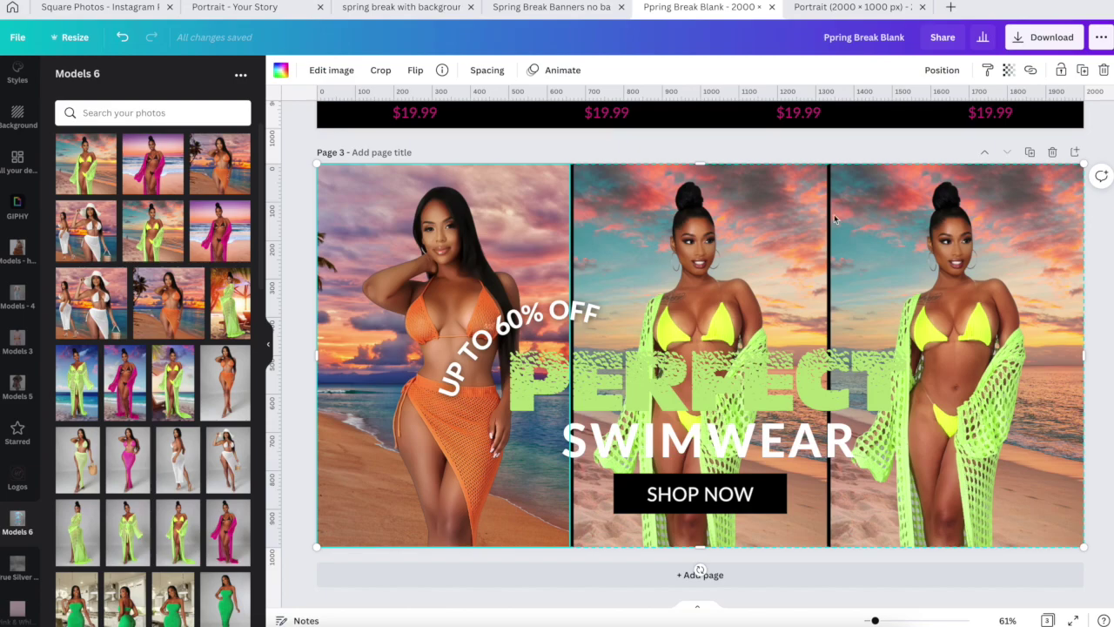
{"action": "left_click_drag", "start_coordinate": [246, 178], "coordinate": [645, 252]}
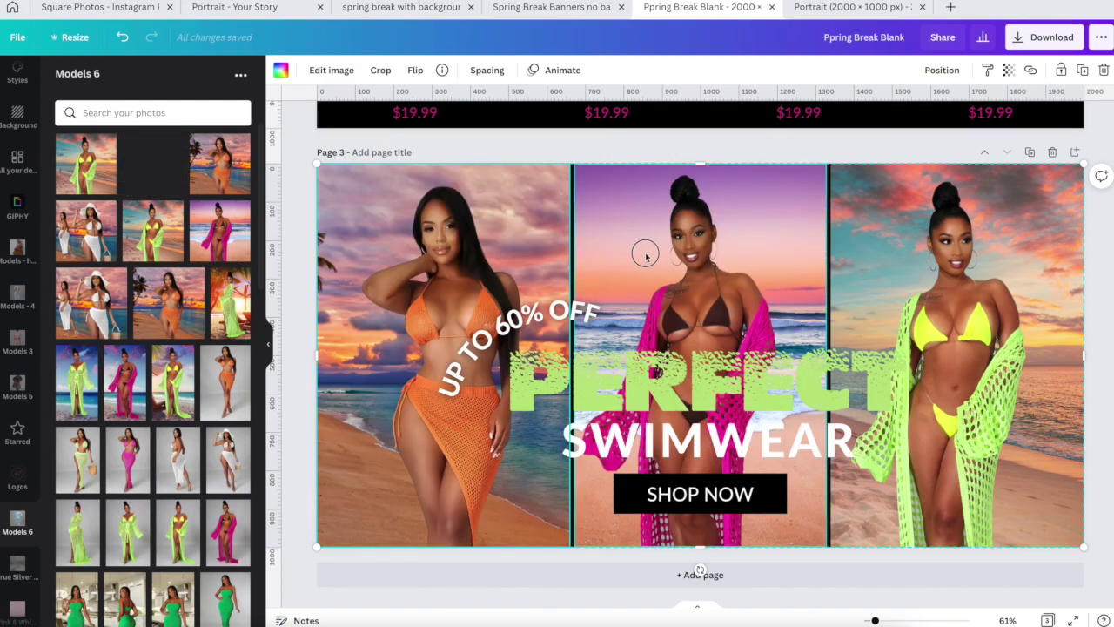
- Review the filled photo frames on pages 2 and 3, and return to the page 1 banner
{"action": "scroll", "coordinate": [646, 255], "scroll_direction": "up", "scroll_amount": 5}
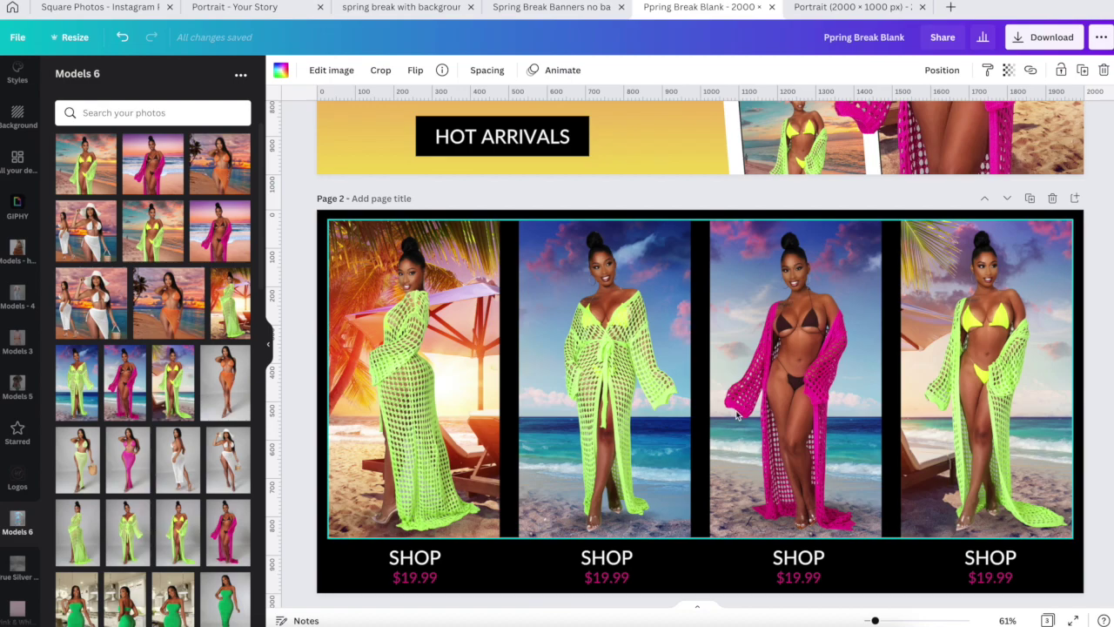
{"action": "scroll", "coordinate": [736, 417], "scroll_direction": "down", "scroll_amount": 5}
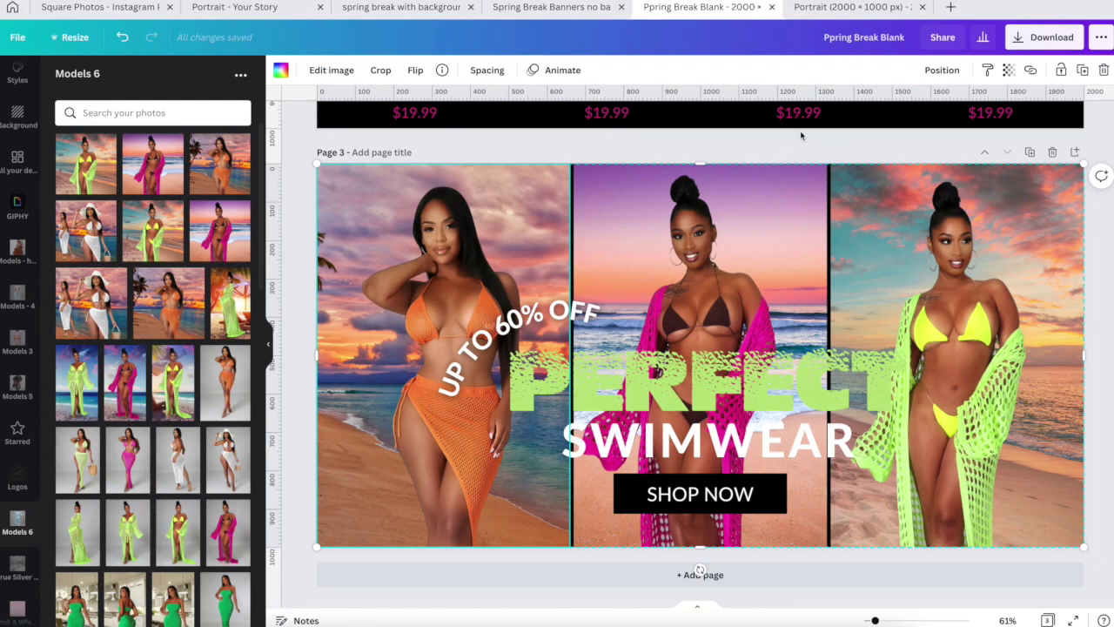
{"action": "left_click", "coordinate": [761, 150]}
{"action": "scroll", "coordinate": [761, 148], "scroll_direction": "up", "scroll_amount": 10}
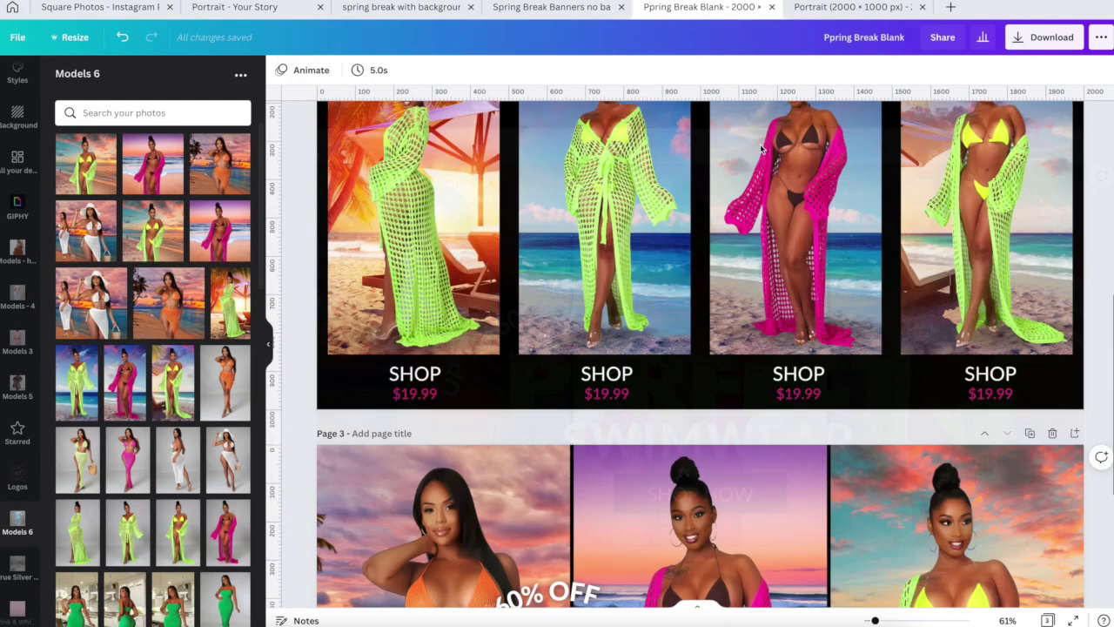
{"action": "scroll", "coordinate": [760, 148], "scroll_direction": "down", "scroll_amount": 10}
{"action": "scroll", "coordinate": [760, 144], "scroll_direction": "up", "scroll_amount": 10}
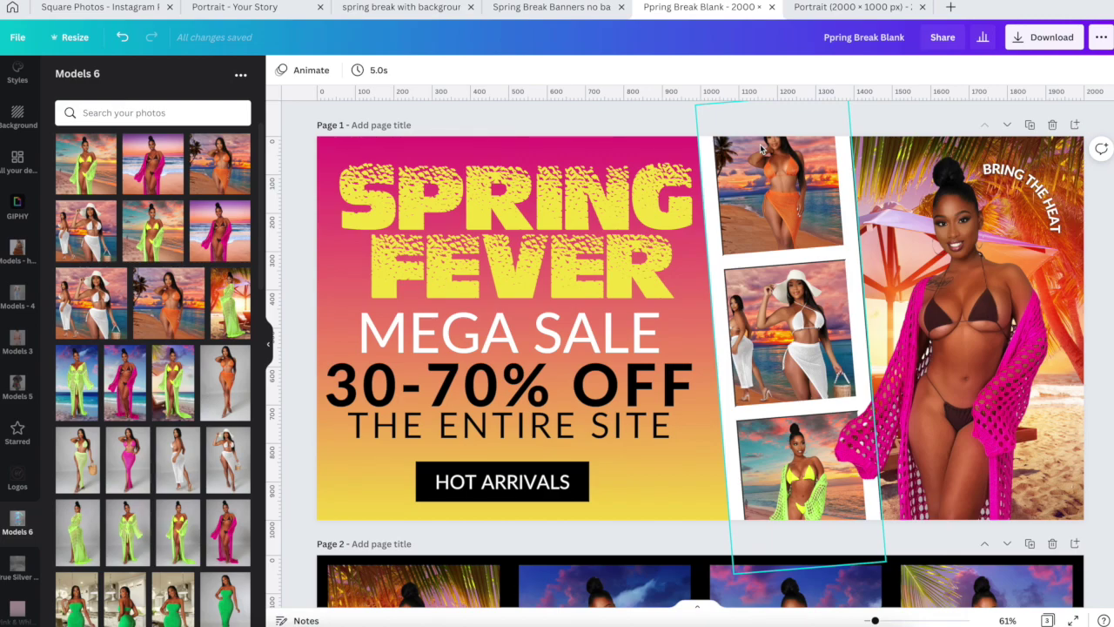
- Inspect page 1's SPRING FEVER and MEGA SALE text, then look through all three finished banners once more
{"action": "left_click", "coordinate": [678, 118]}
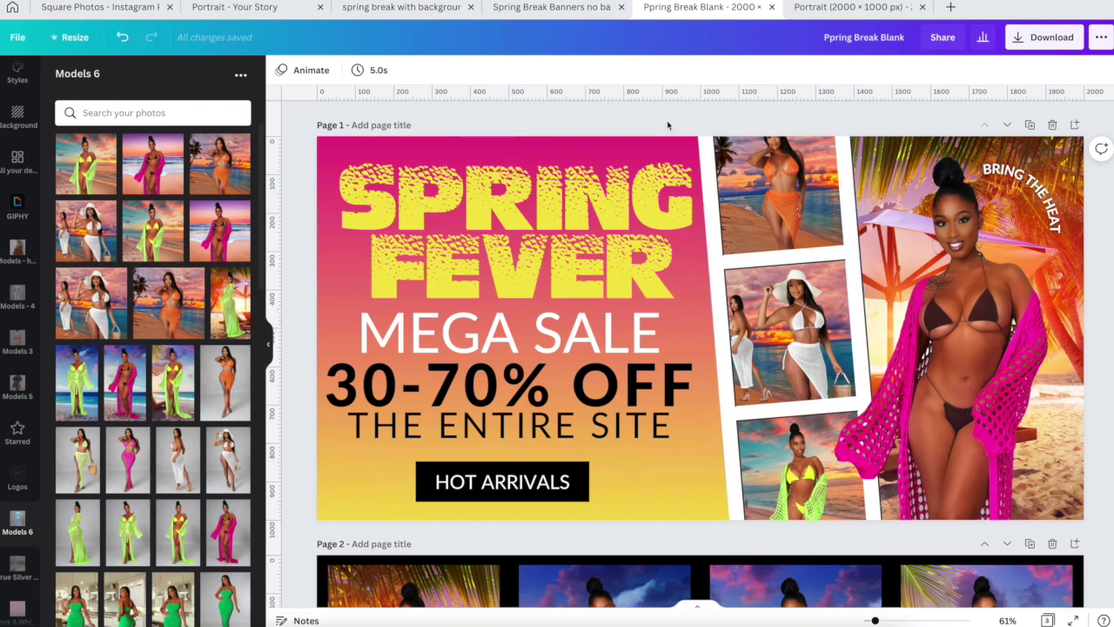
{"action": "left_click", "coordinate": [522, 261]}
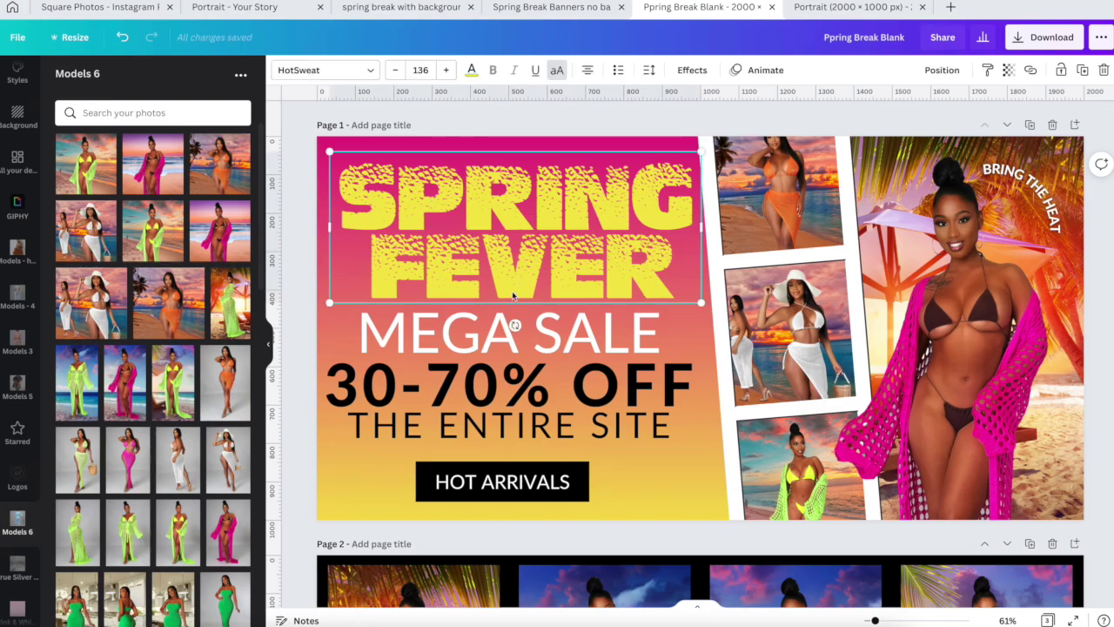
{"action": "left_click", "coordinate": [510, 331]}
{"action": "scroll", "coordinate": [477, 330], "scroll_direction": "down", "scroll_amount": 5}
{"action": "scroll", "coordinate": [477, 330], "scroll_direction": "down", "scroll_amount": 2}
{"action": "scroll", "coordinate": [462, 339], "scroll_direction": "up", "scroll_amount": 4}
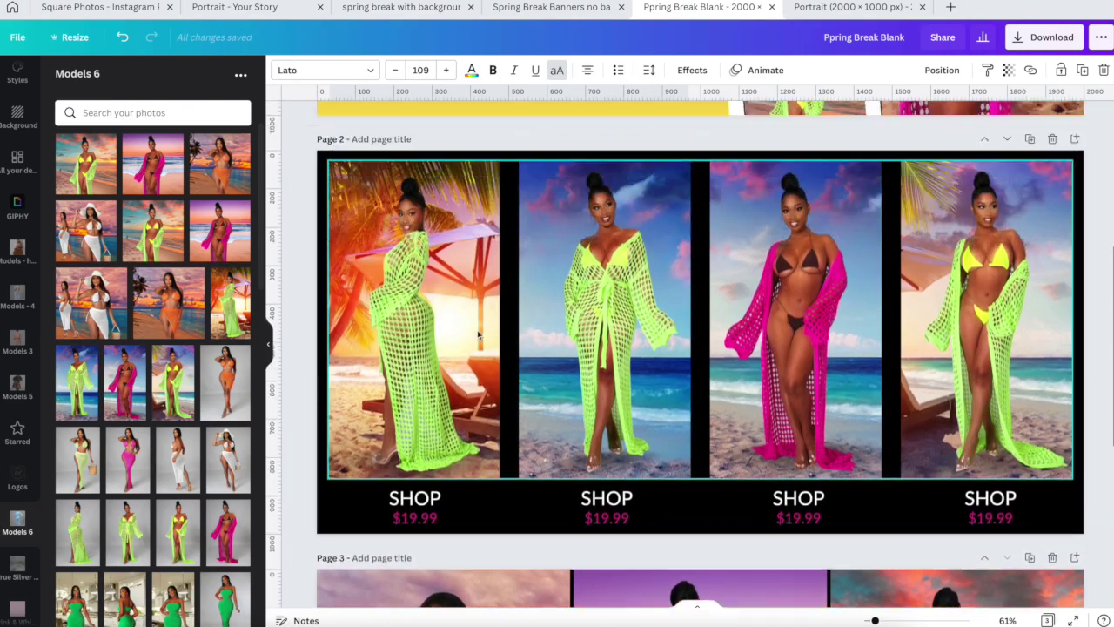
{"action": "scroll", "coordinate": [442, 347], "scroll_direction": "down", "scroll_amount": 3}
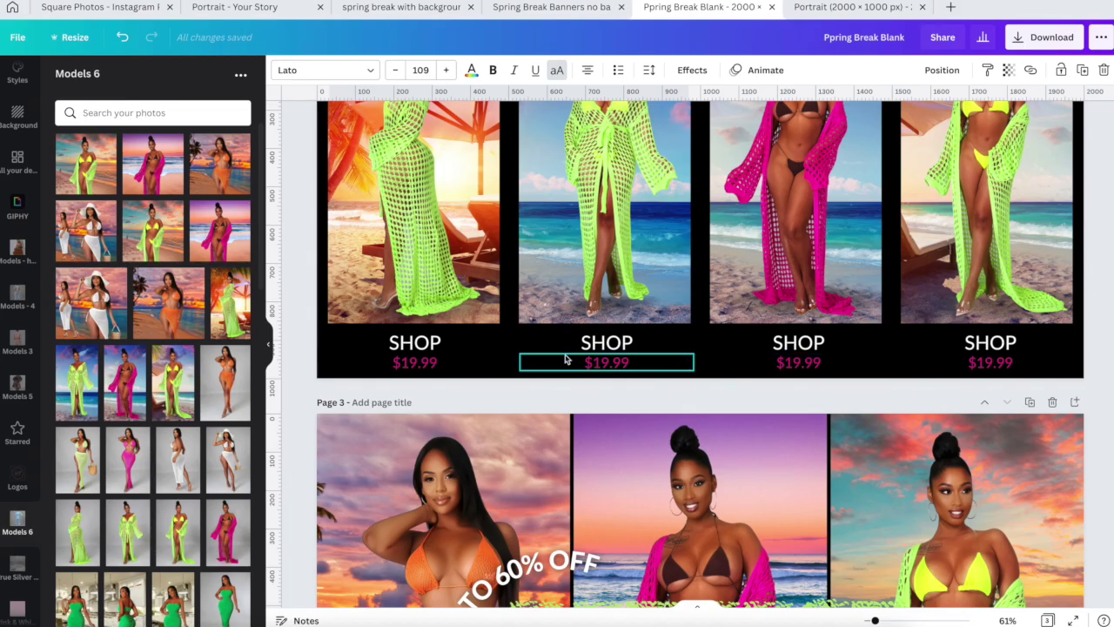
{"action": "scroll", "coordinate": [940, 336], "scroll_direction": "up", "scroll_amount": 1}
{"action": "scroll", "coordinate": [940, 335], "scroll_direction": "down", "scroll_amount": 4}
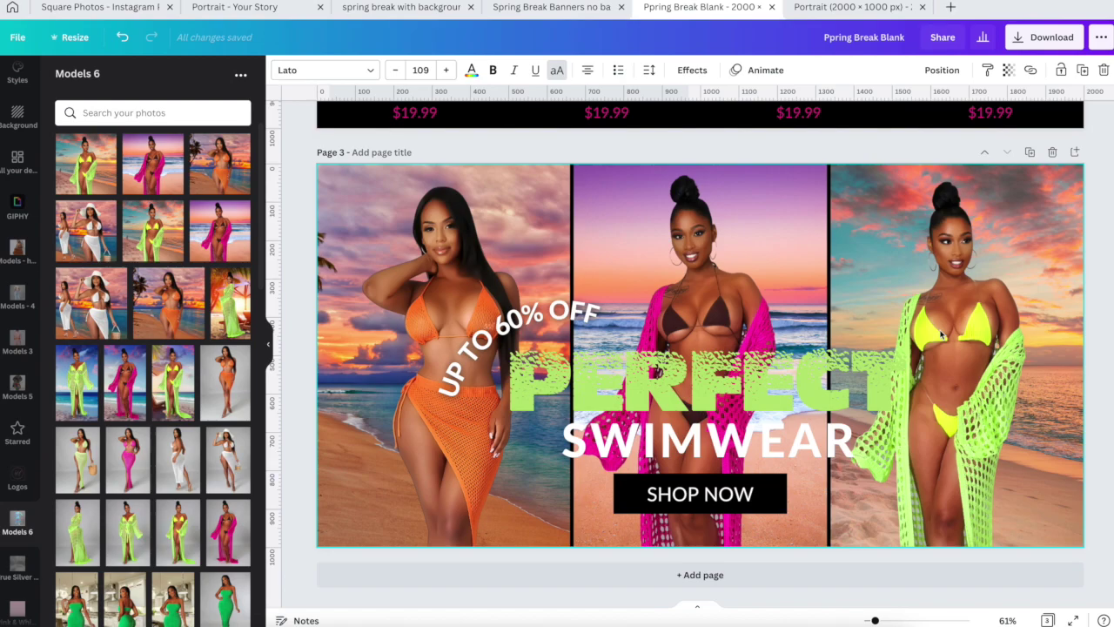
{"action": "scroll", "coordinate": [941, 335], "scroll_direction": "up", "scroll_amount": 9}
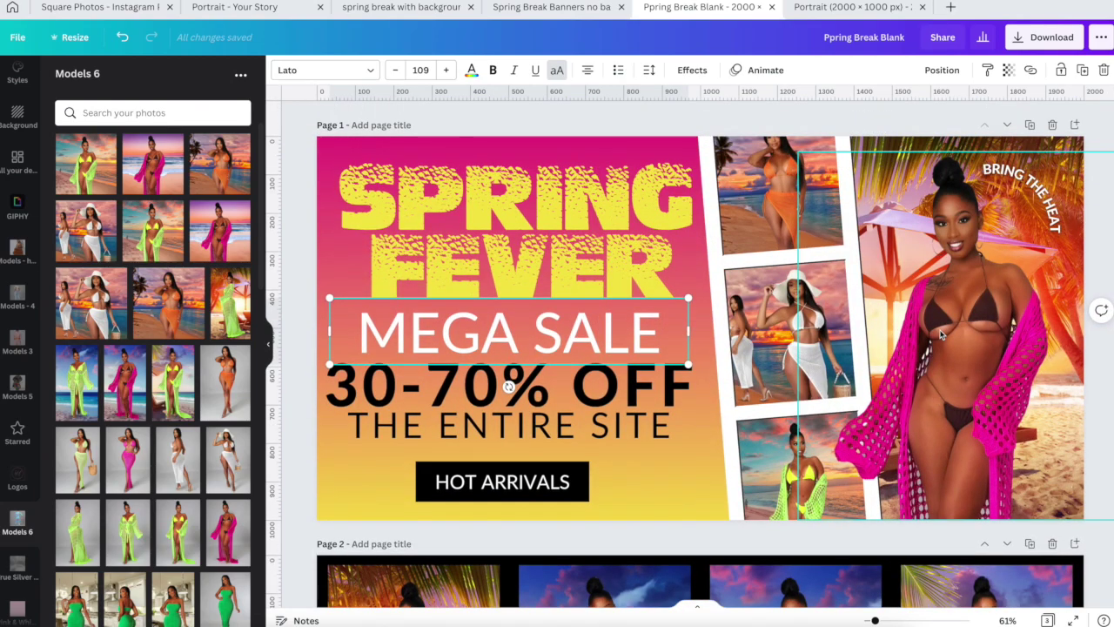